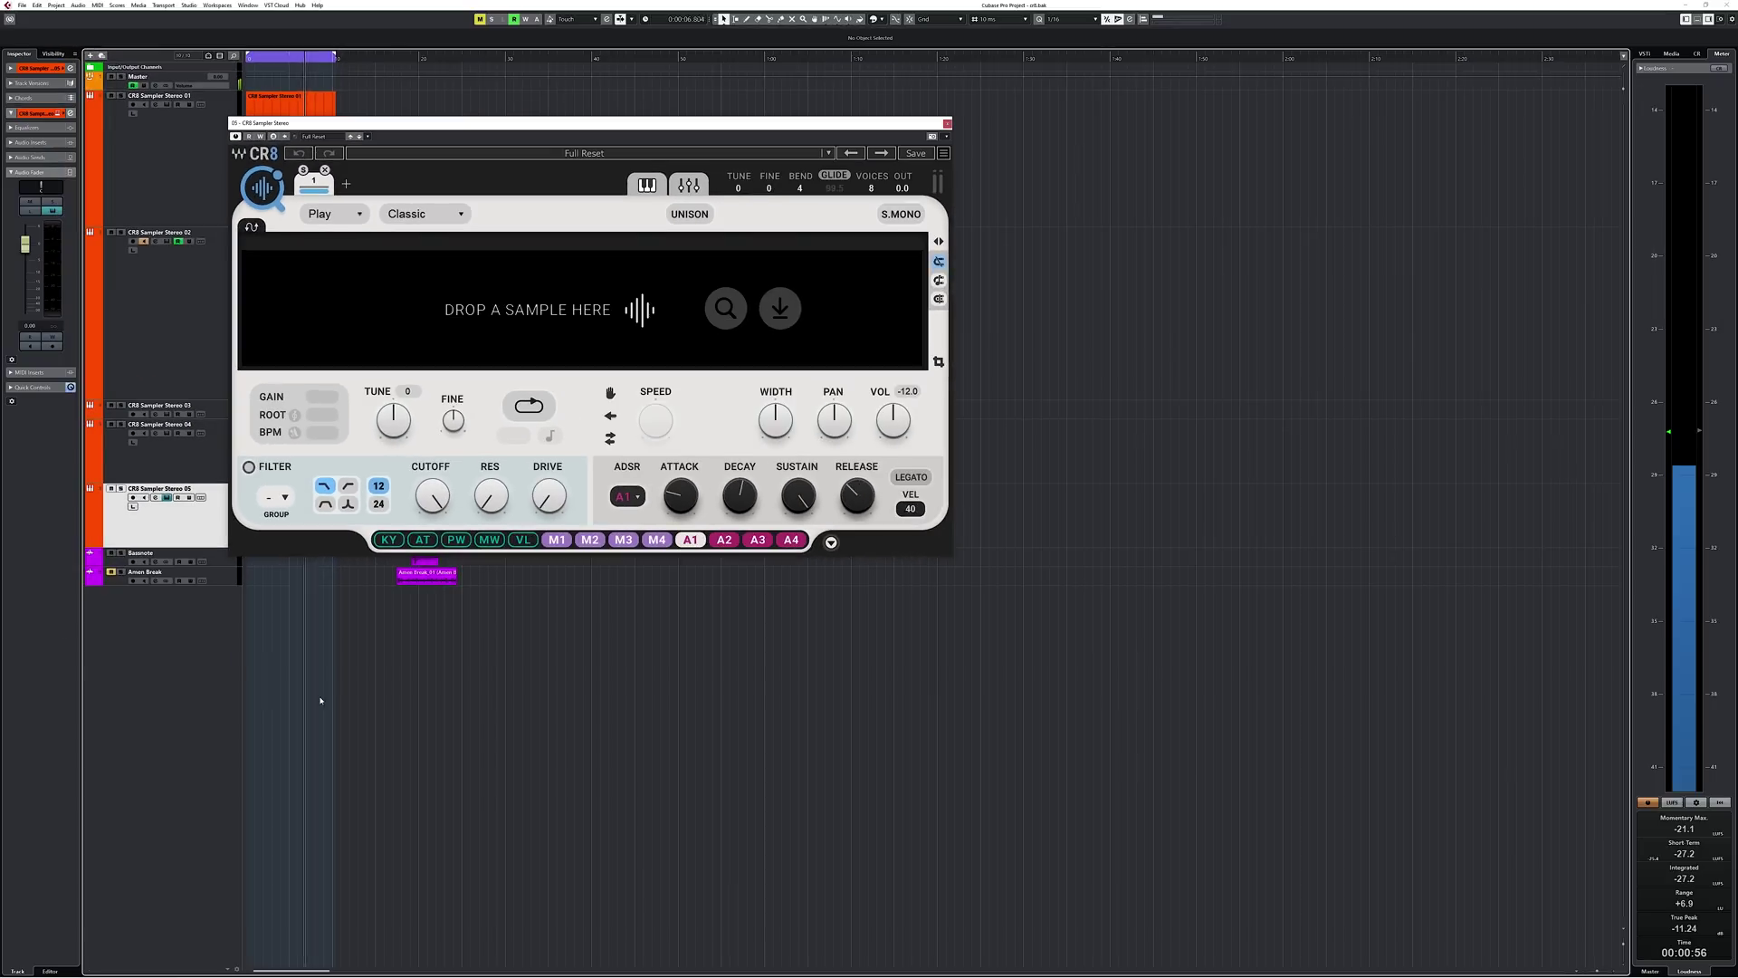
Open the COSMOS sample browser from the magnifier in CR8's empty sample drop zone.
left_click(727, 310)
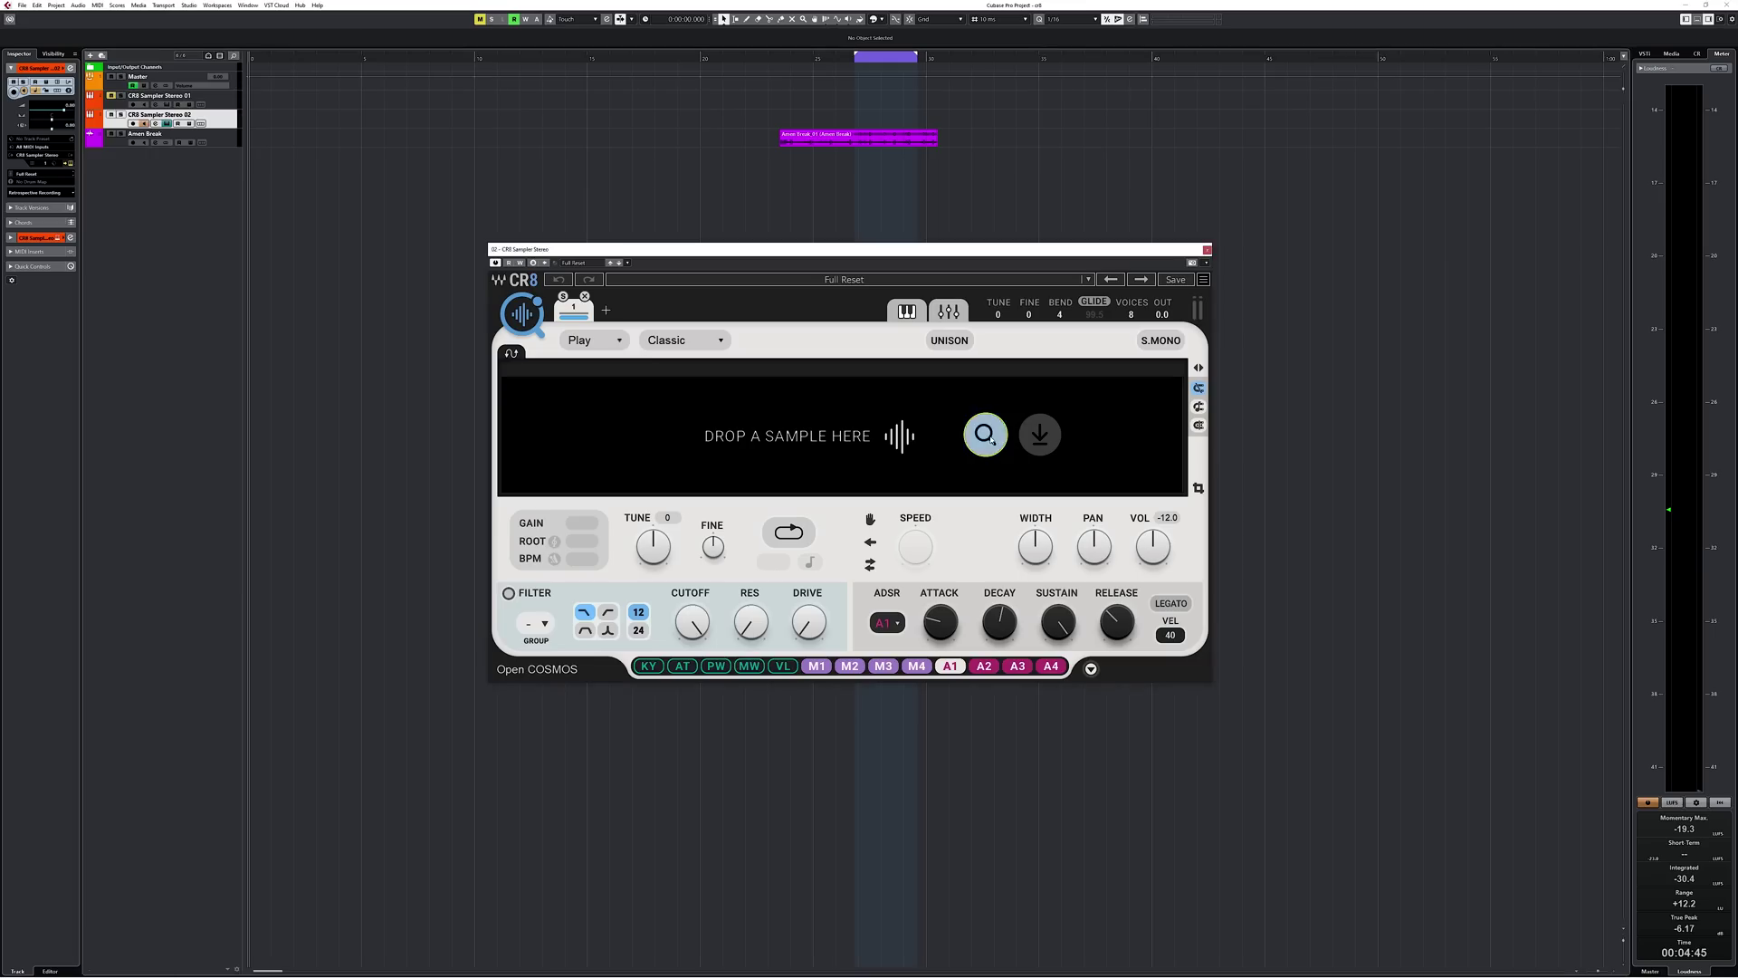
left_click(984, 434)
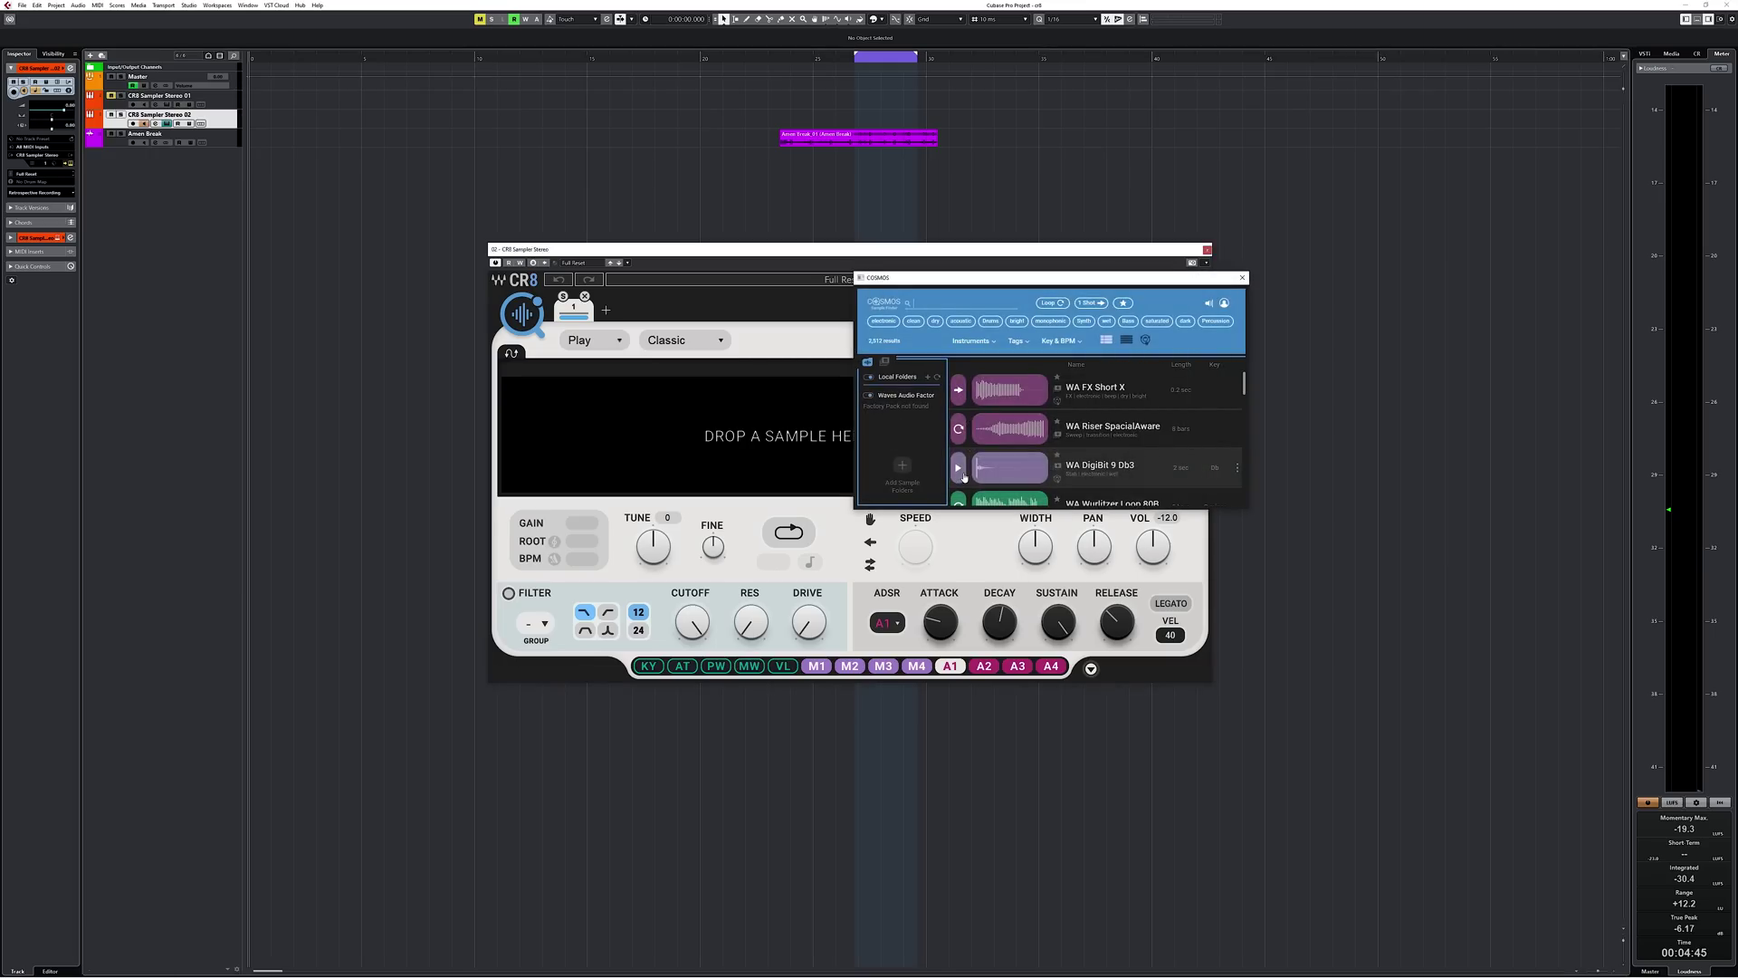
Close COSMOS and drag the project's Amen Break event into CR8's drop zone.
scroll(969, 435, "down", 1)
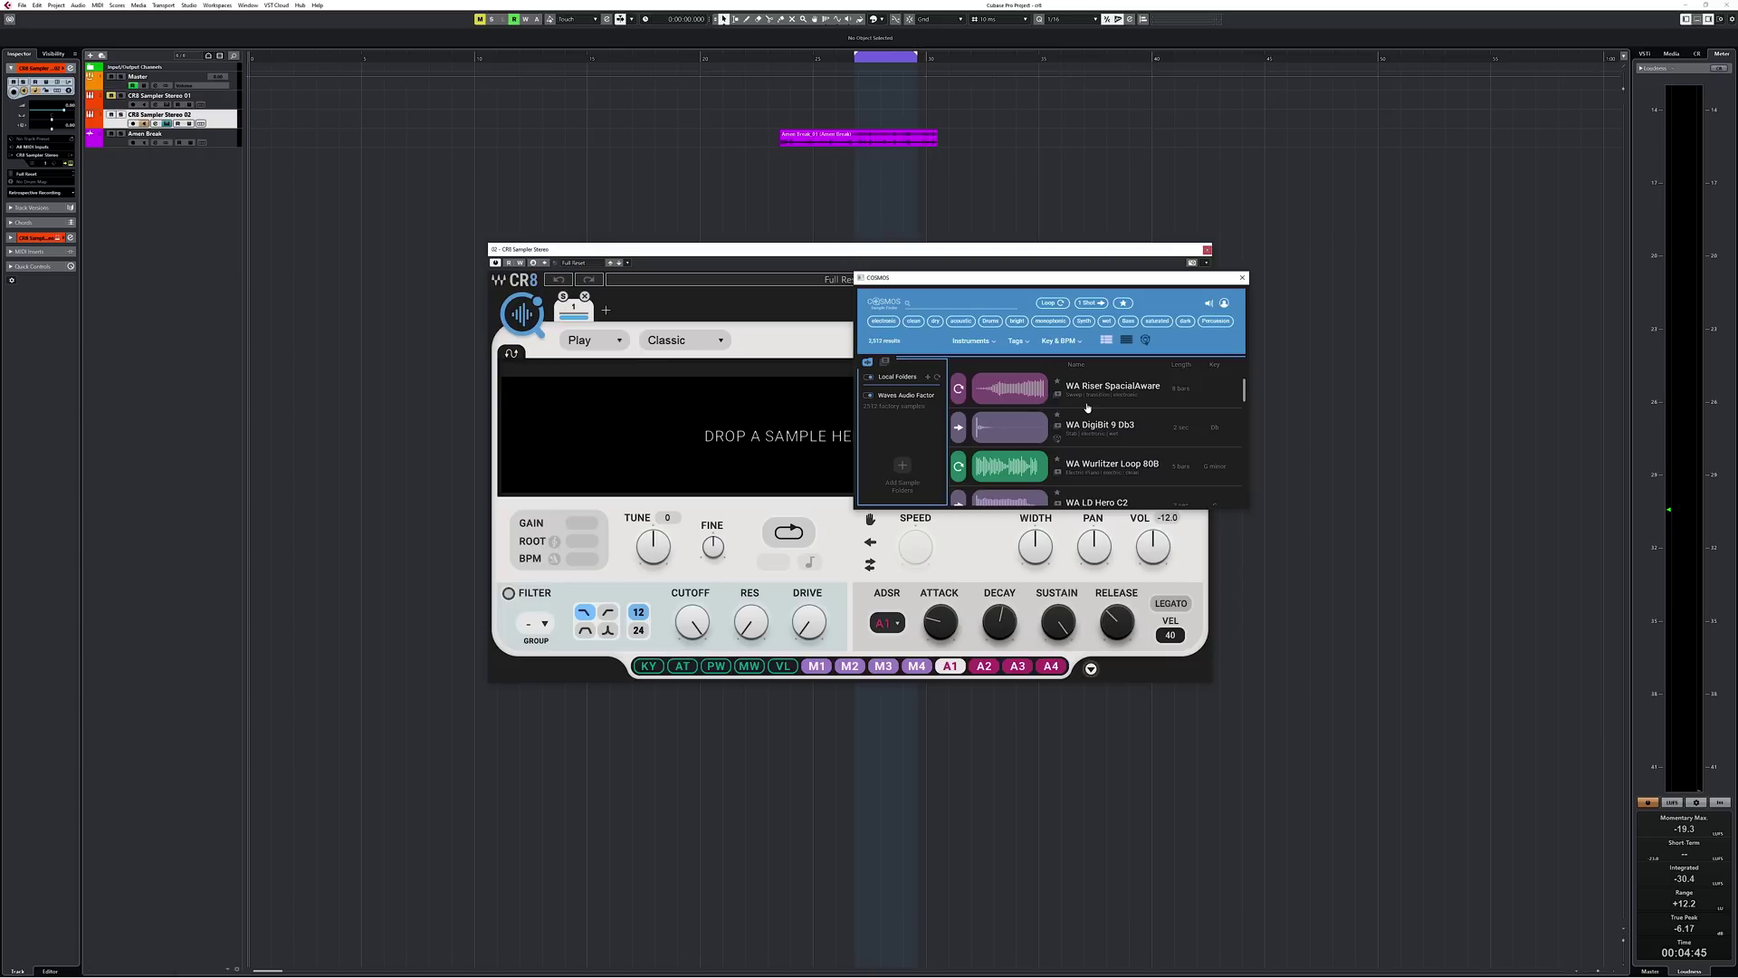
left_click(1241, 279)
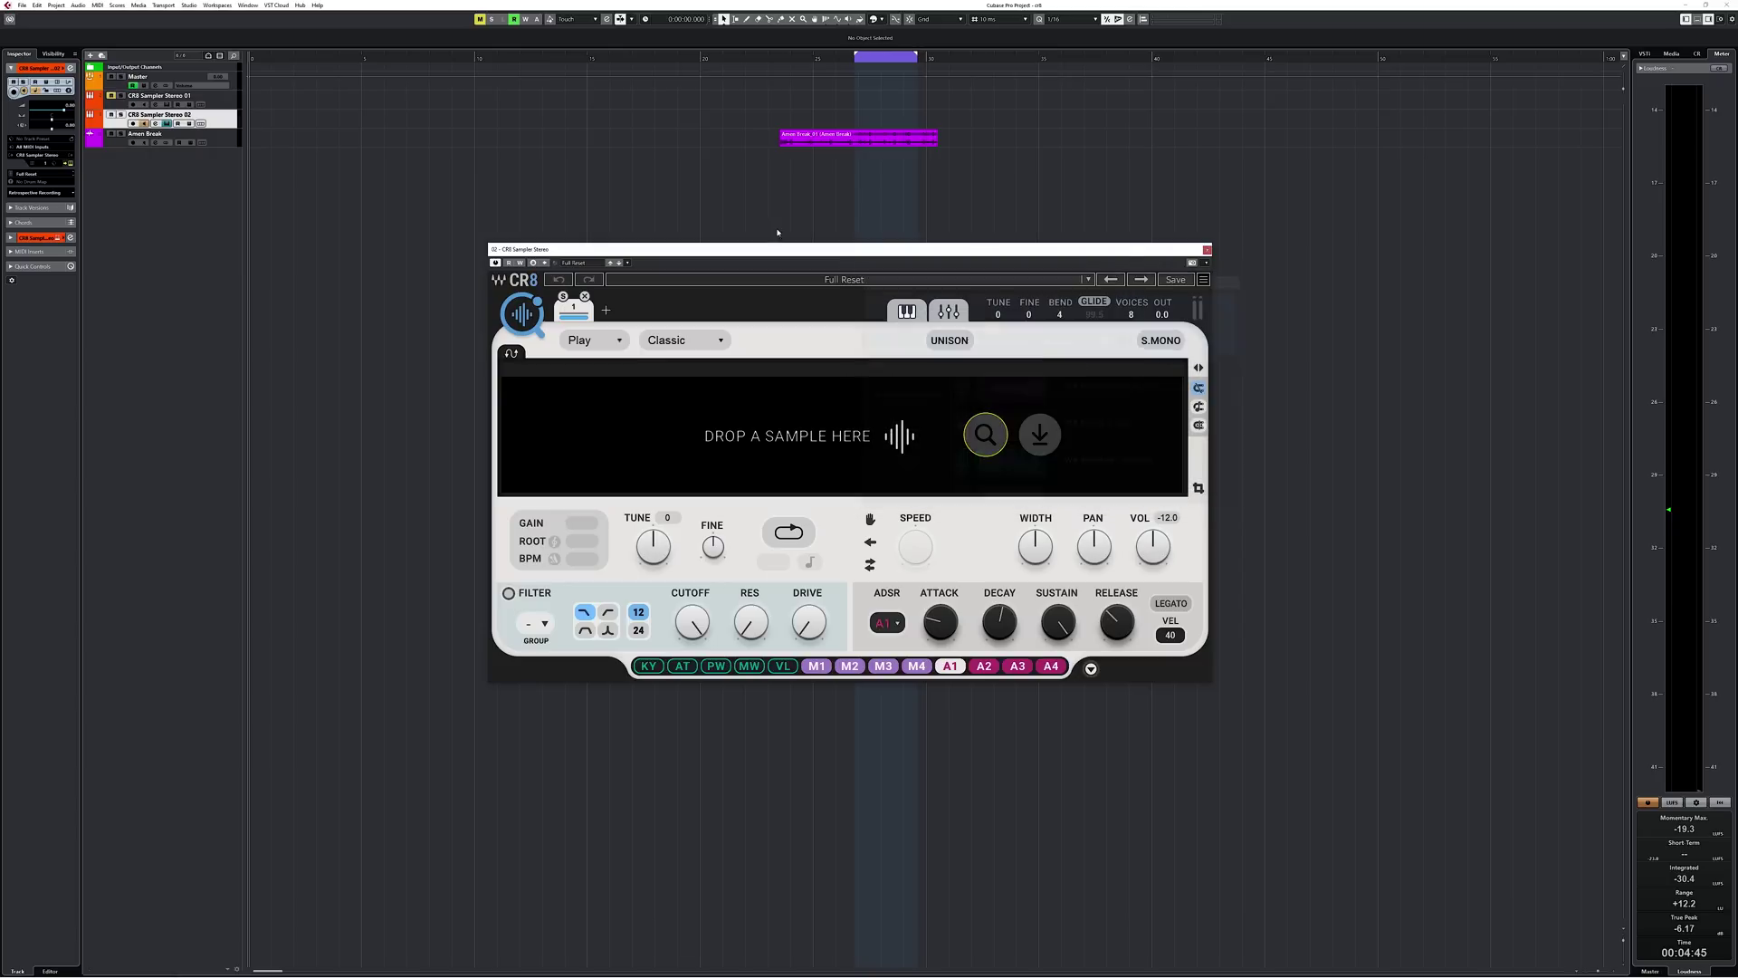
left_click(830, 140)
left_click_drag(830, 139, 868, 485)
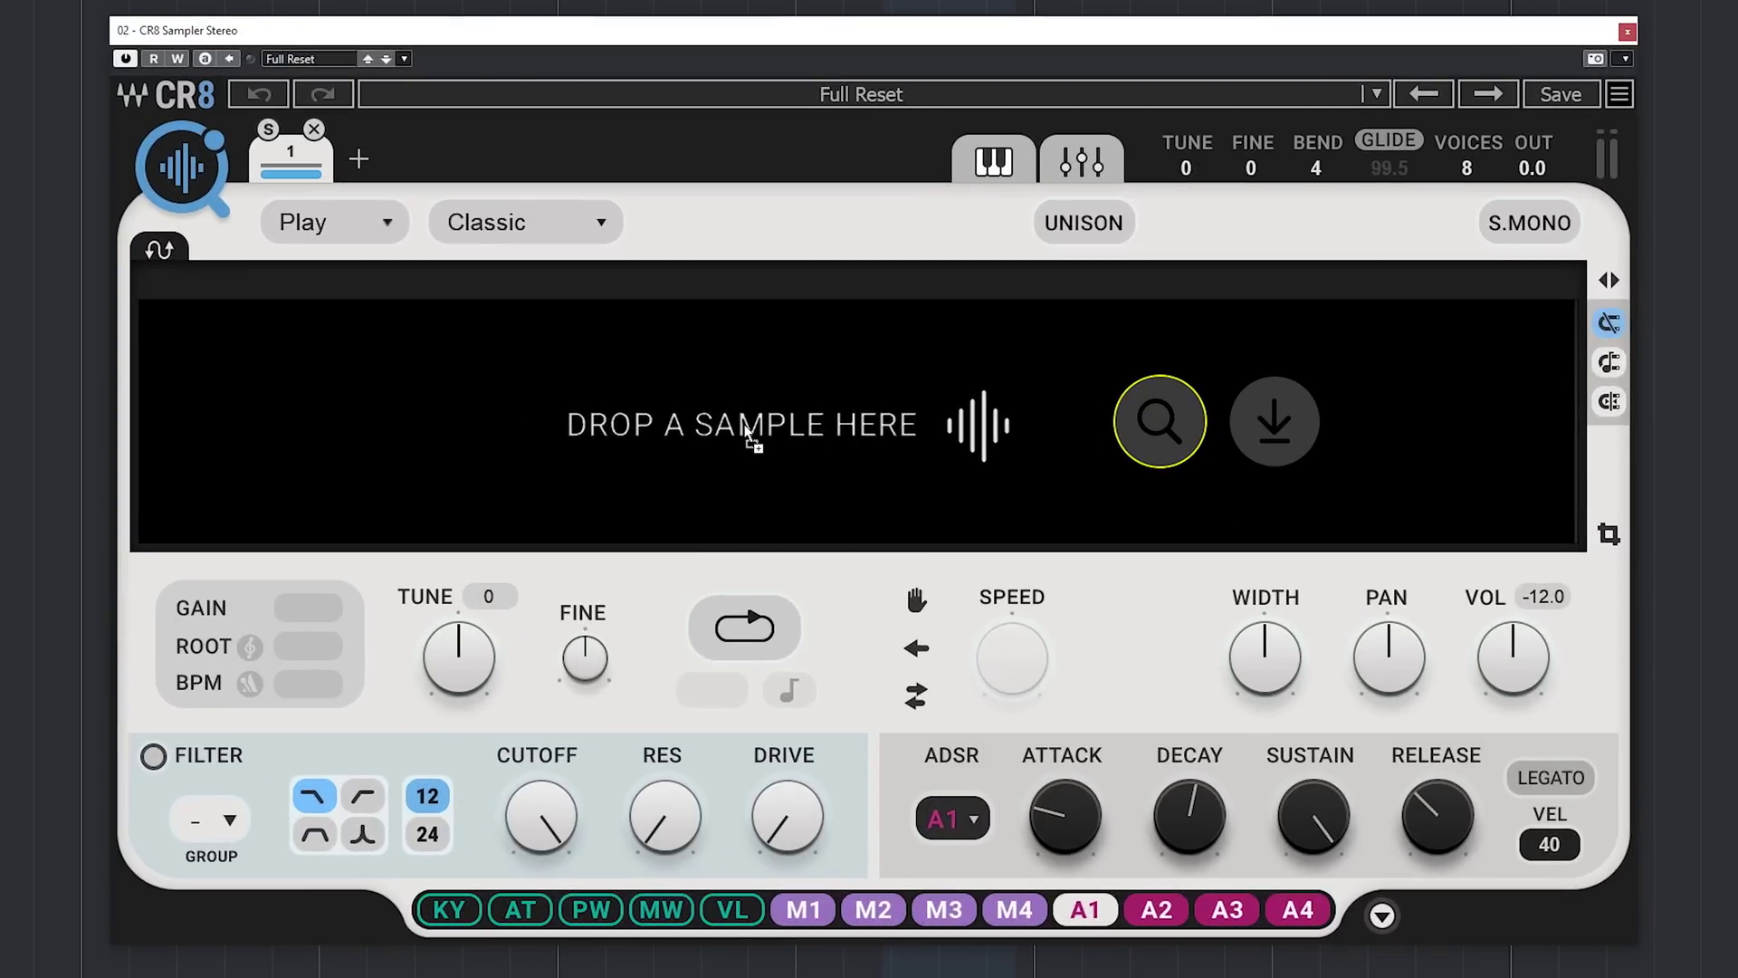
left_click_drag(748, 433, 747, 432)
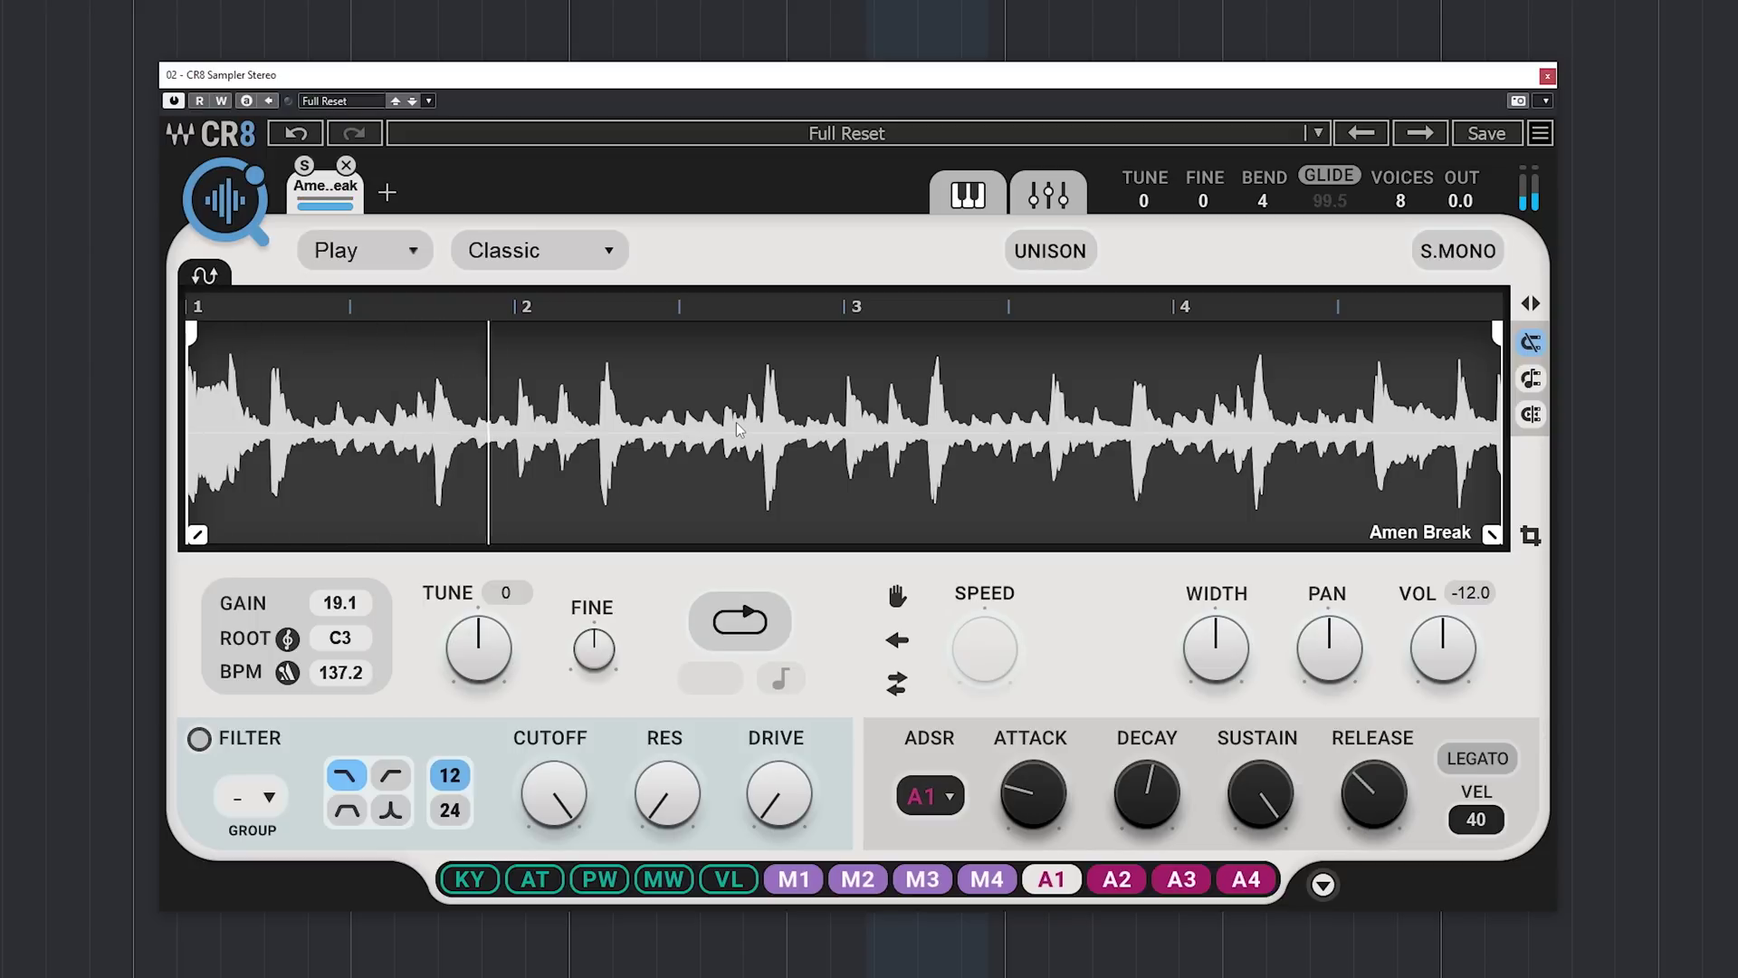
Switch Amen Break from Classic to Beats mode and show its zone map (C-2 to G8, root C3).
left_click(968, 198)
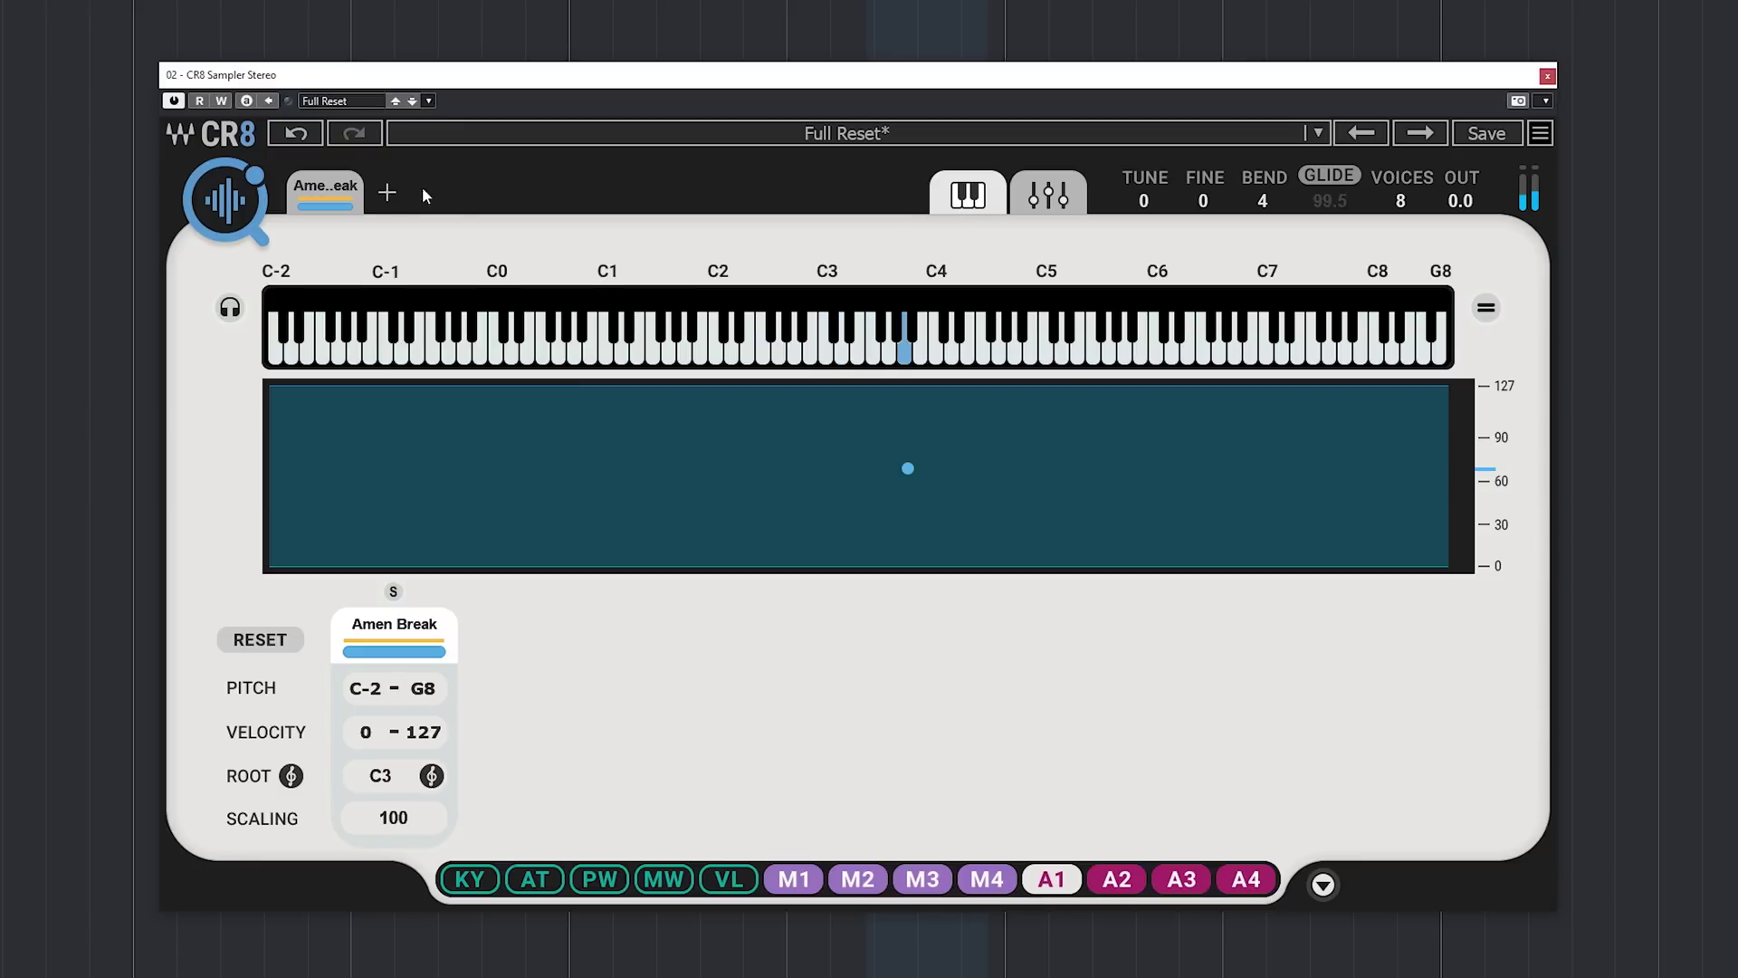
left_click(330, 190)
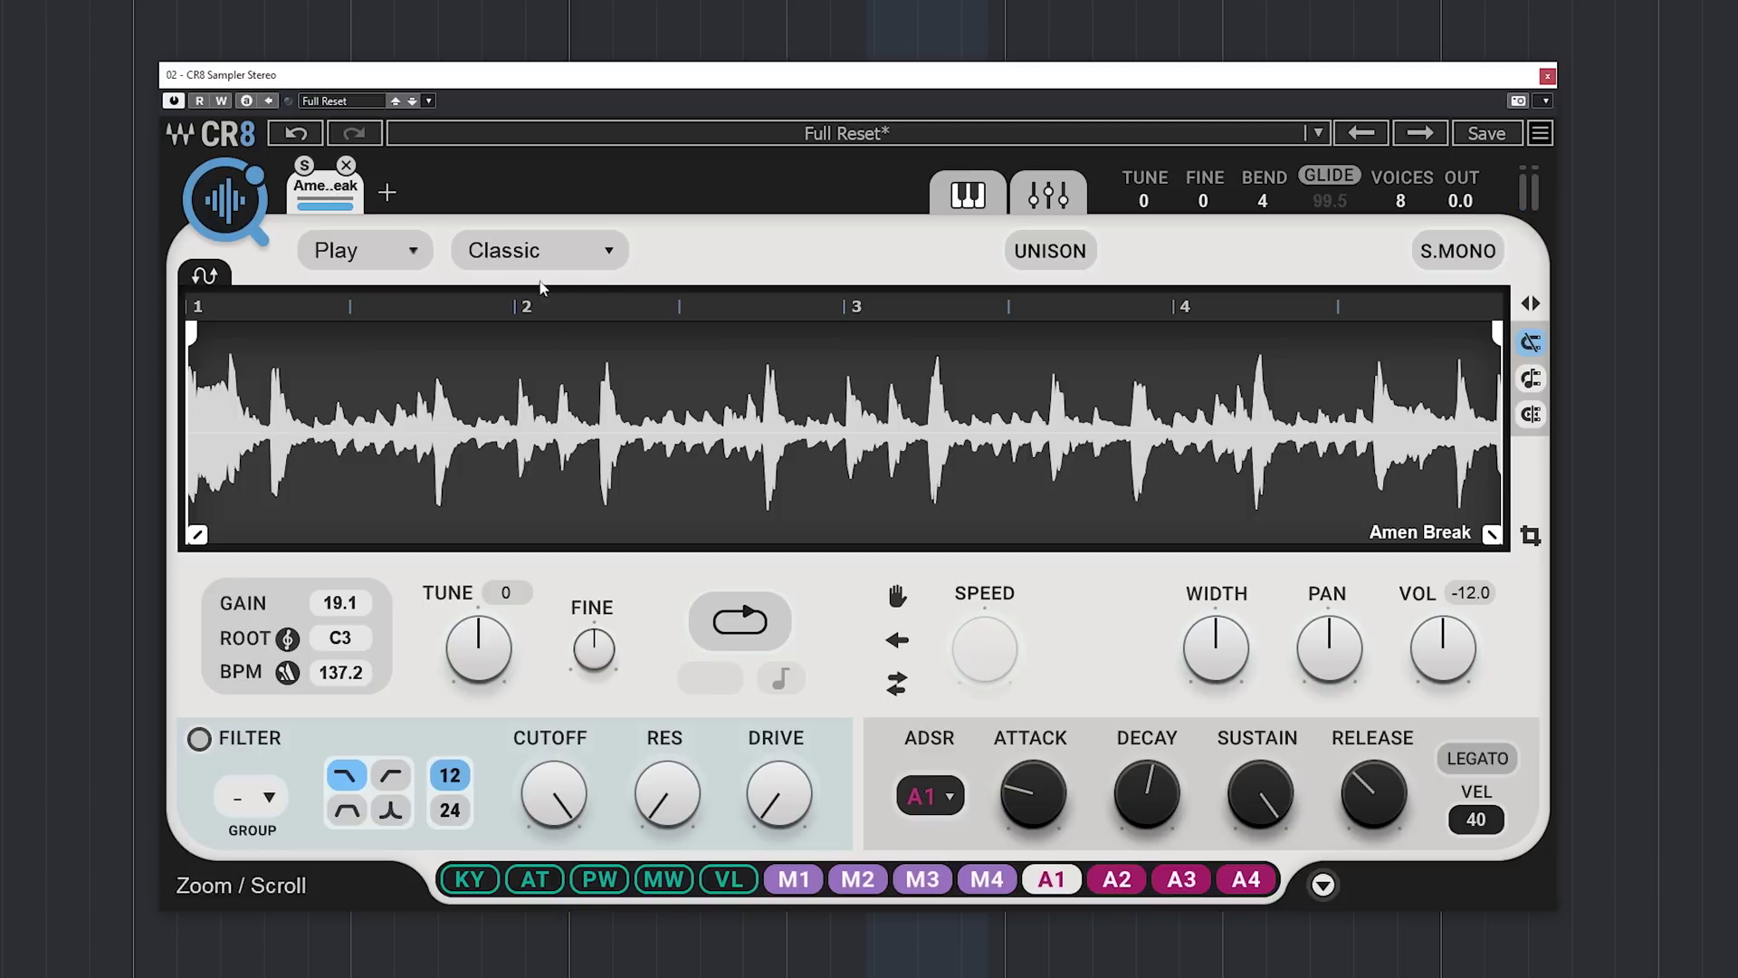
left_click(609, 254)
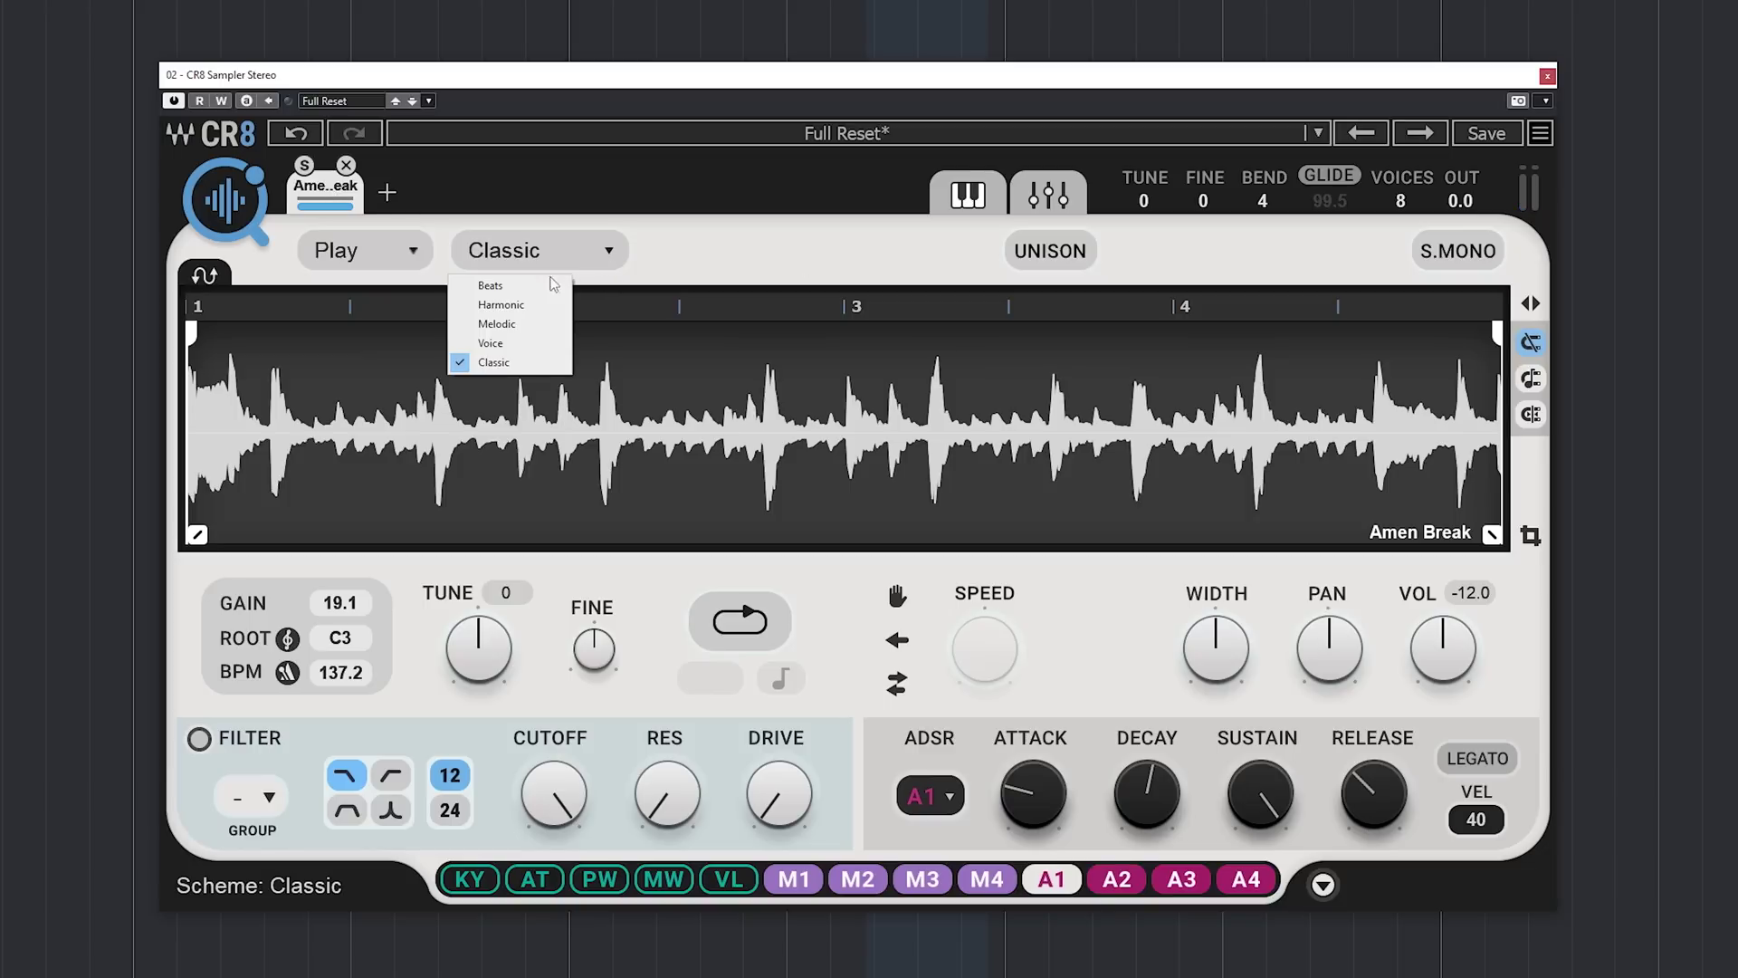
left_click(538, 288)
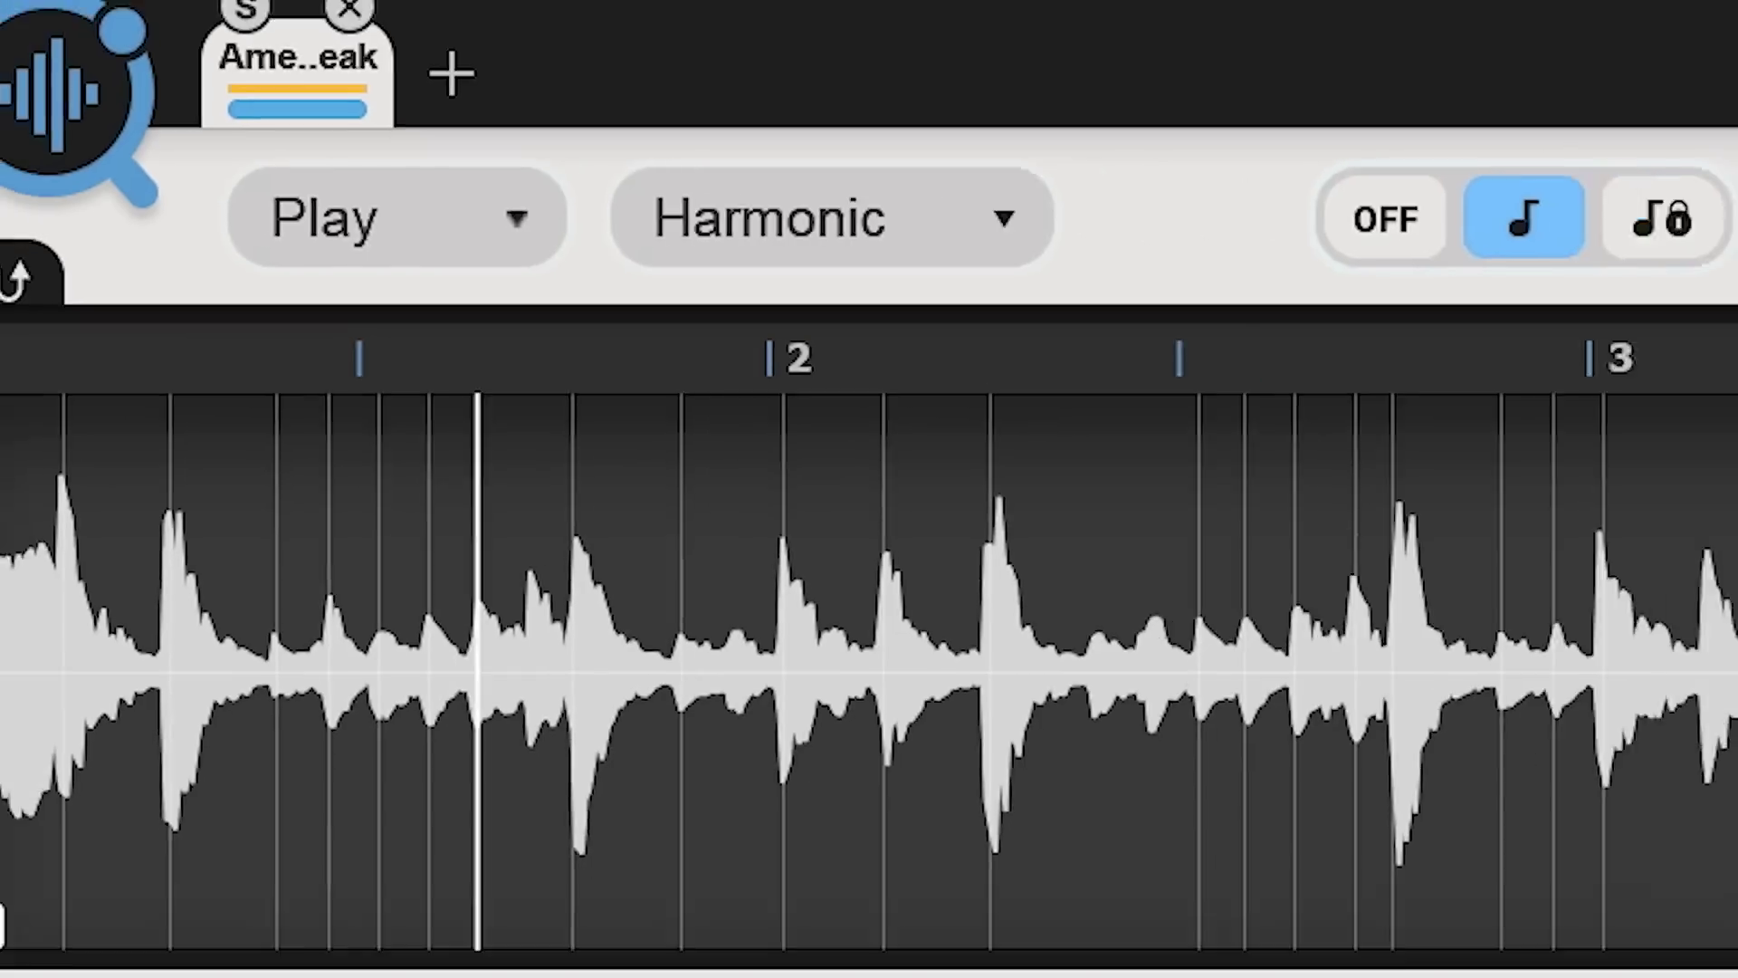
left_click(962, 188)
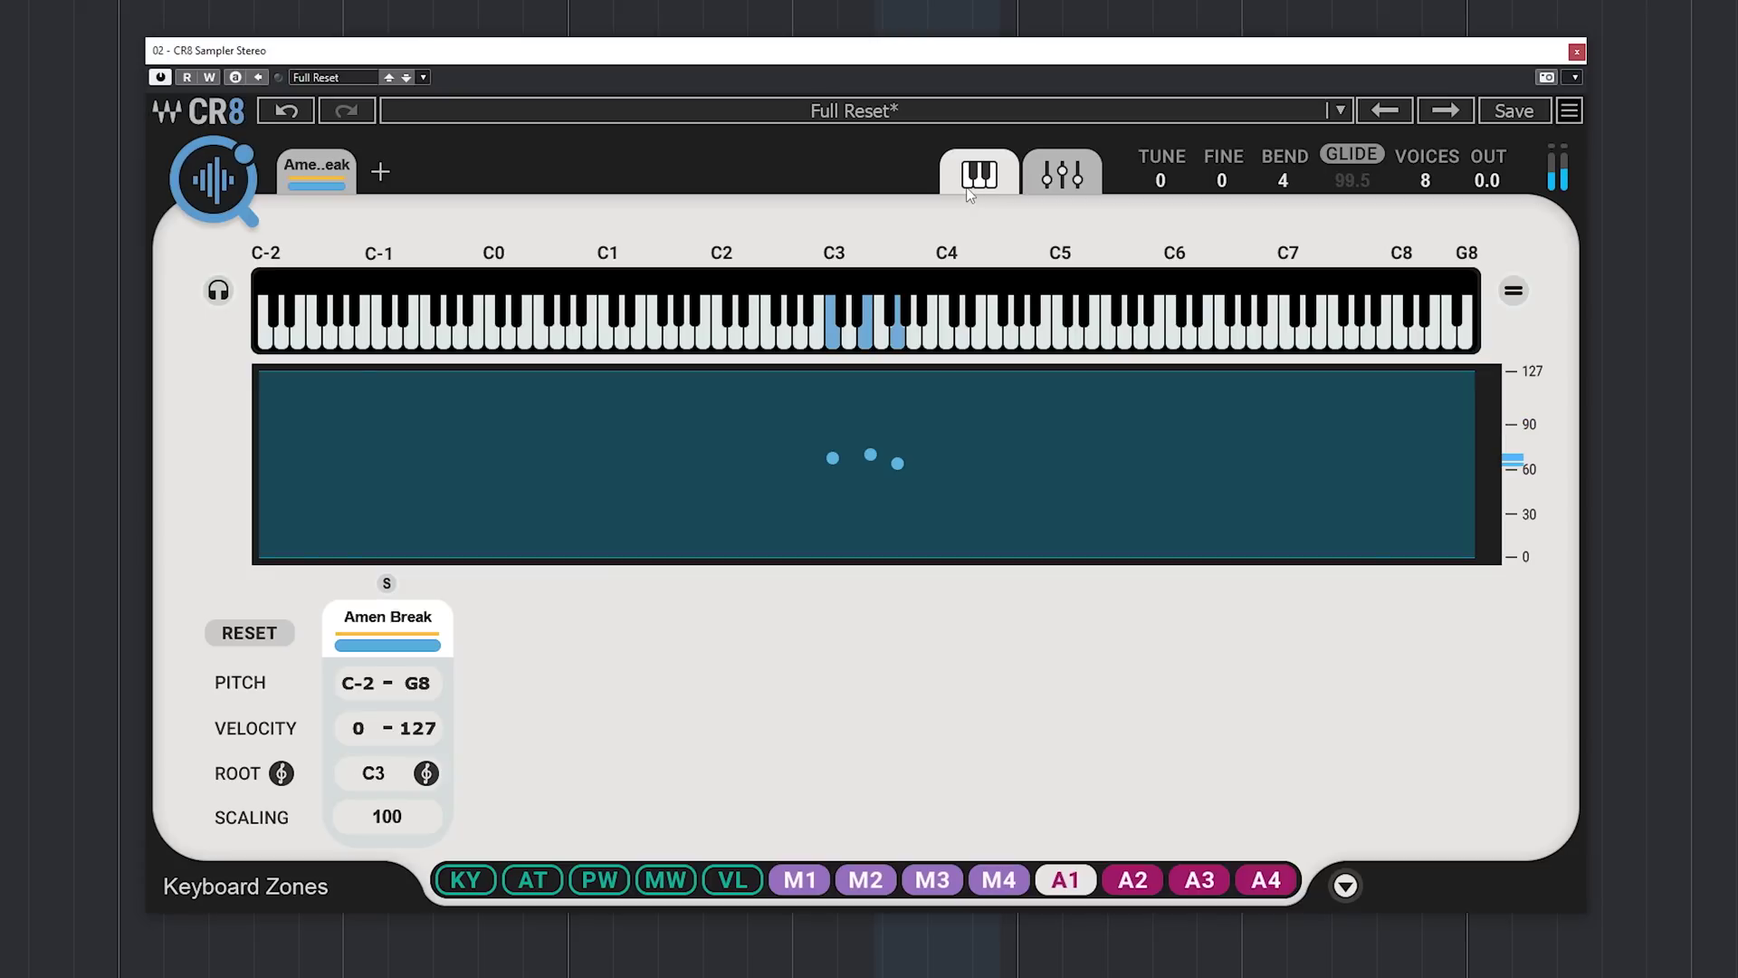
Trim Amen Break to start at beat 2 and end just after it, with looping on.
left_click(317, 167)
scroll(543, 231, "up", 1)
mouse_move(179, 315)
left_mouse_down()
mouse_move(614, 353)
mouse_move(459, 366)
left_mouse_up()
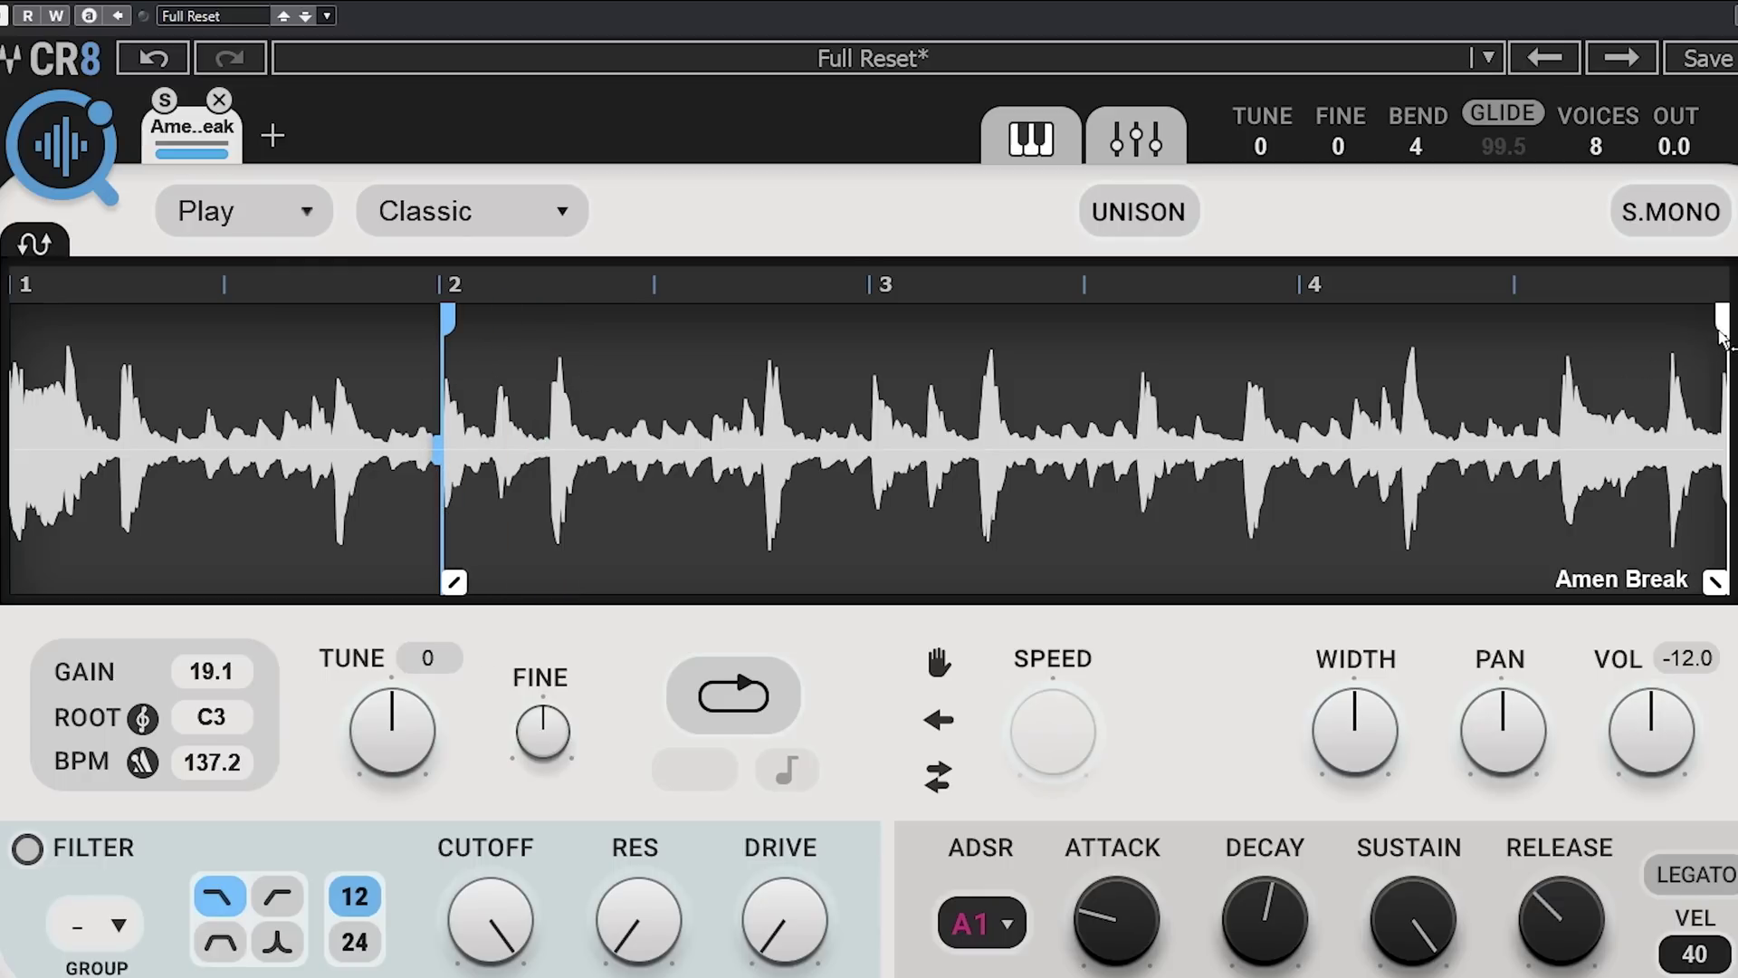
left_click_drag(1721, 333, 579, 284)
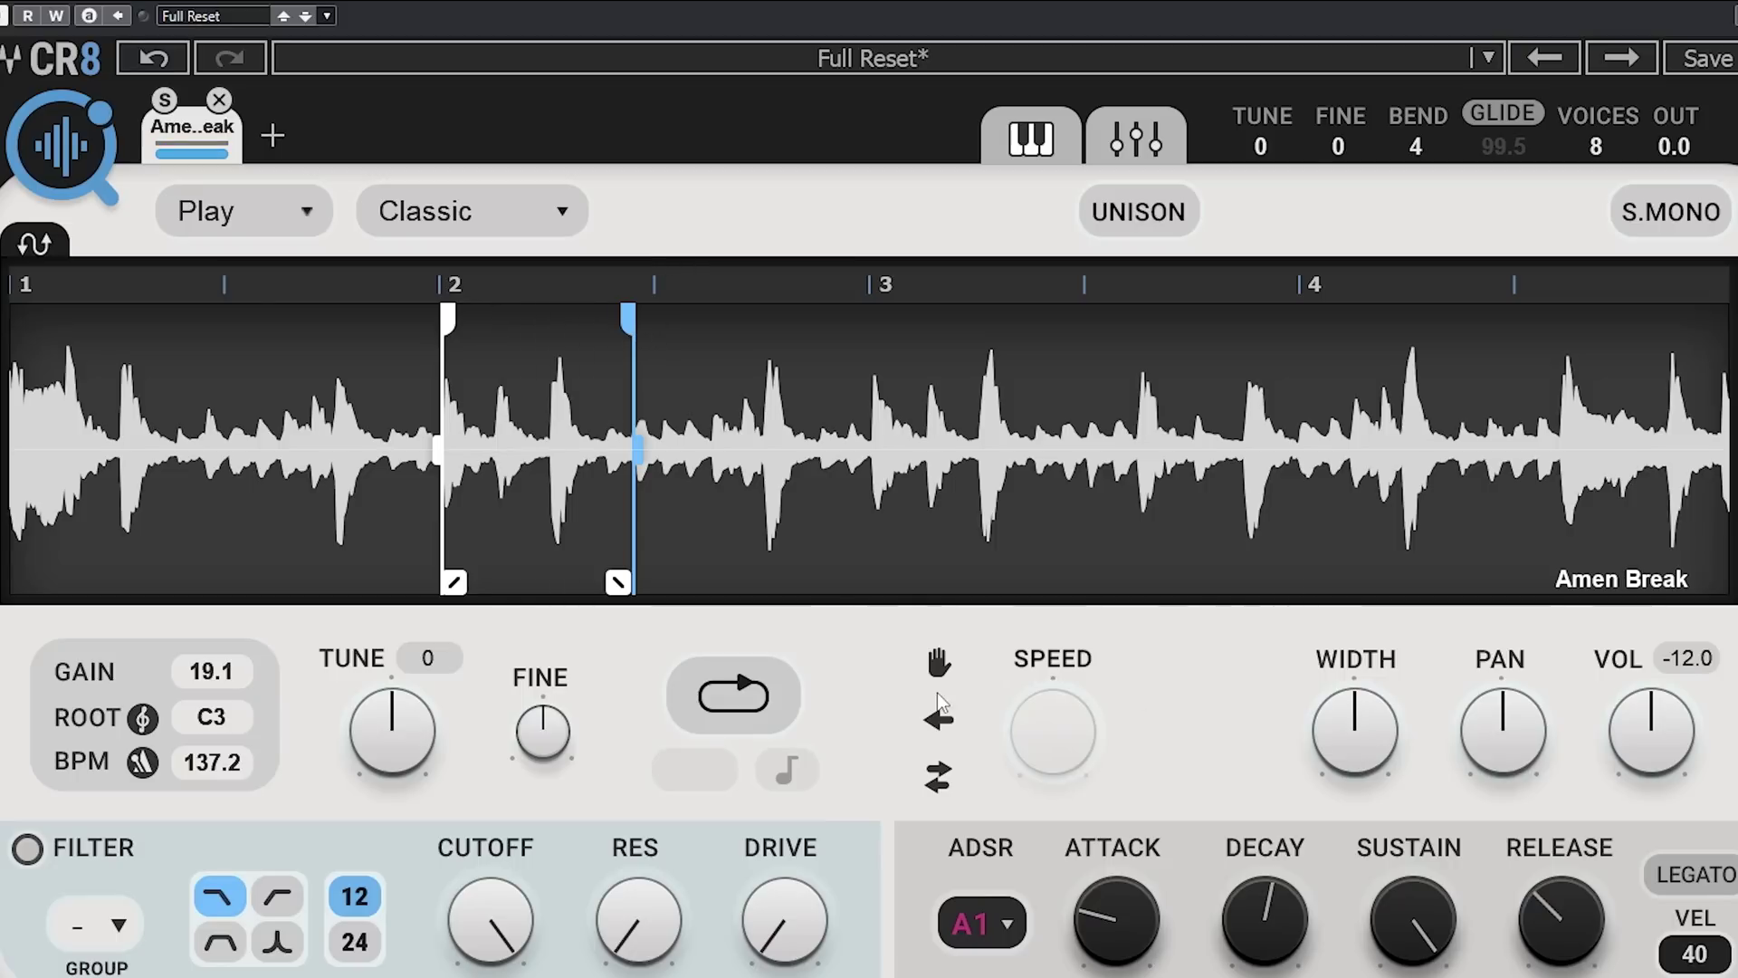
left_click(745, 692)
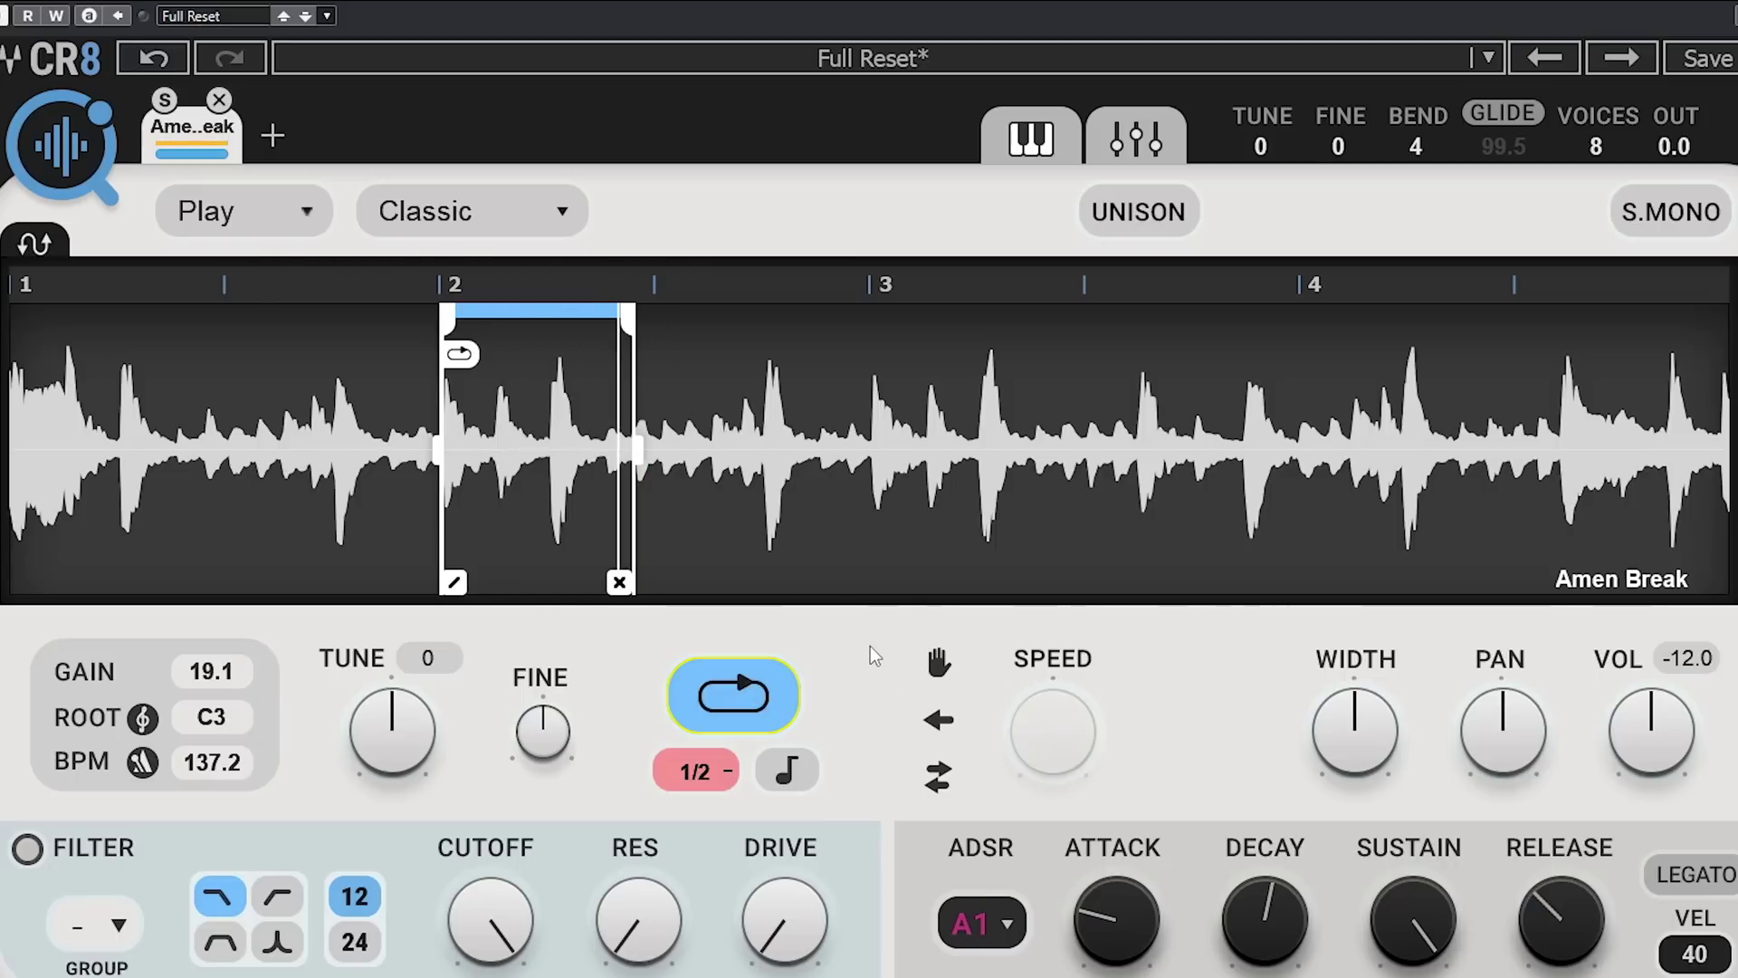
Drag the loop end right until the Amen Break loop reads 1B, spanning bar 2 to 3.
left_click_drag(639, 315, 726, 330)
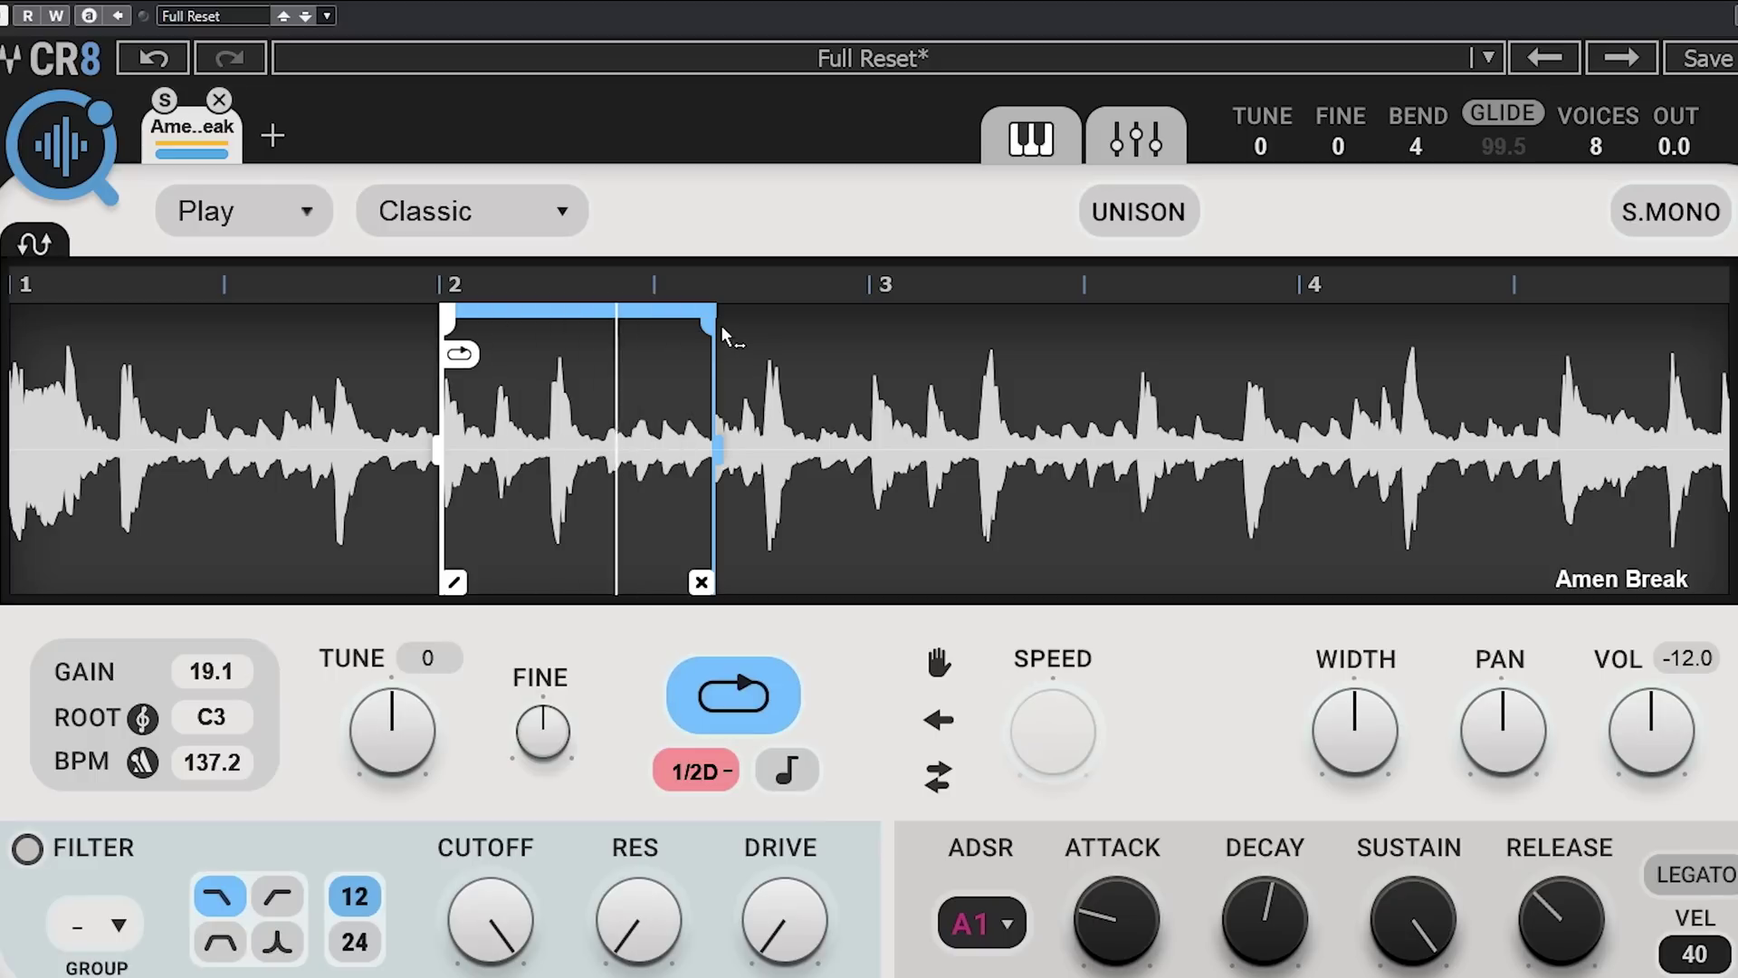
left_click_drag(724, 326, 922, 342)
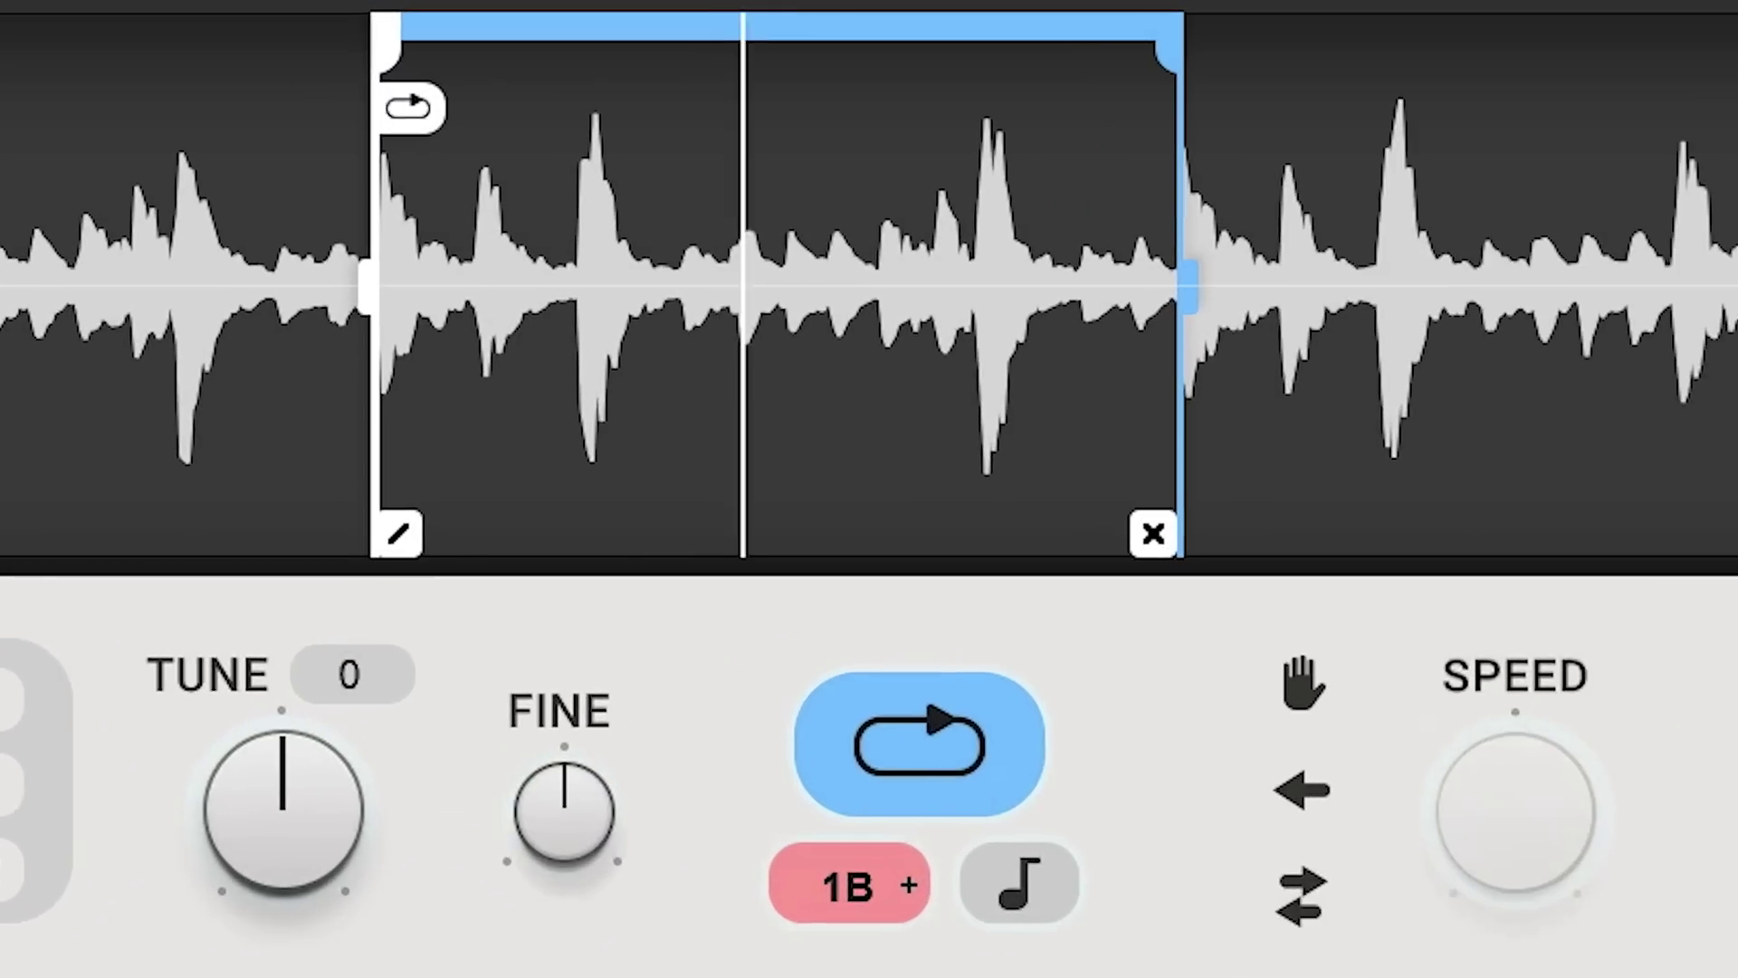
left_click(1305, 797)
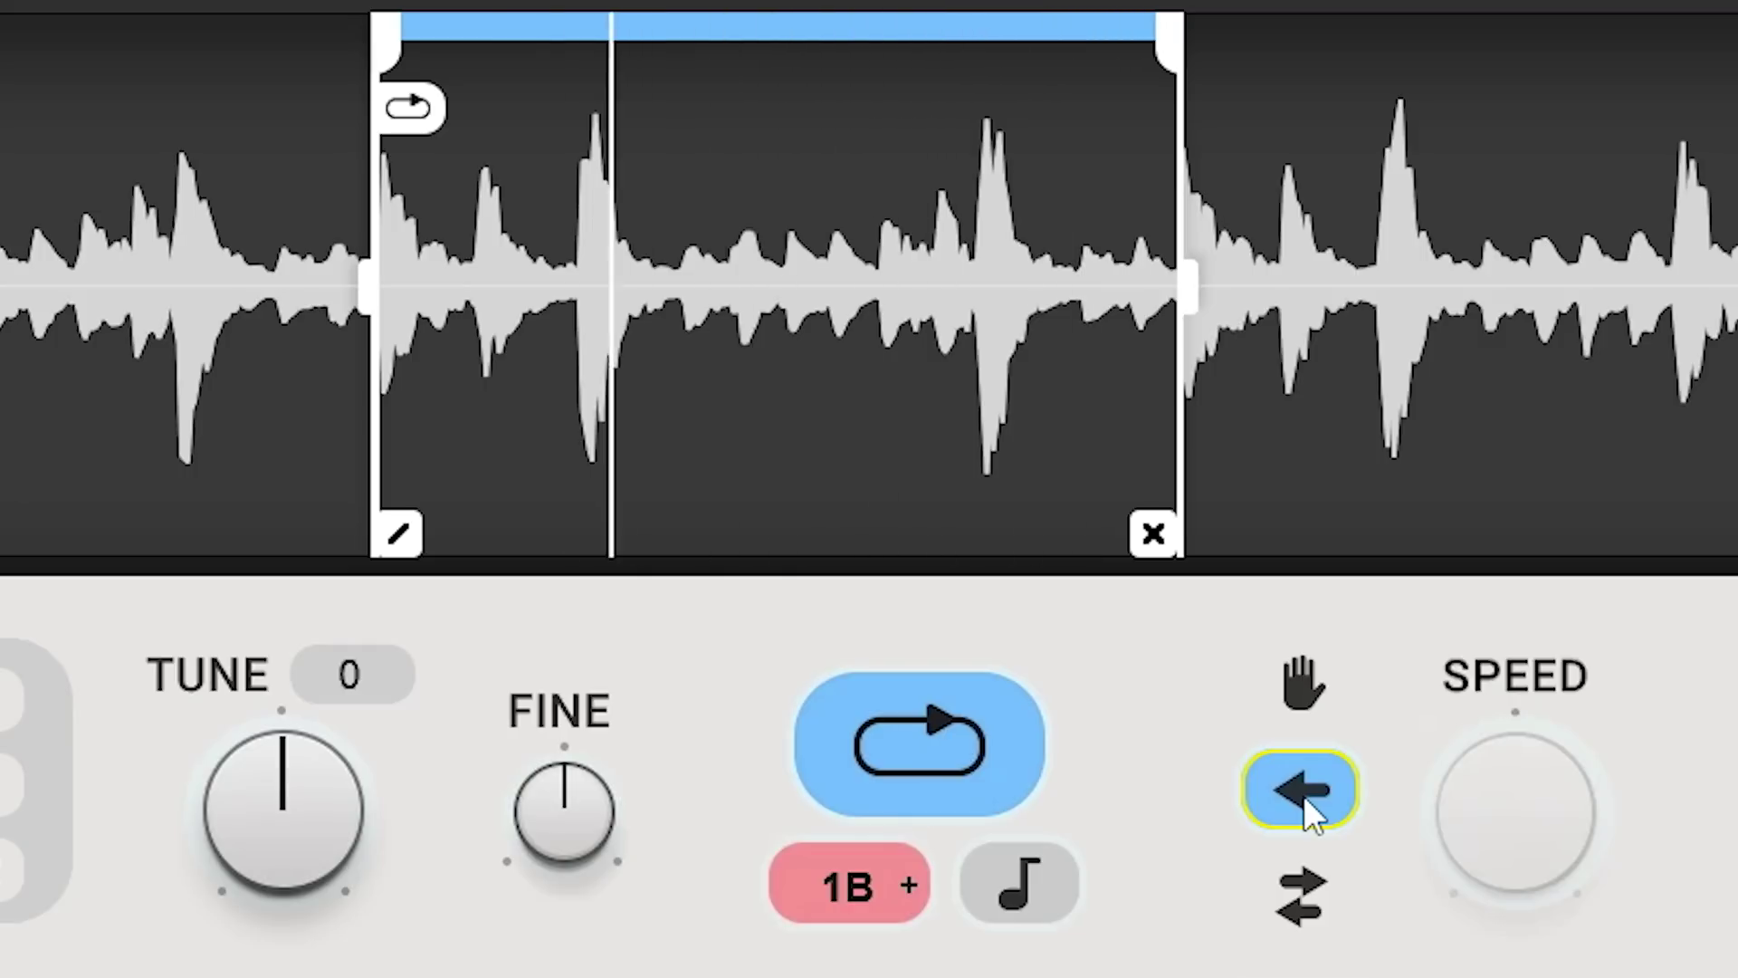
left_click(1301, 910)
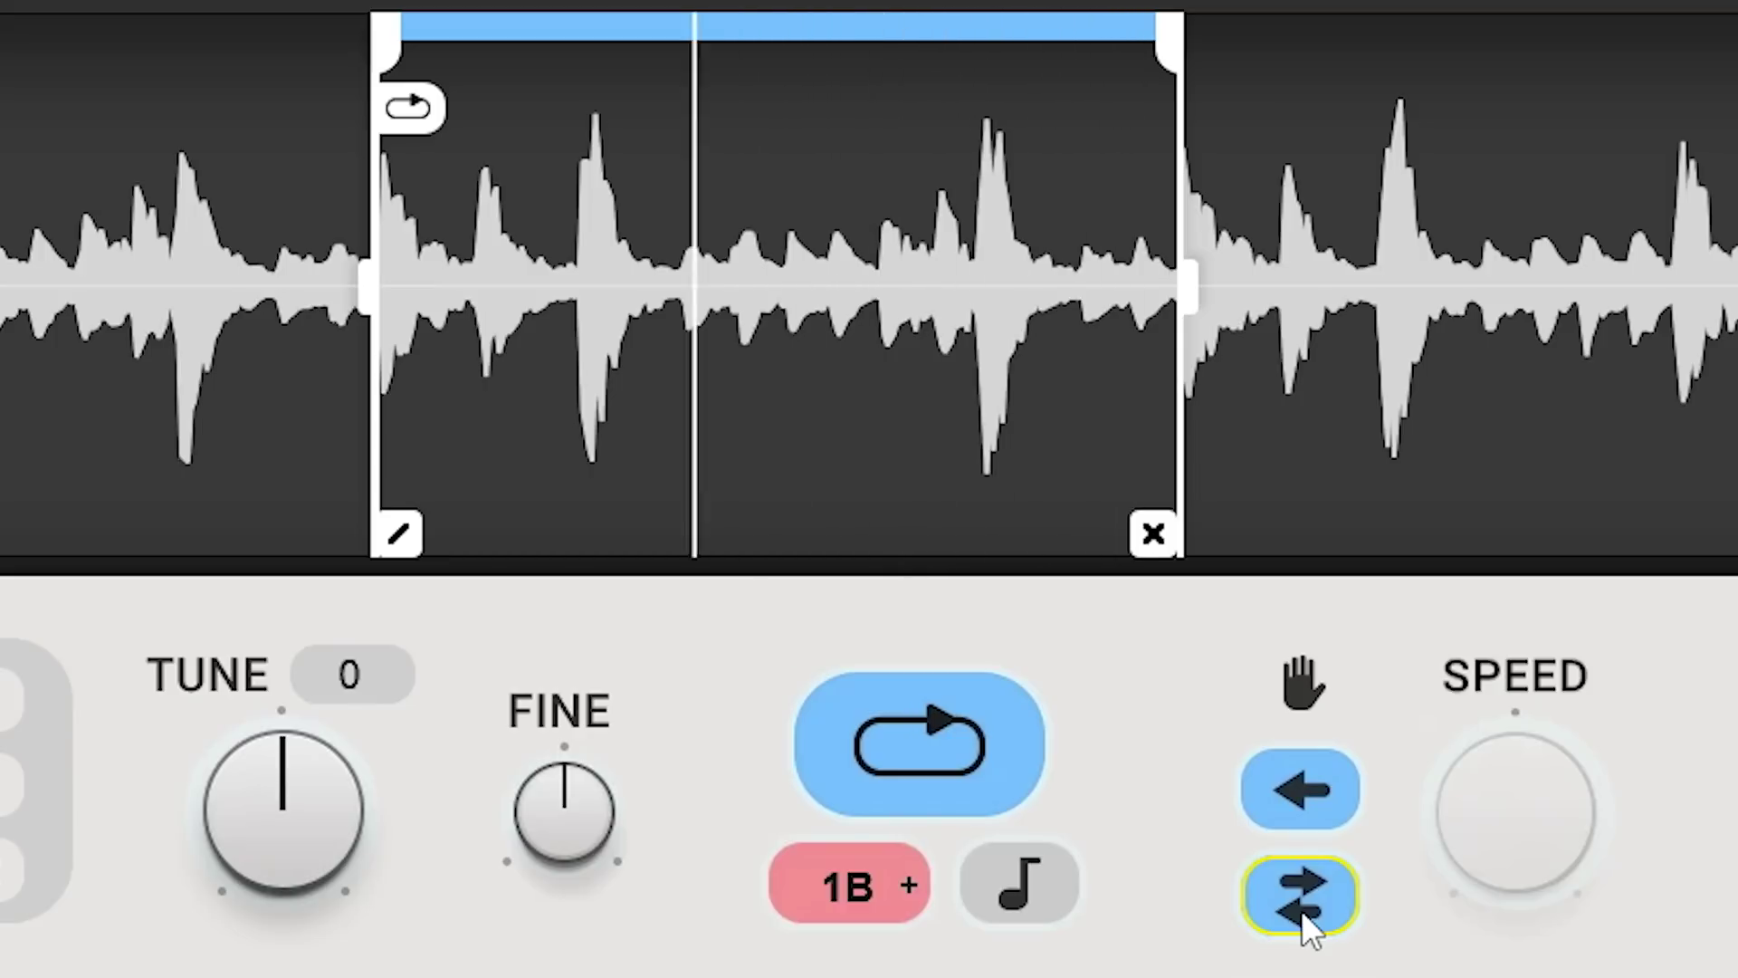
left_click(1301, 910)
left_click(1324, 789)
left_click(1304, 692)
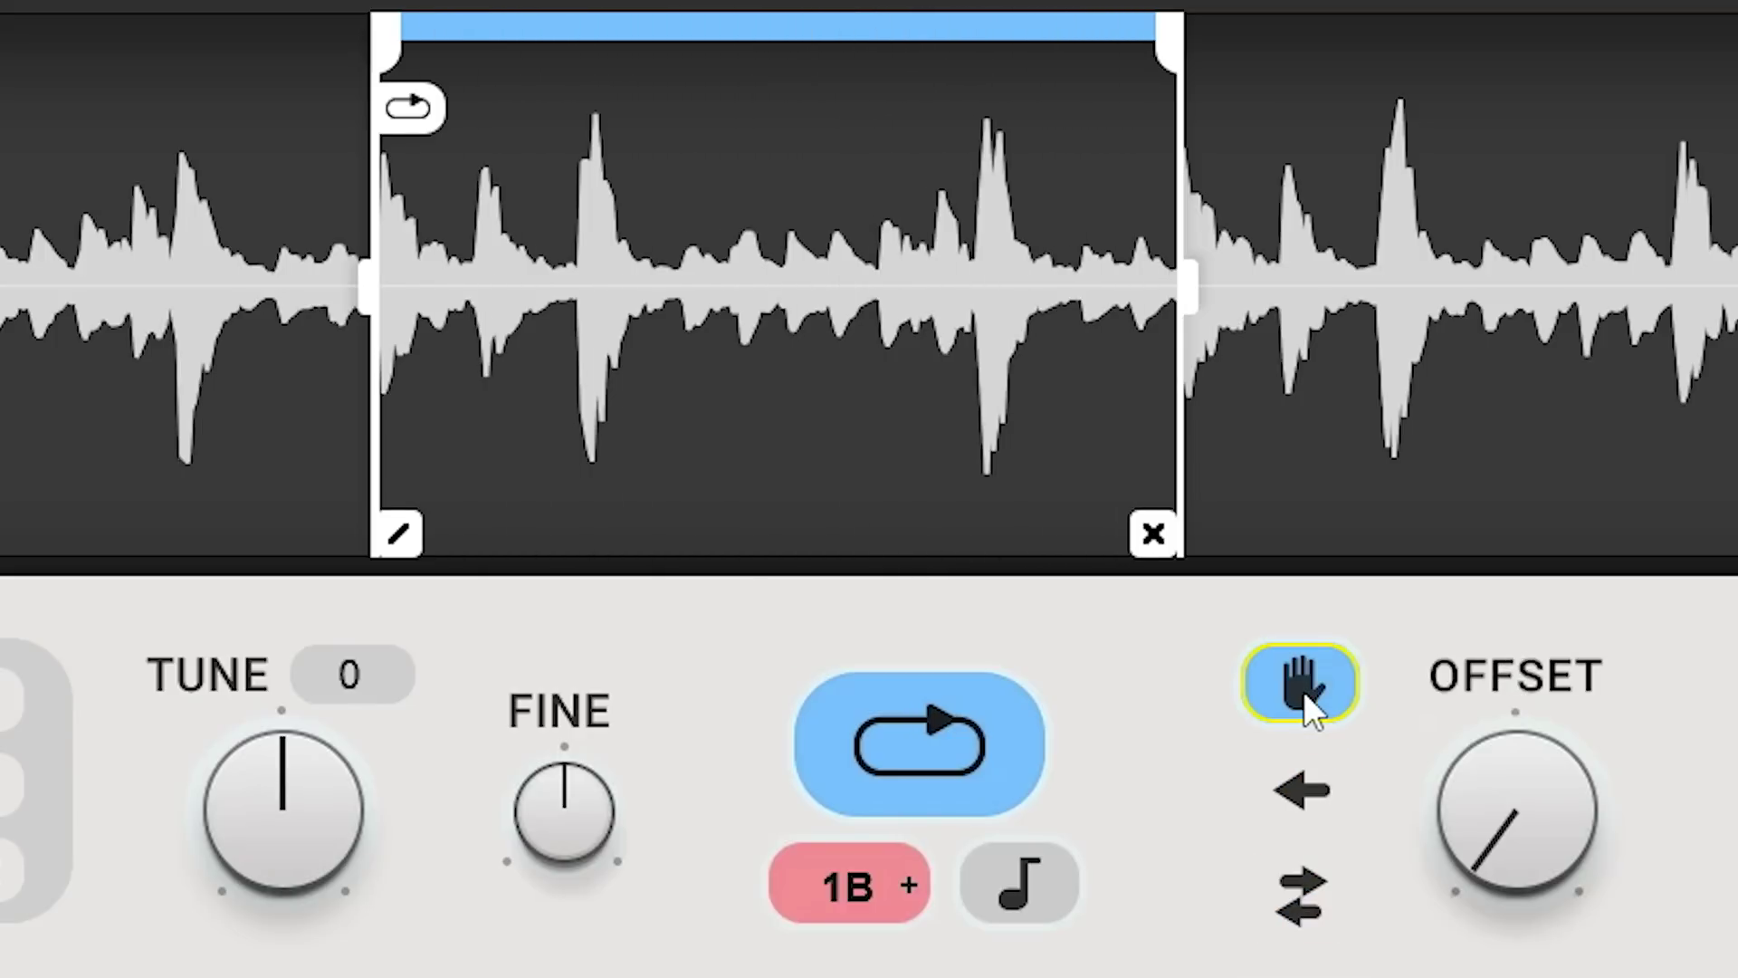
mouse_move(1517, 810)
left_mouse_down()
mouse_move(1517, 730)
mouse_move(1517, 752)
left_mouse_up()
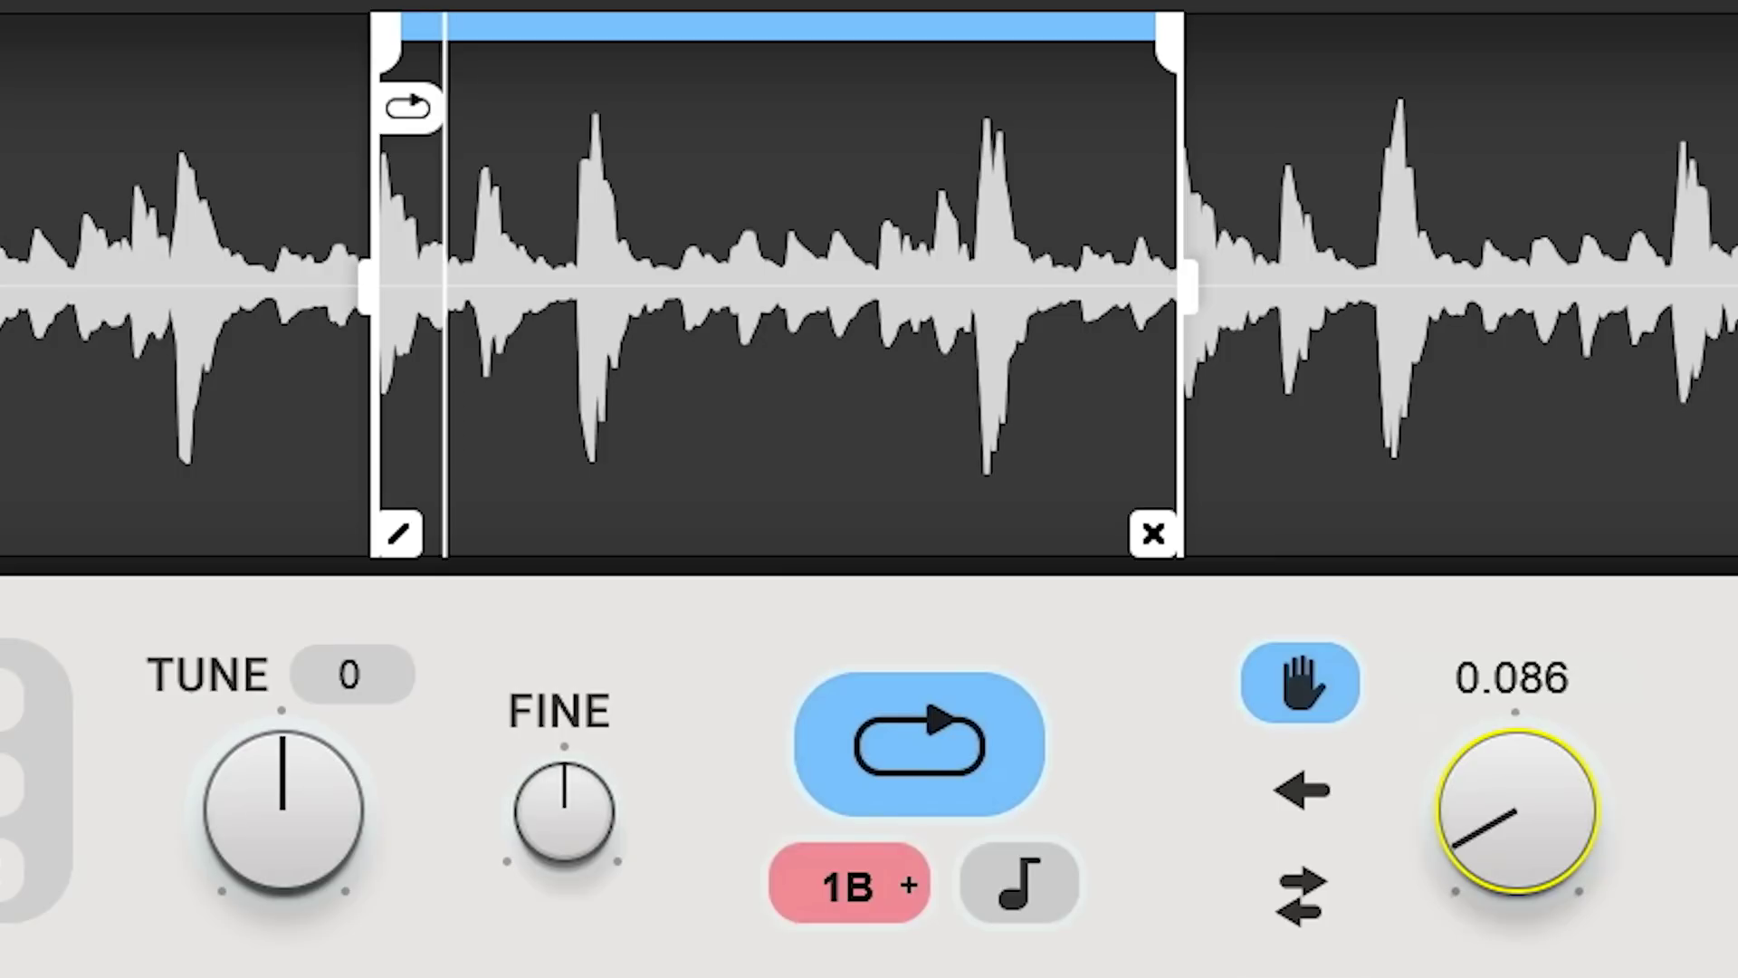
mouse_move(1517, 751)
left_mouse_down()
mouse_move(1517, 733)
mouse_move(1517, 808)
mouse_move(1425, 795)
left_mouse_up()
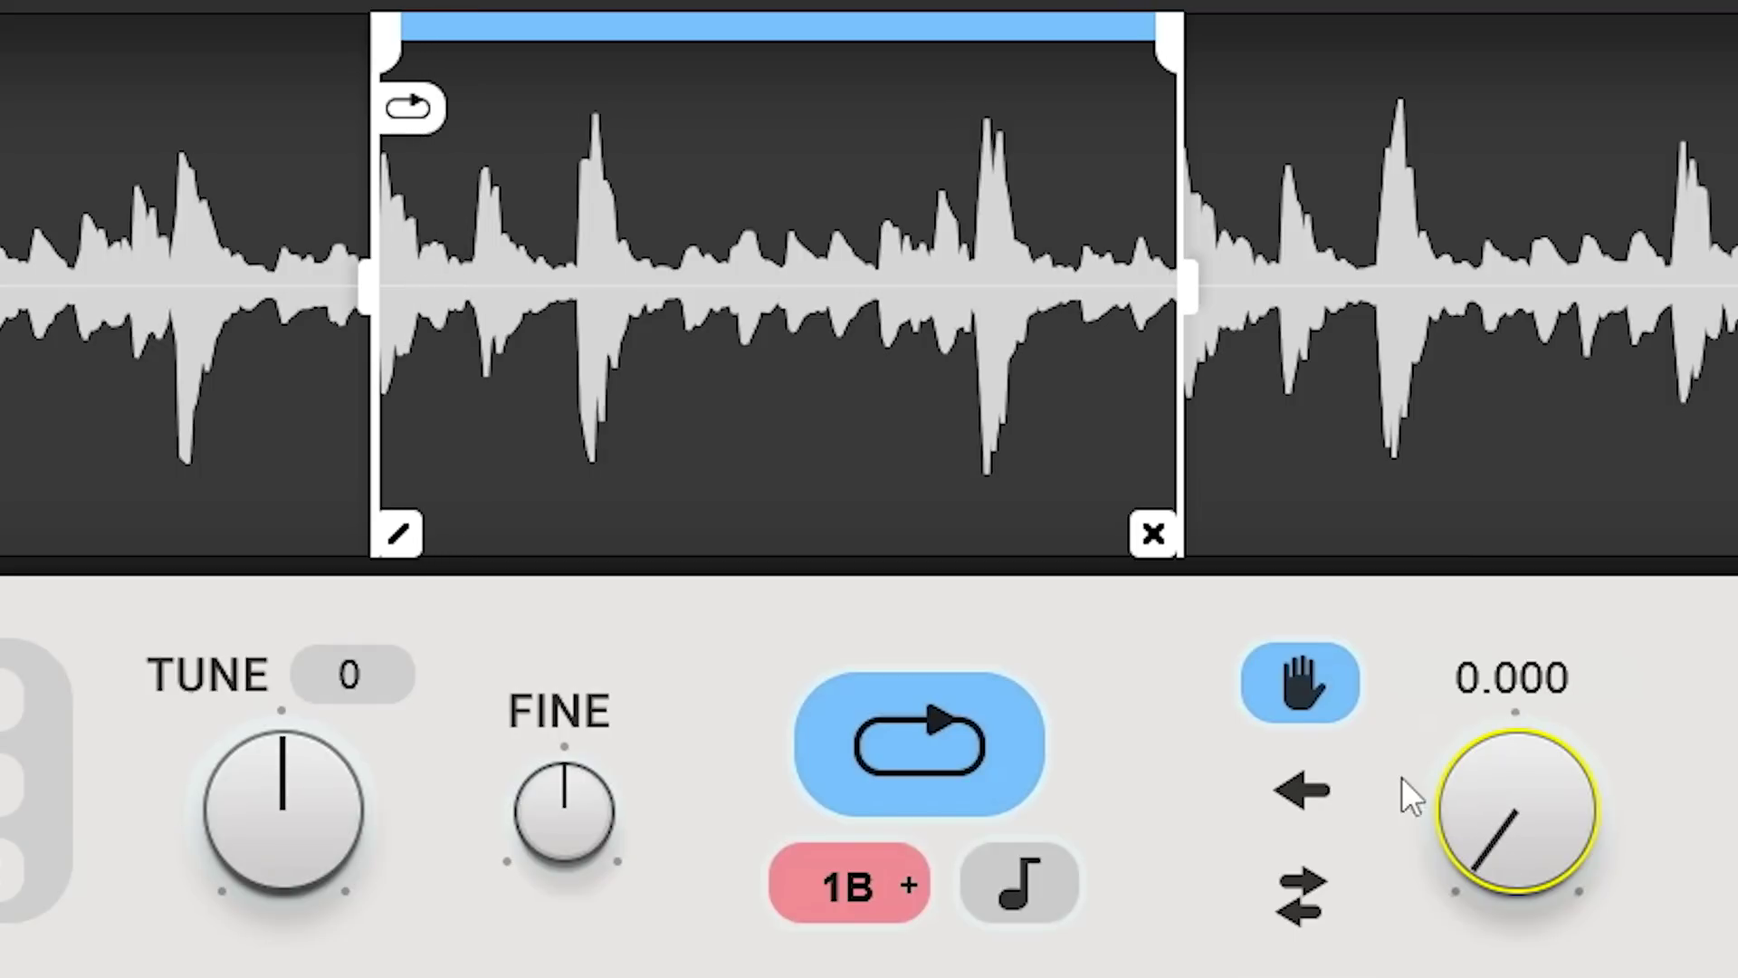
left_click(1323, 705)
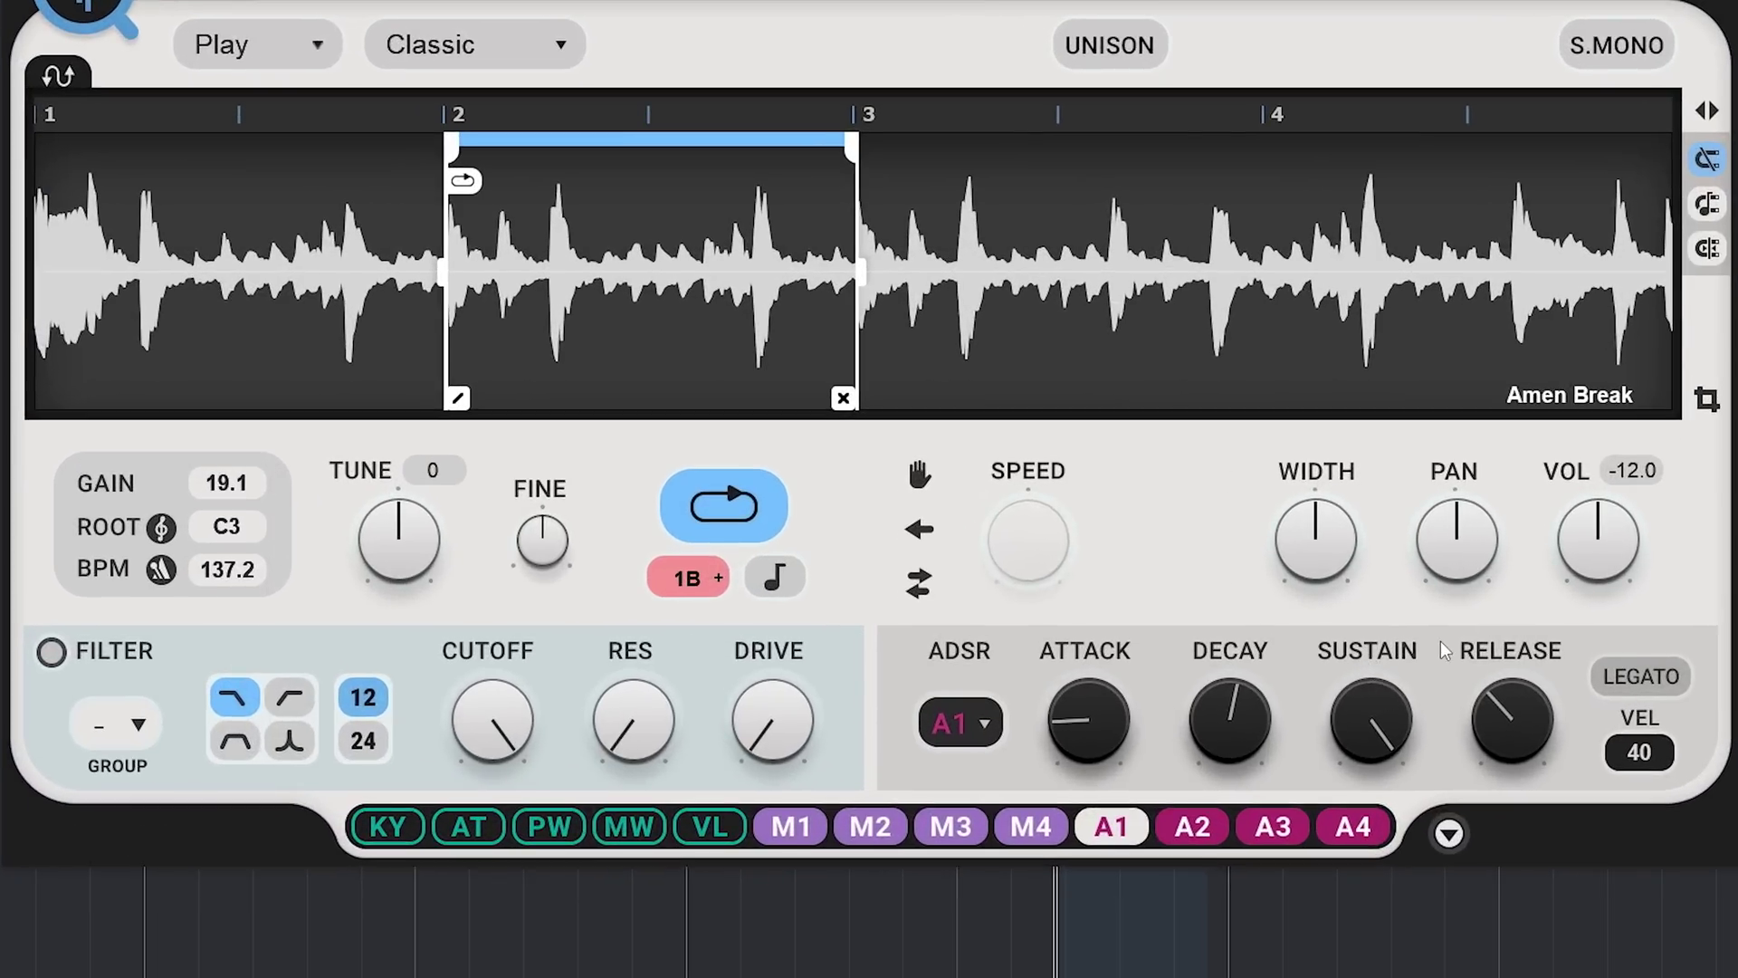
Lengthen and then shorten the A1 attack, and set the release to 2.3.
mouse_move(1088, 720)
left_mouse_down()
mouse_move(1088, 633)
mouse_move(1090, 729)
left_mouse_up()
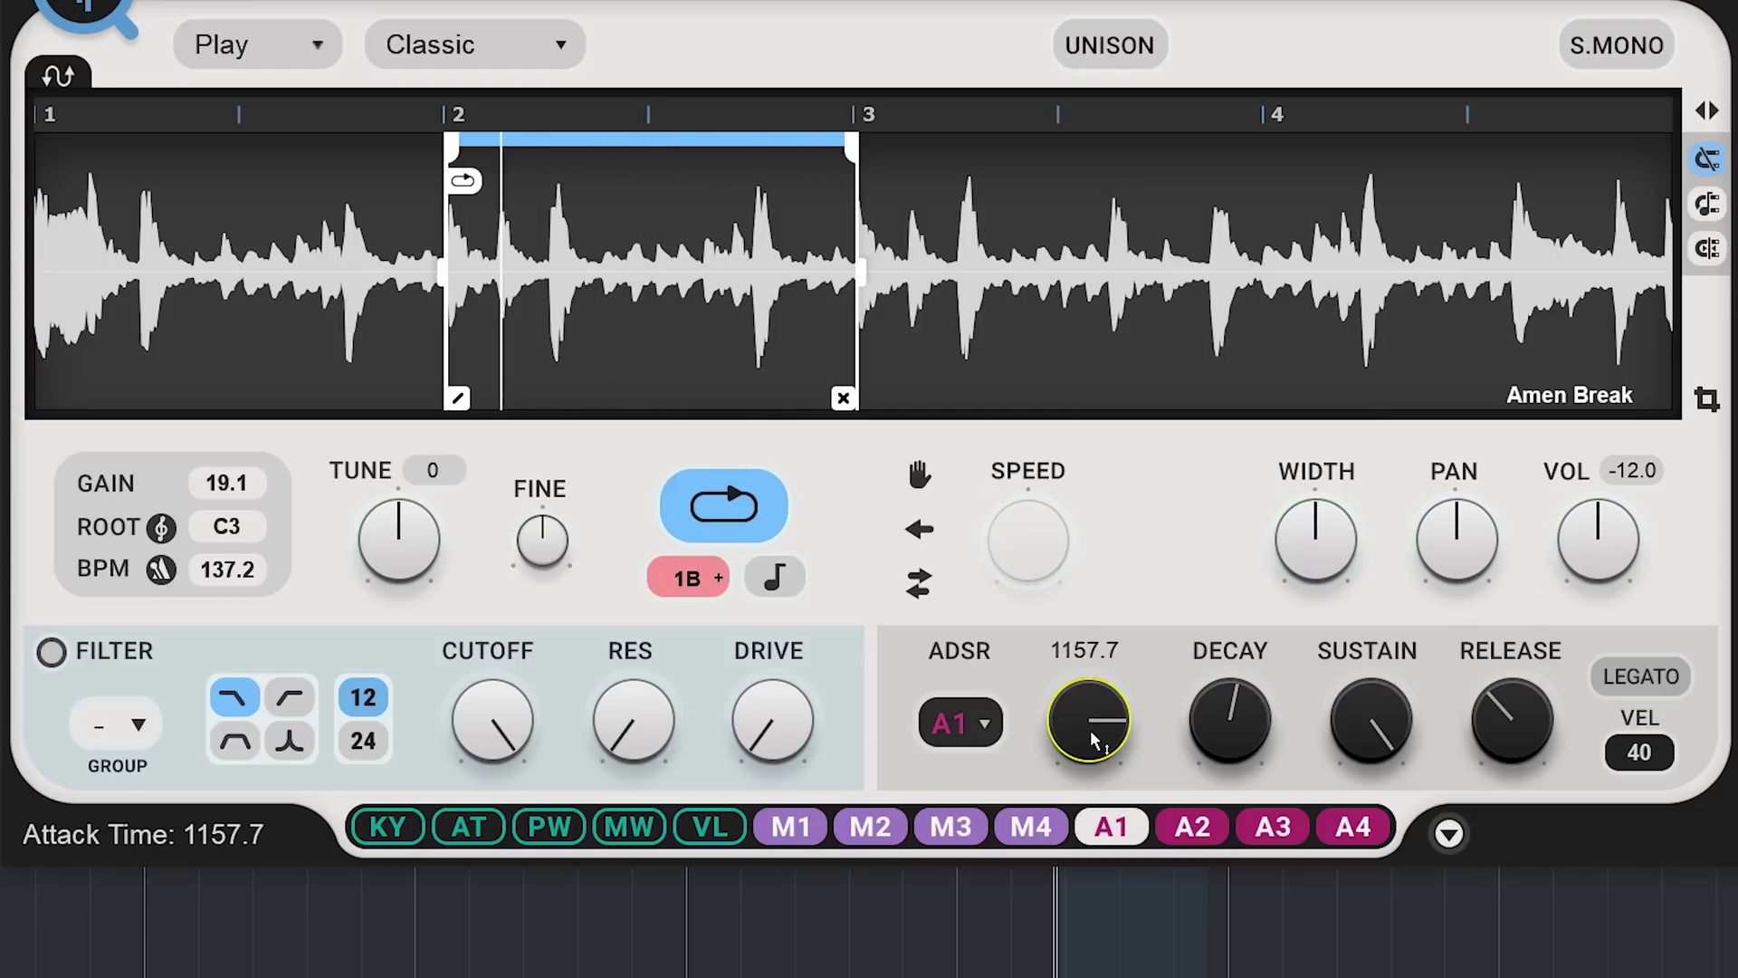
left_click_drag(1090, 730, 1090, 797)
left_click_drag(1511, 724, 1512, 634)
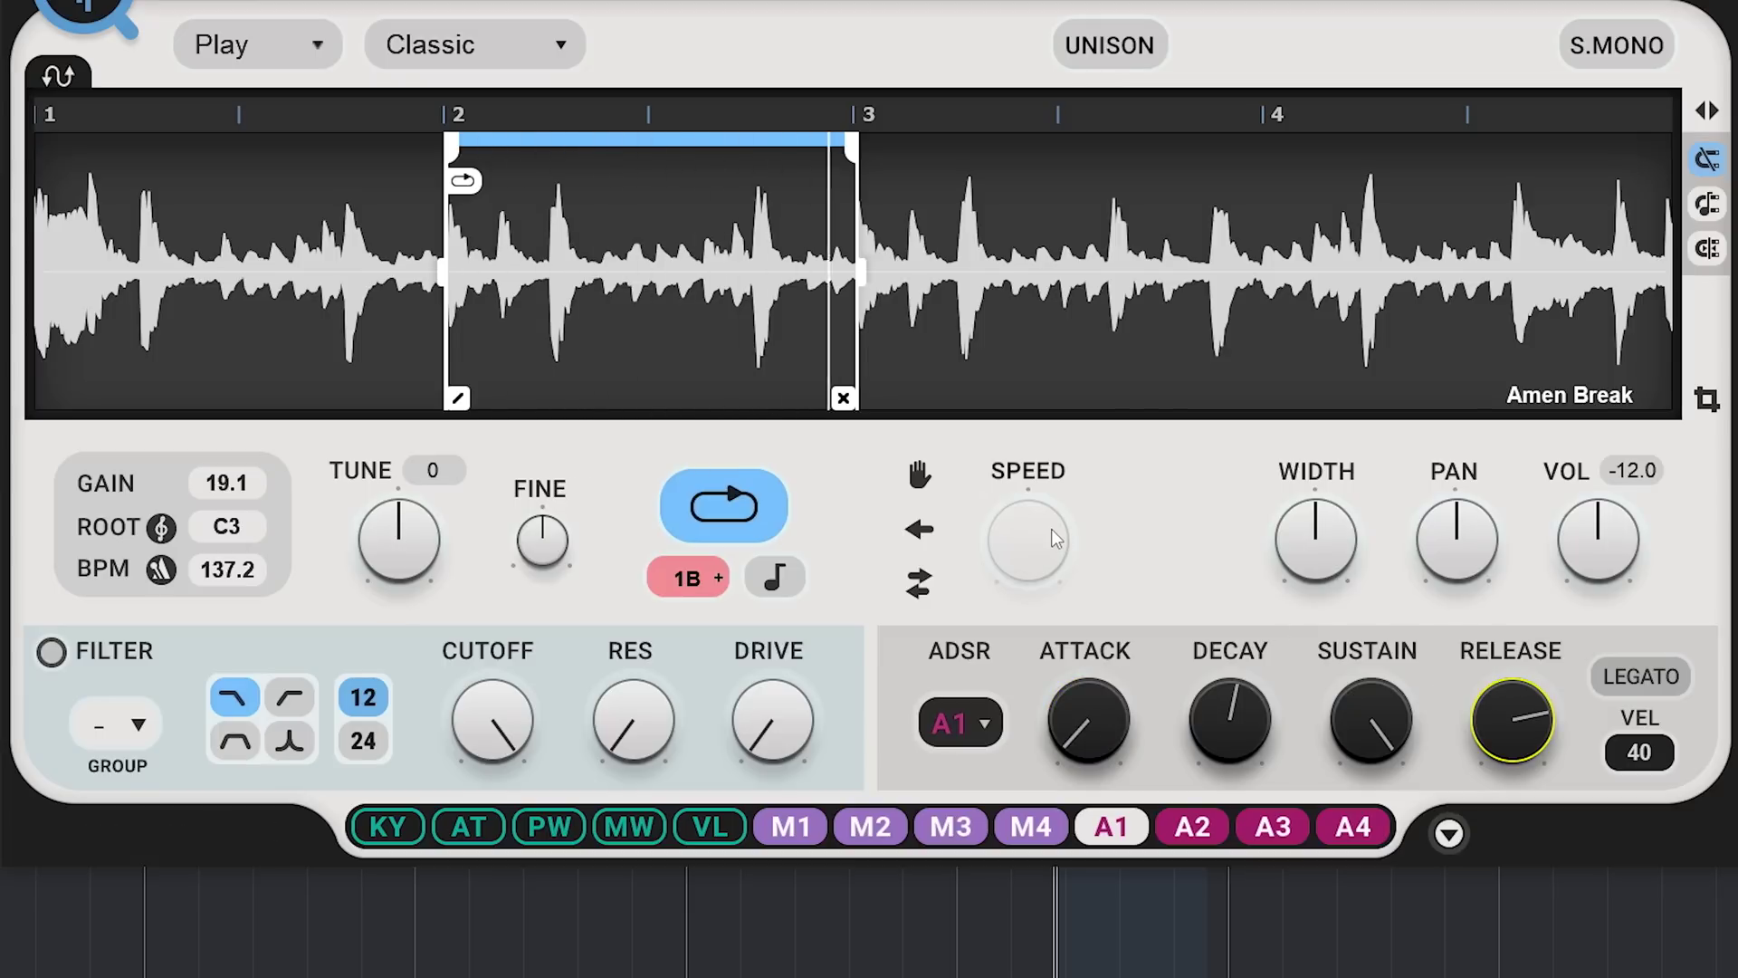
left_click_drag(1511, 721, 1512, 720)
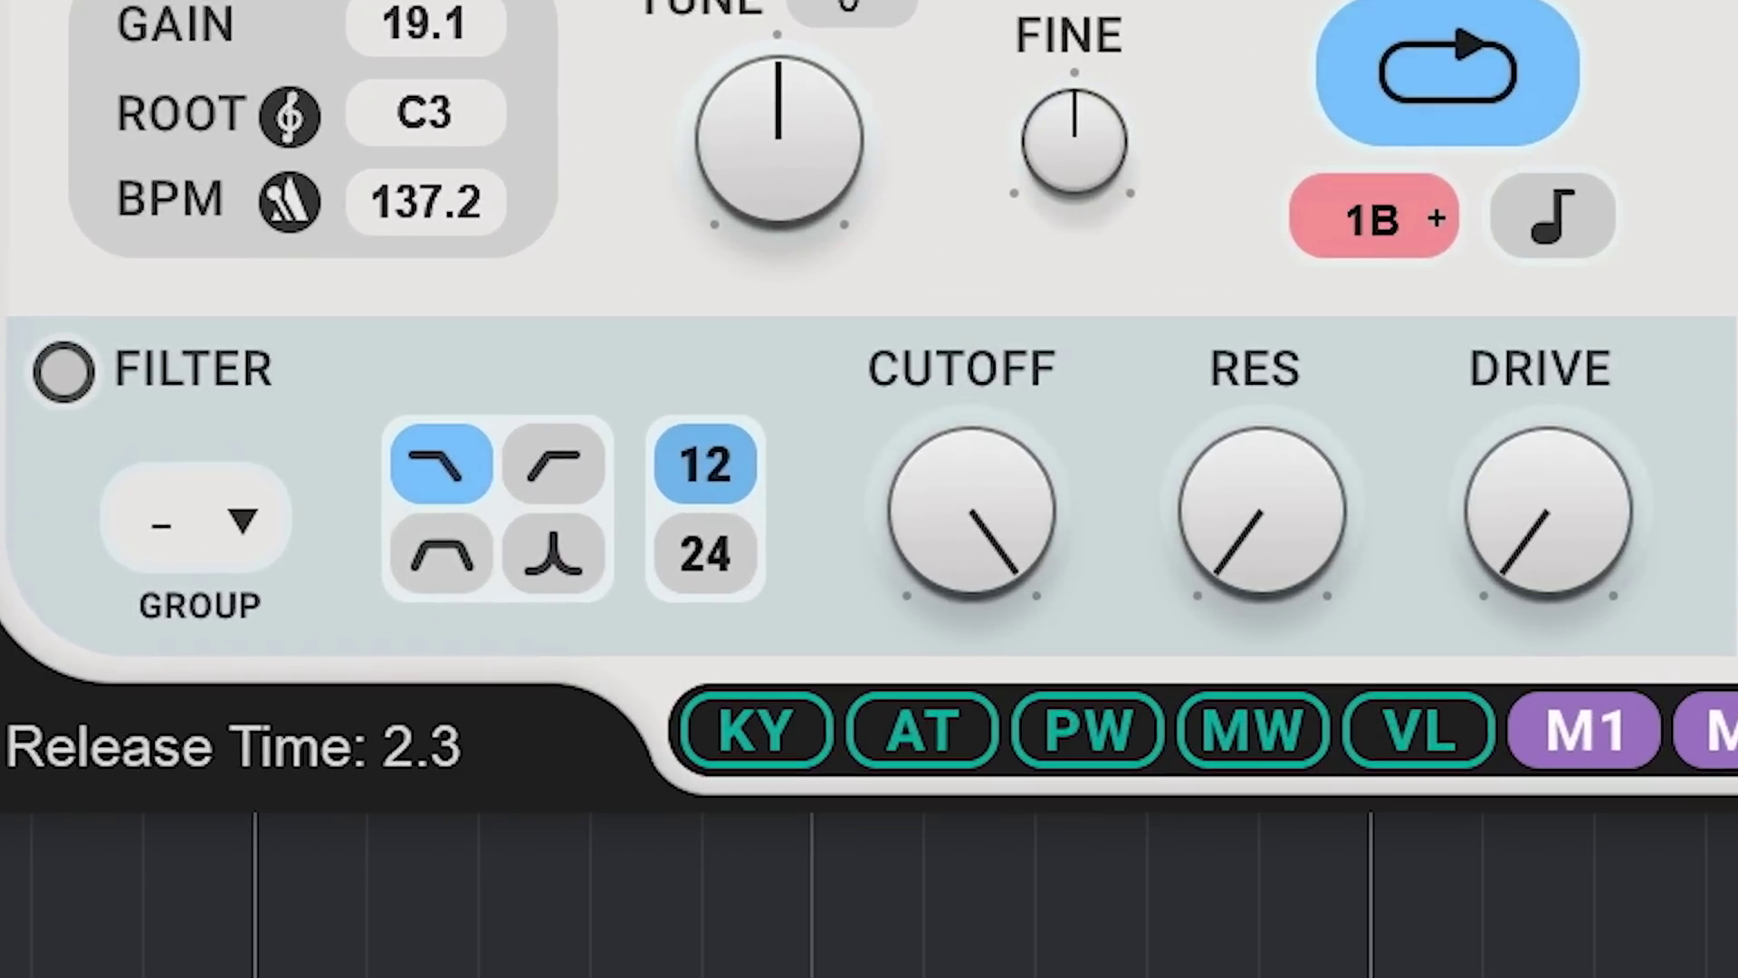
Turn the low-pass filter on, sweeping cutoff to about 2172 and resonance to about 49.
left_click_drag(993, 524, 993, 615)
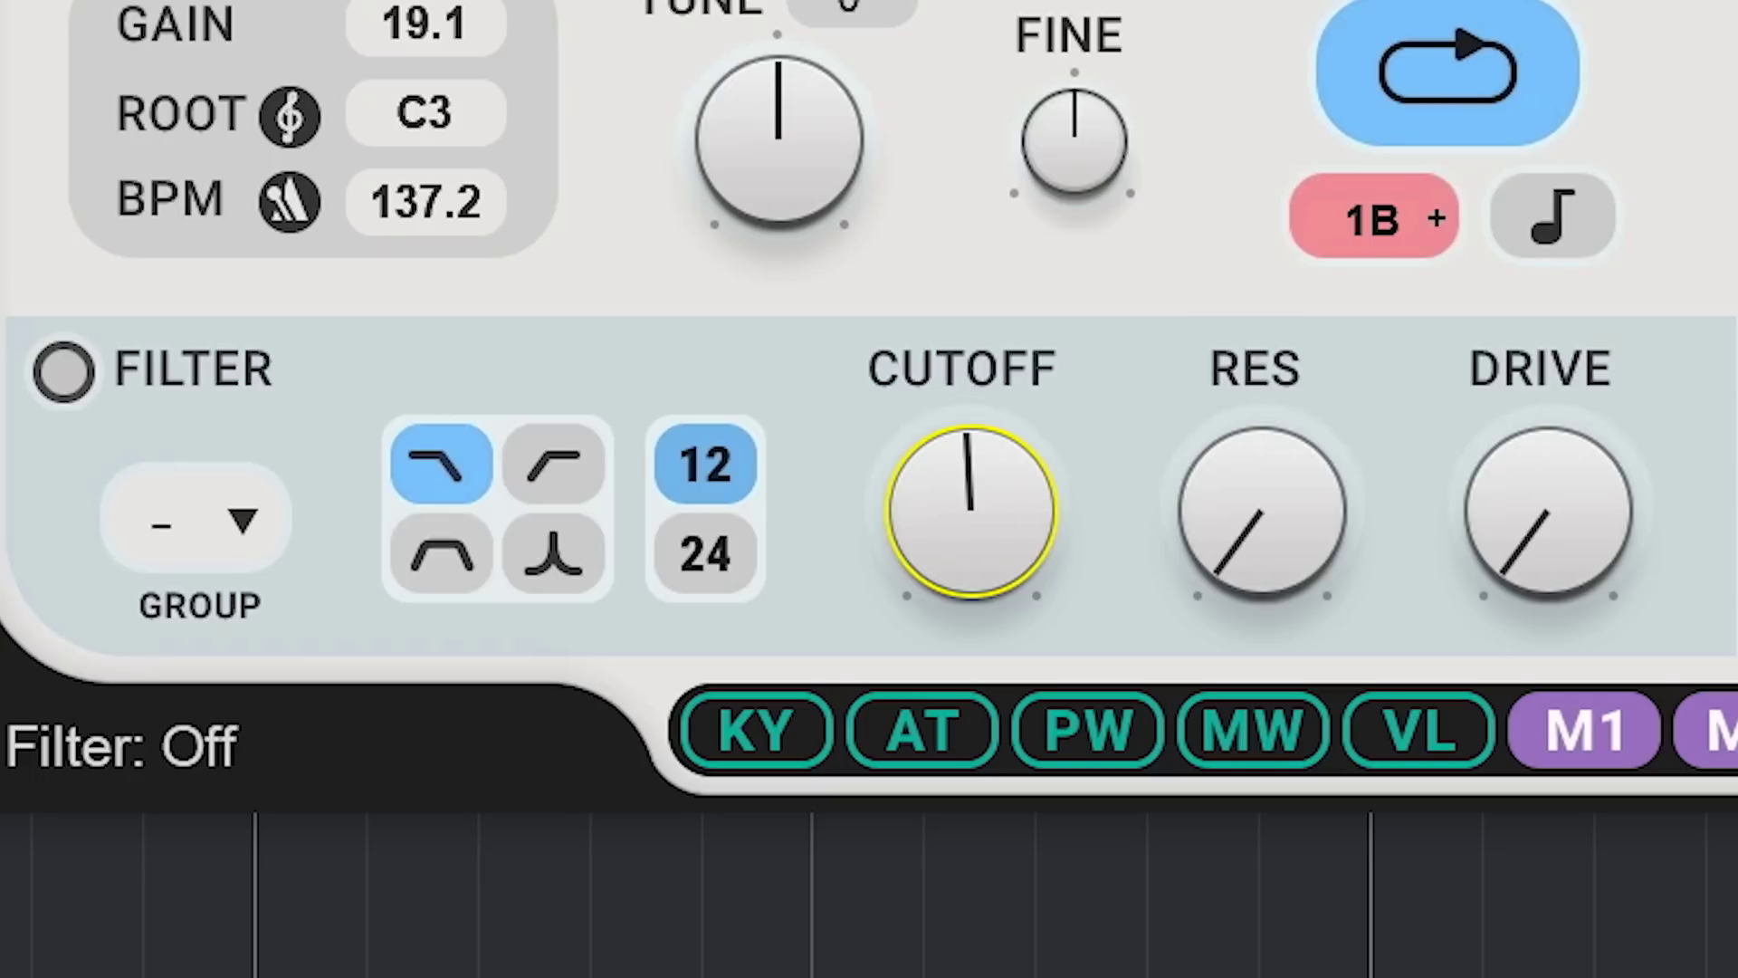
left_click(84, 381)
left_click_drag(986, 508, 986, 559)
left_click_drag(1263, 543, 1263, 502)
left_click_drag(973, 534, 973, 557)
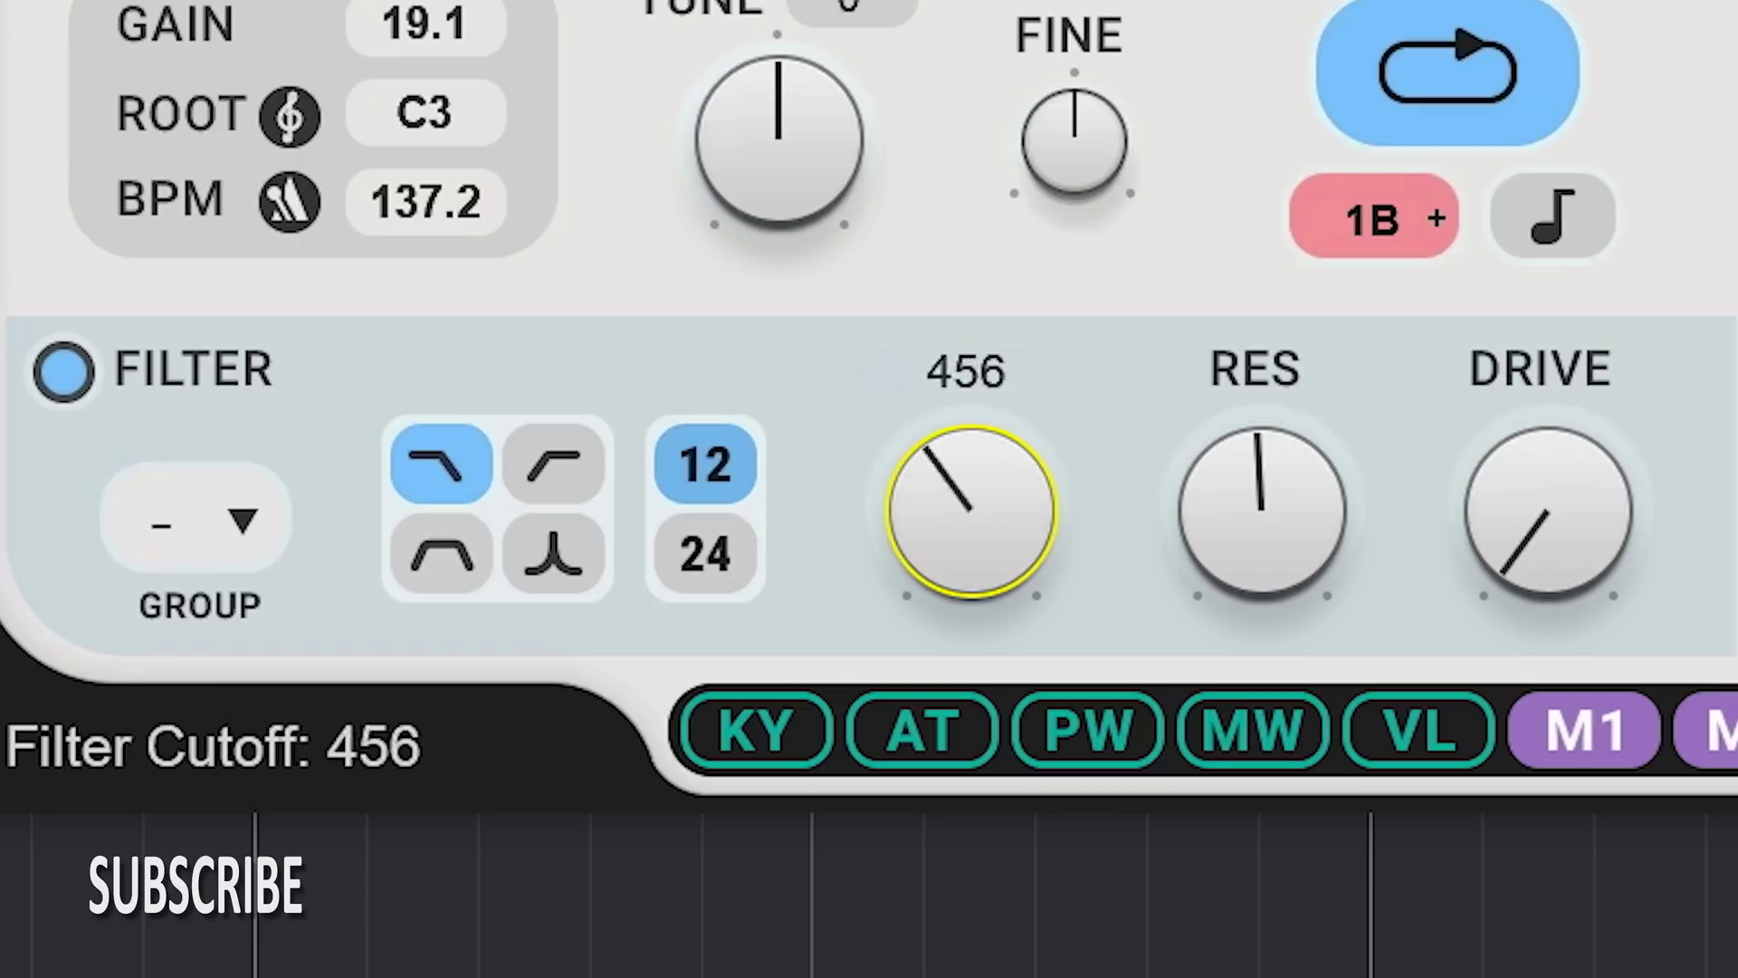
left_click_drag(973, 557, 973, 511)
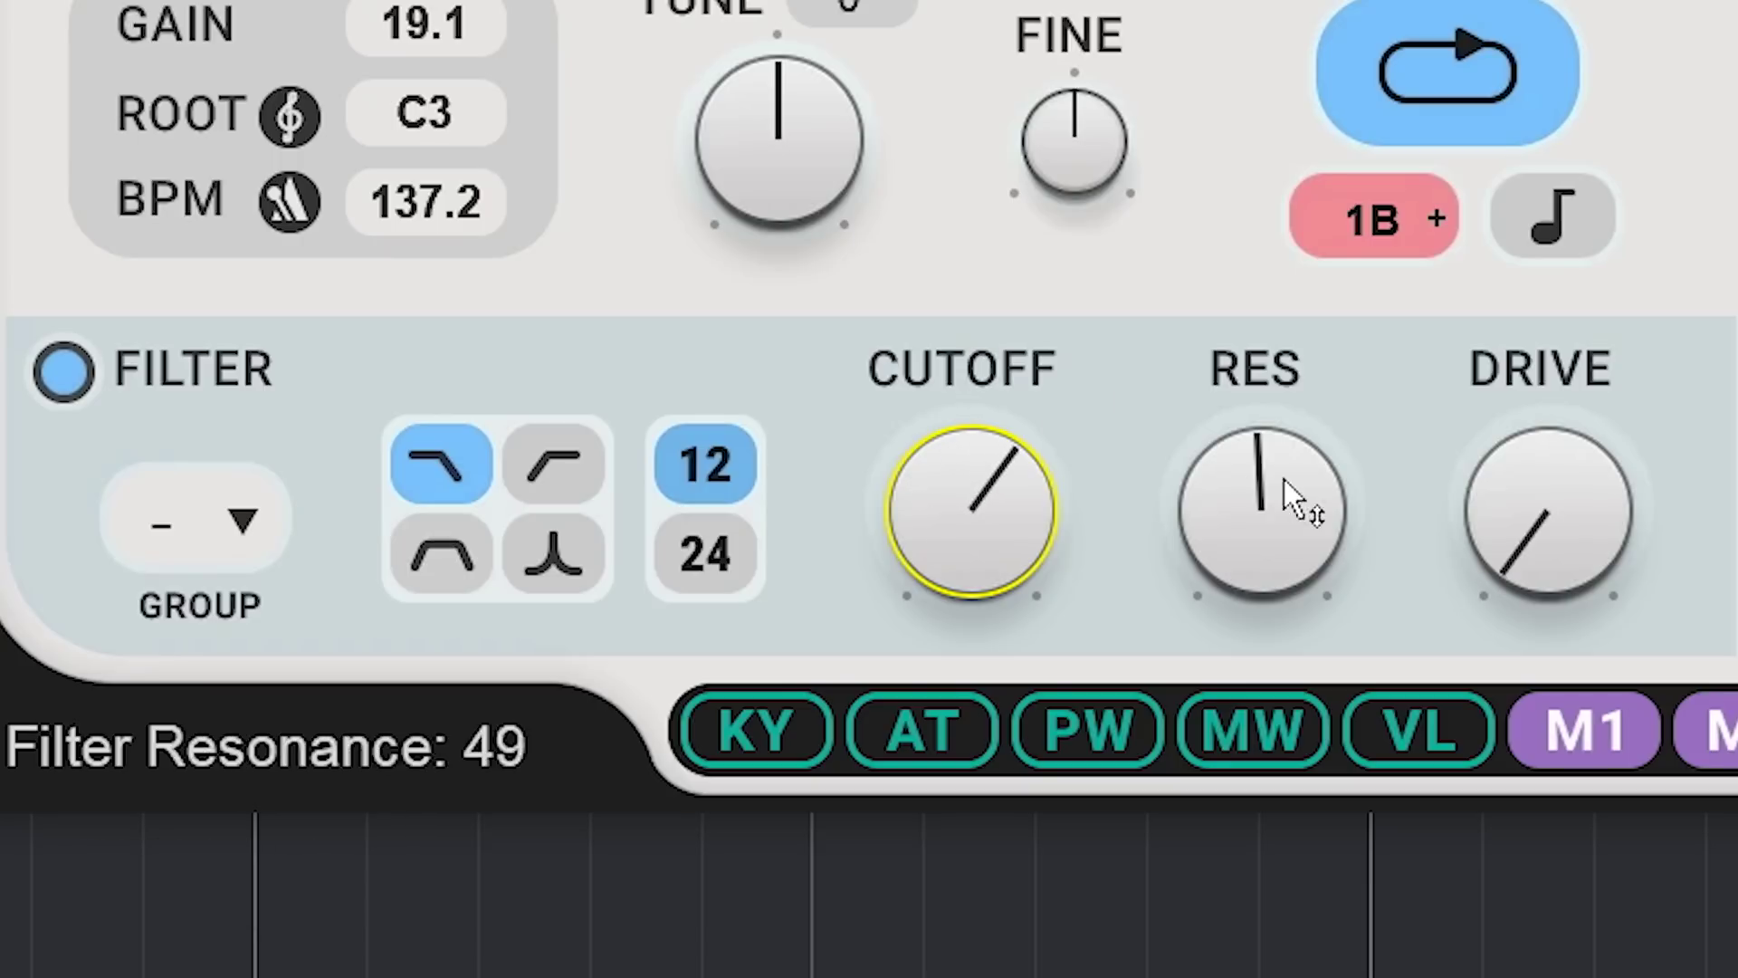
left_click(1548, 512)
left_click_drag(973, 511, 973, 543)
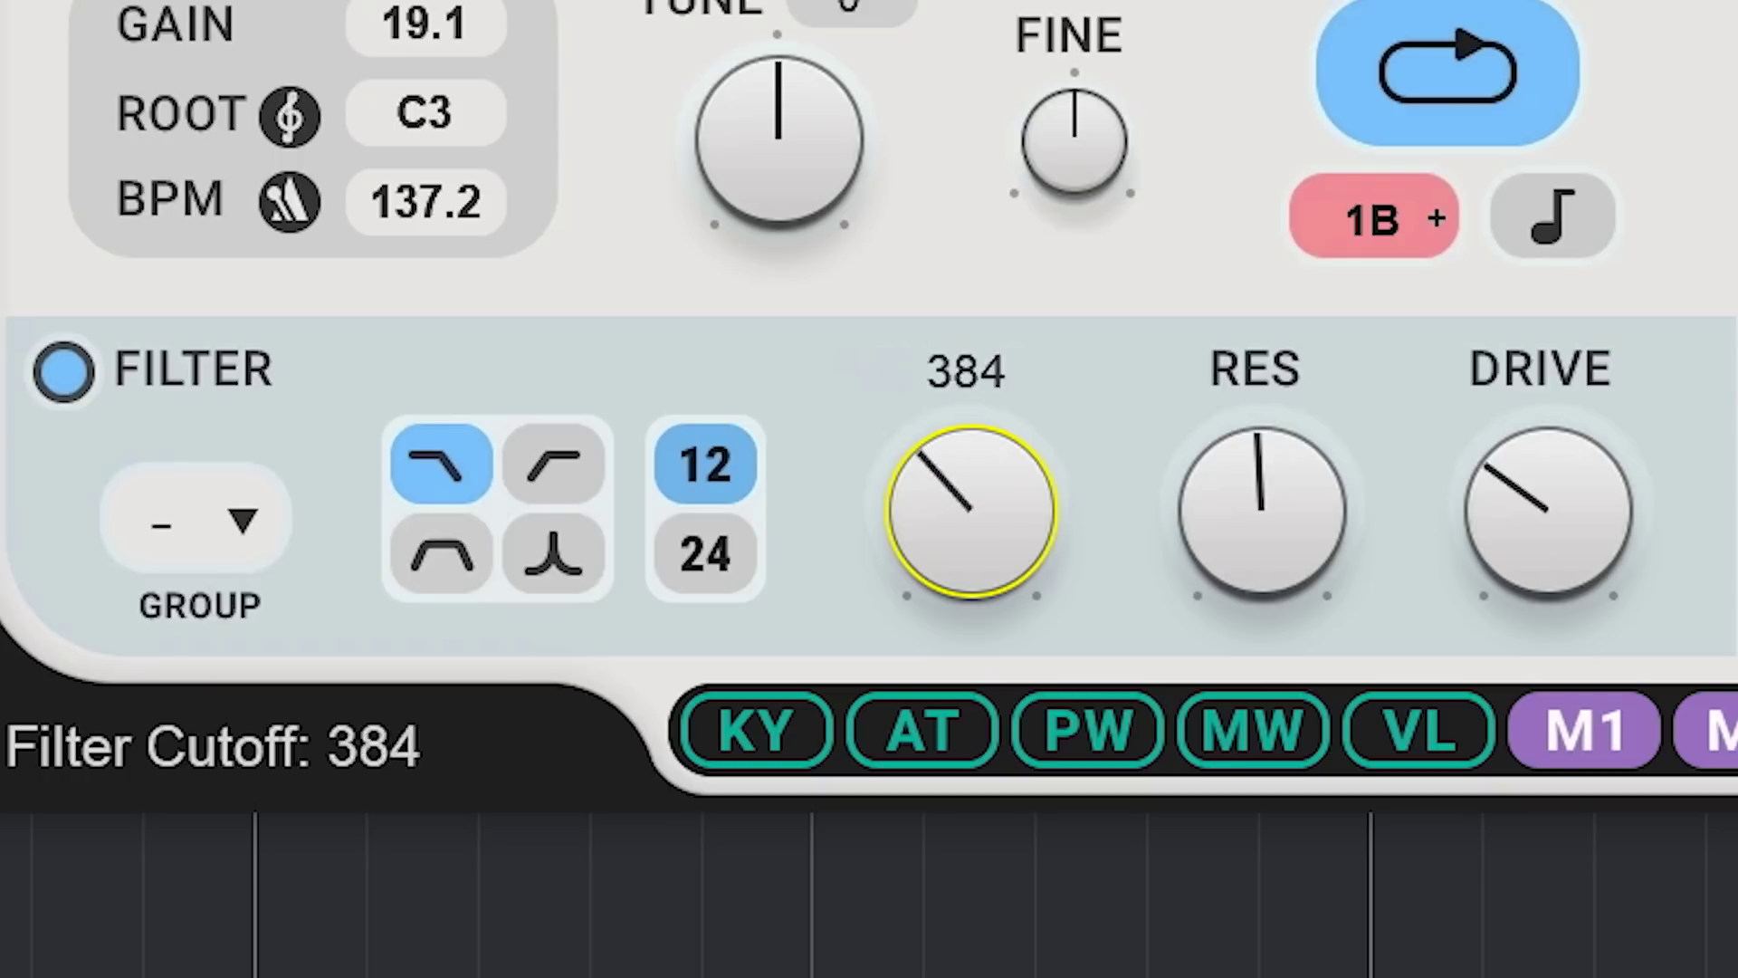
Switch to high-pass, sweep cutoff, reduce resonance and drive, and set the slope to 24.
left_click(538, 488)
left_click_drag(1041, 553, 973, 507)
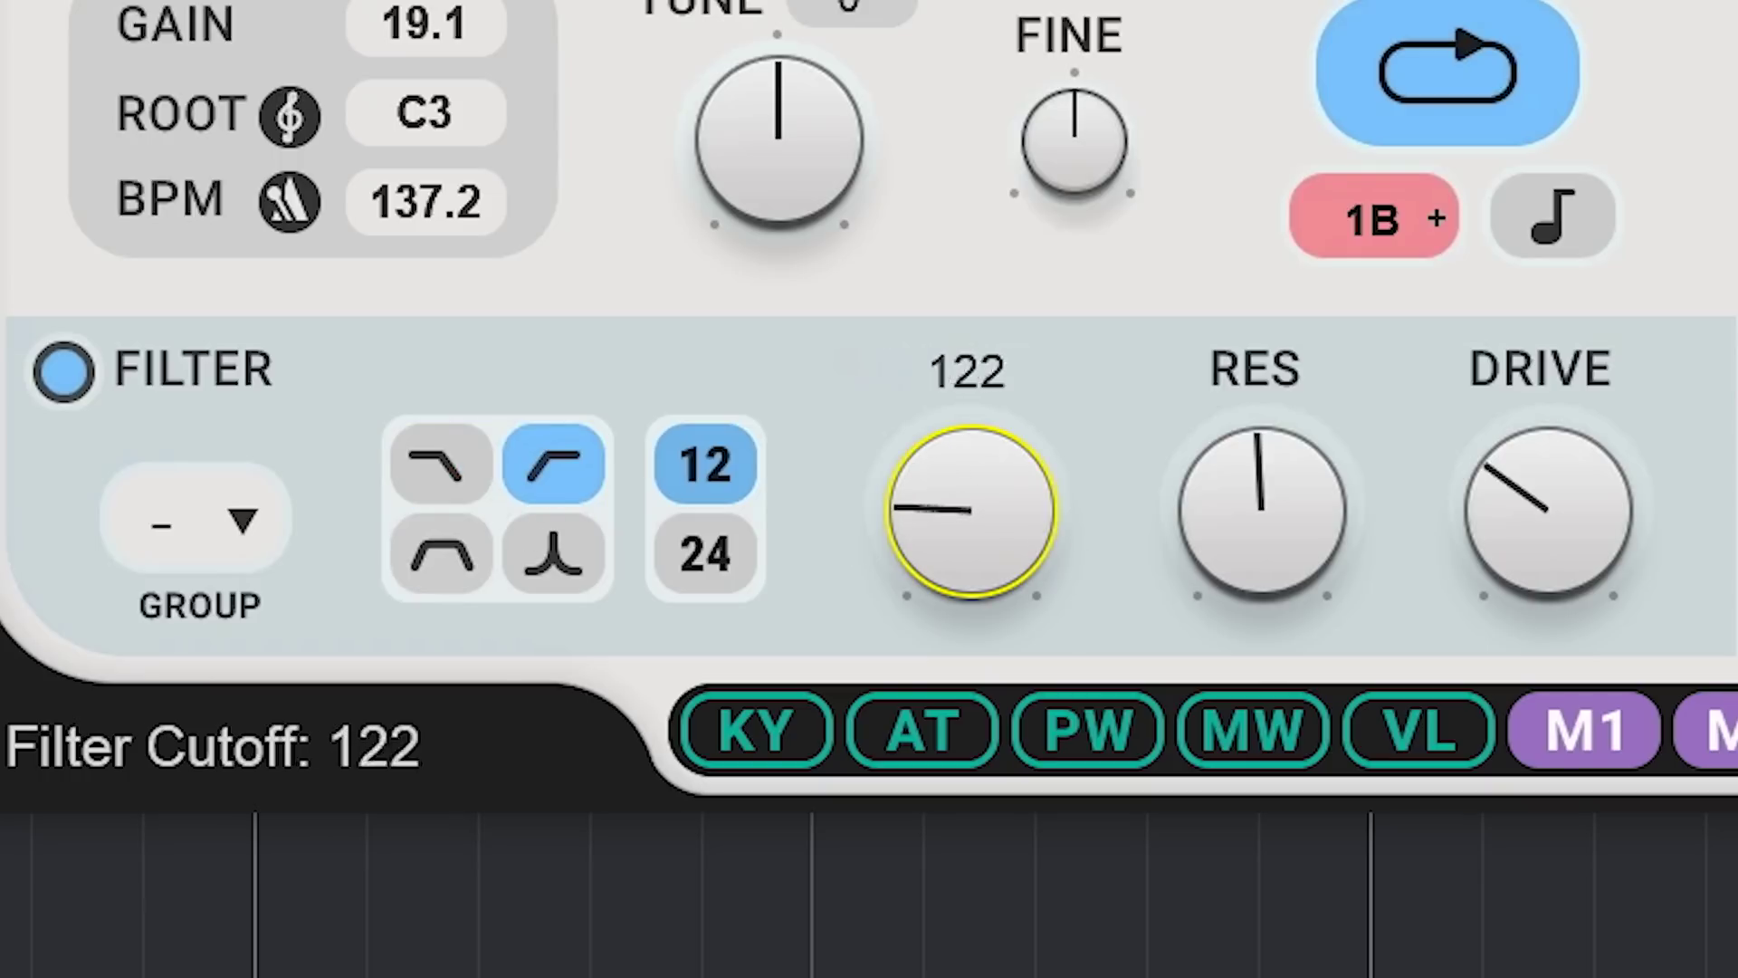
mouse_move(973, 525)
left_mouse_down()
mouse_move(973, 507)
mouse_move(973, 543)
left_mouse_up()
left_click_drag(1263, 507, 1263, 520)
left_click_drag(1579, 588, 1579, 596)
left_click_drag(1214, 562, 1214, 589)
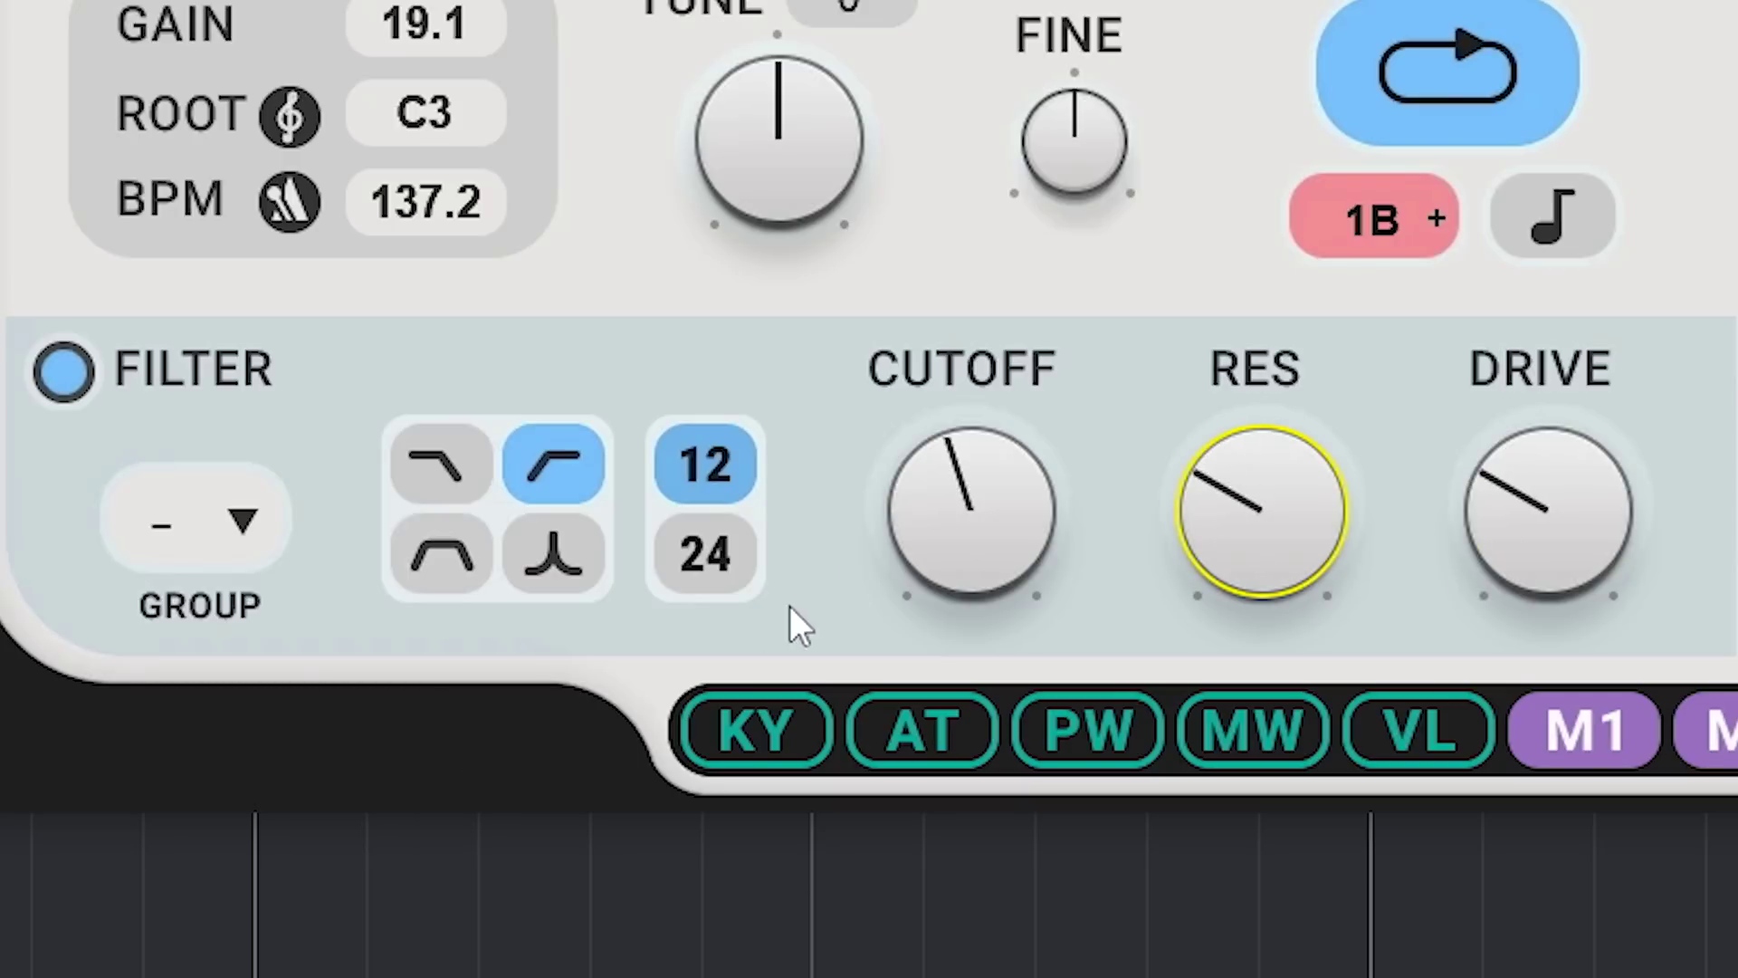
left_click(705, 570)
left_click_drag(973, 525, 1068, 607)
Try low-pass, band-pass and peak types, resetting drive to 0.0 and lowering the peak cutoff.
left_click(441, 466)
double_click(1491, 488)
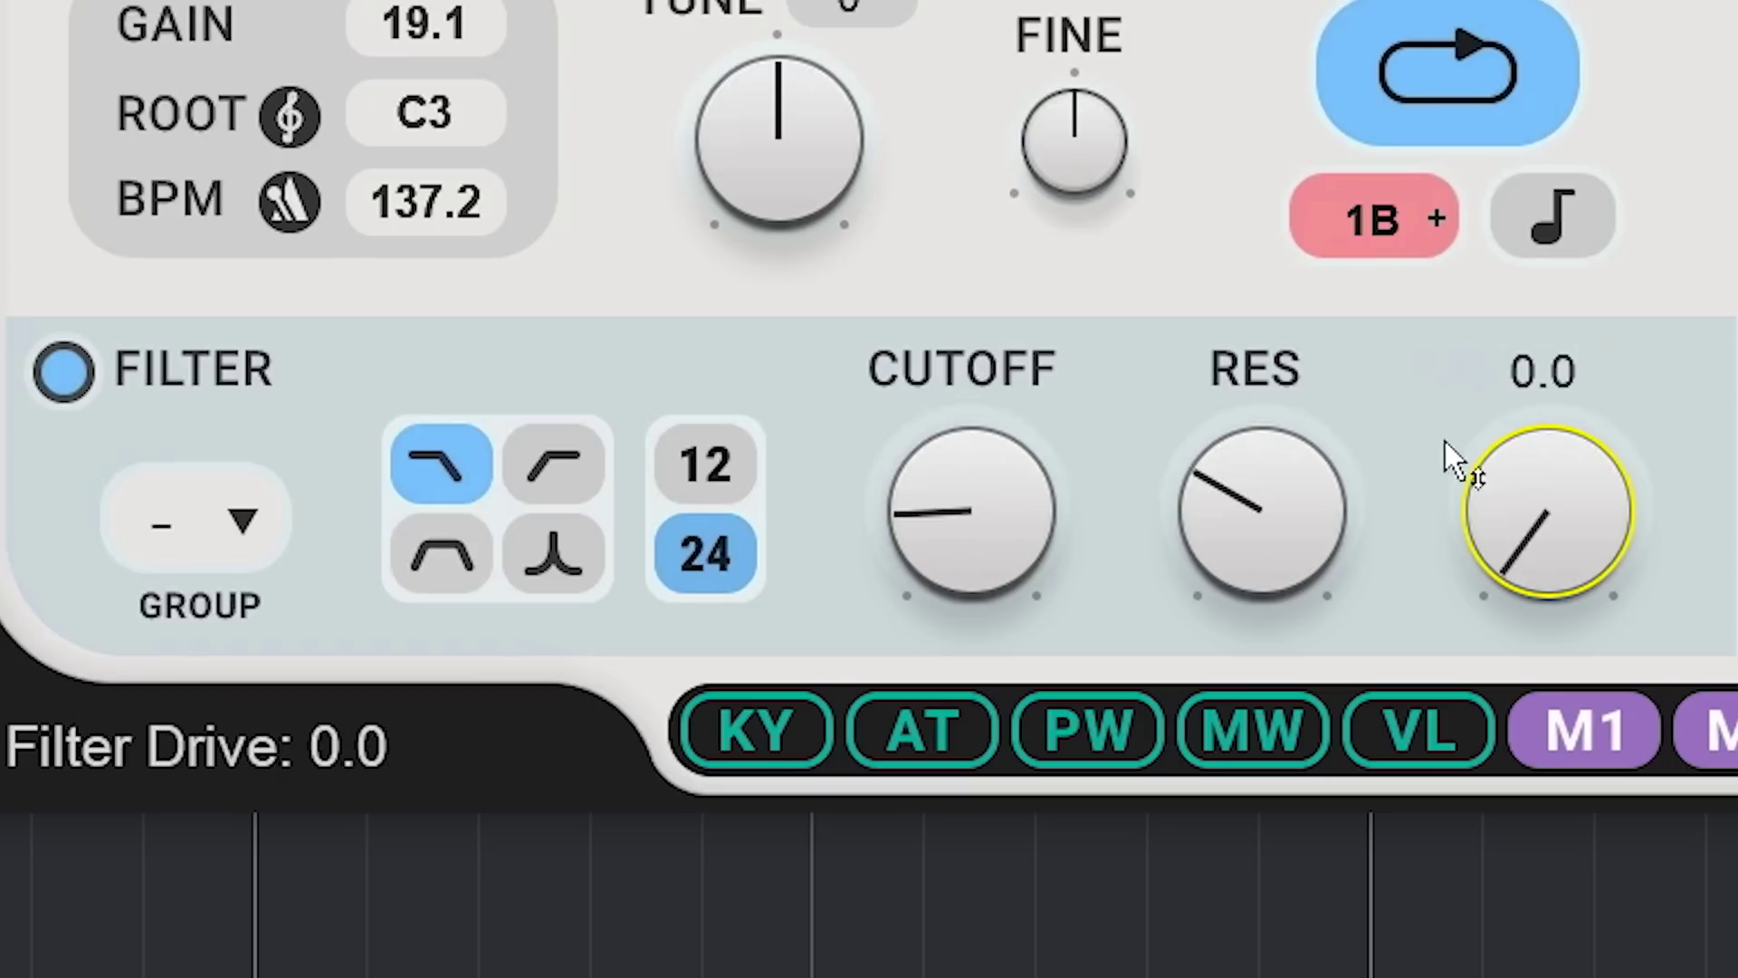
left_click_drag(997, 505, 996, 453)
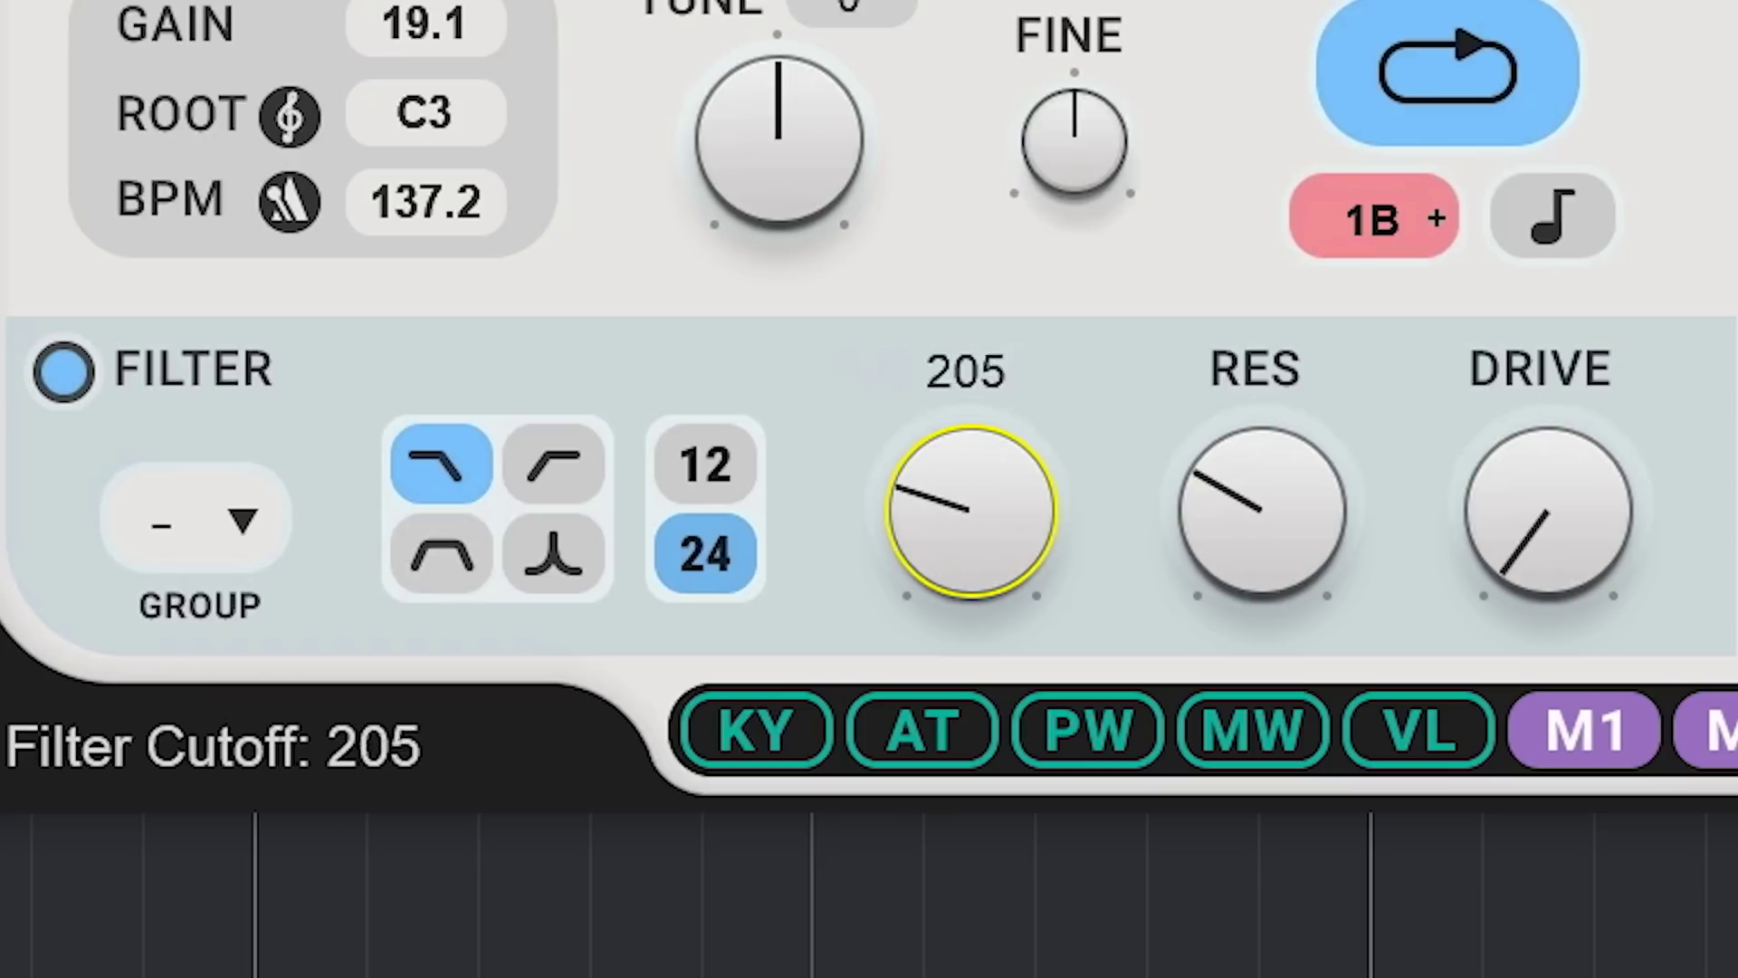
left_click(452, 571)
left_click_drag(974, 524, 978, 382)
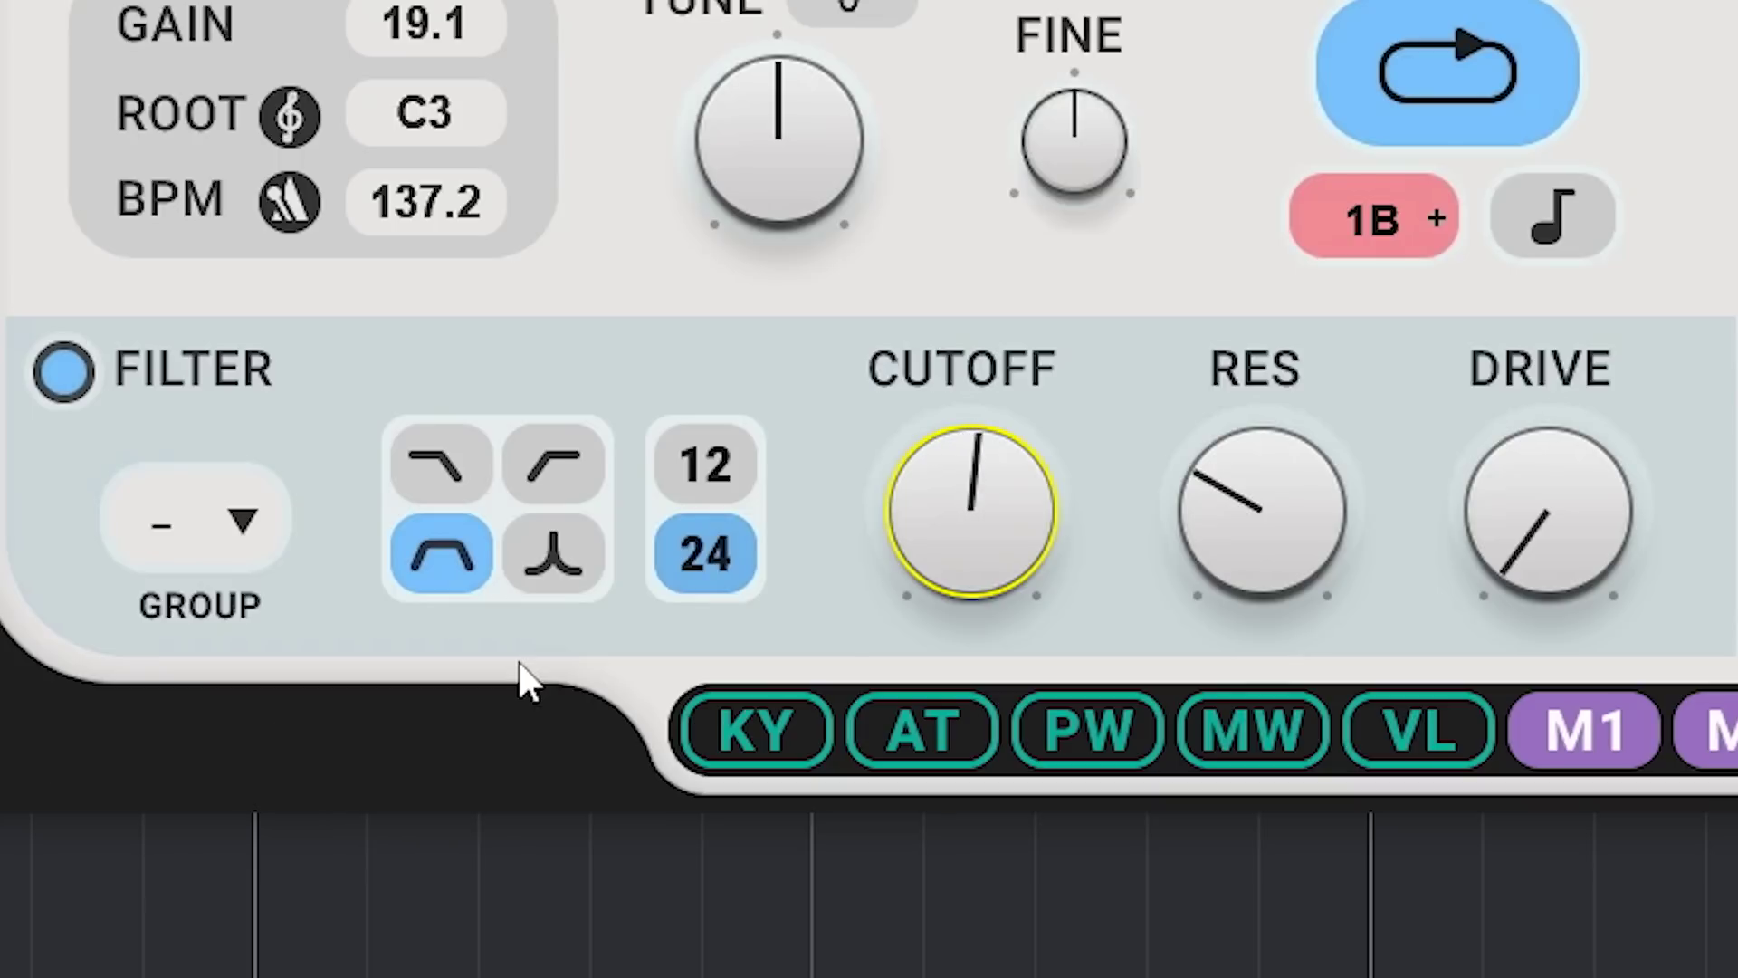
left_click(566, 566)
left_click_drag(1017, 497, 1017, 598)
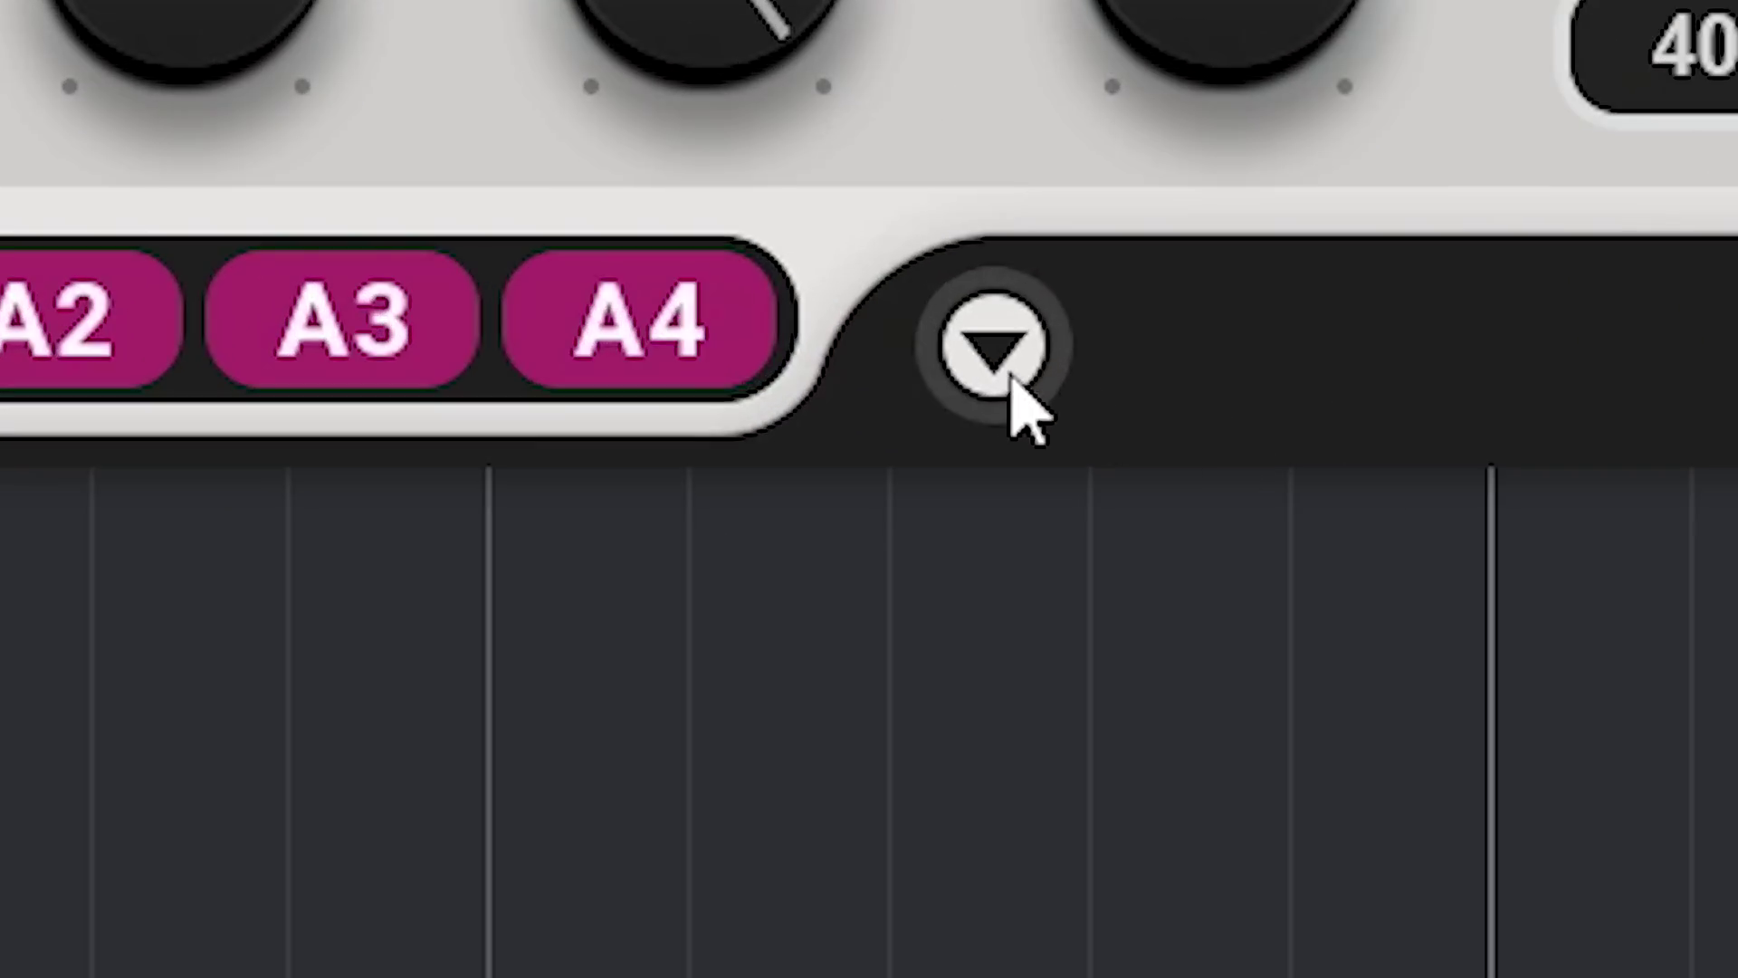
Expand the modulation section and view the M1–M4 and A1–A4 panels in turn.
left_click(1118, 639)
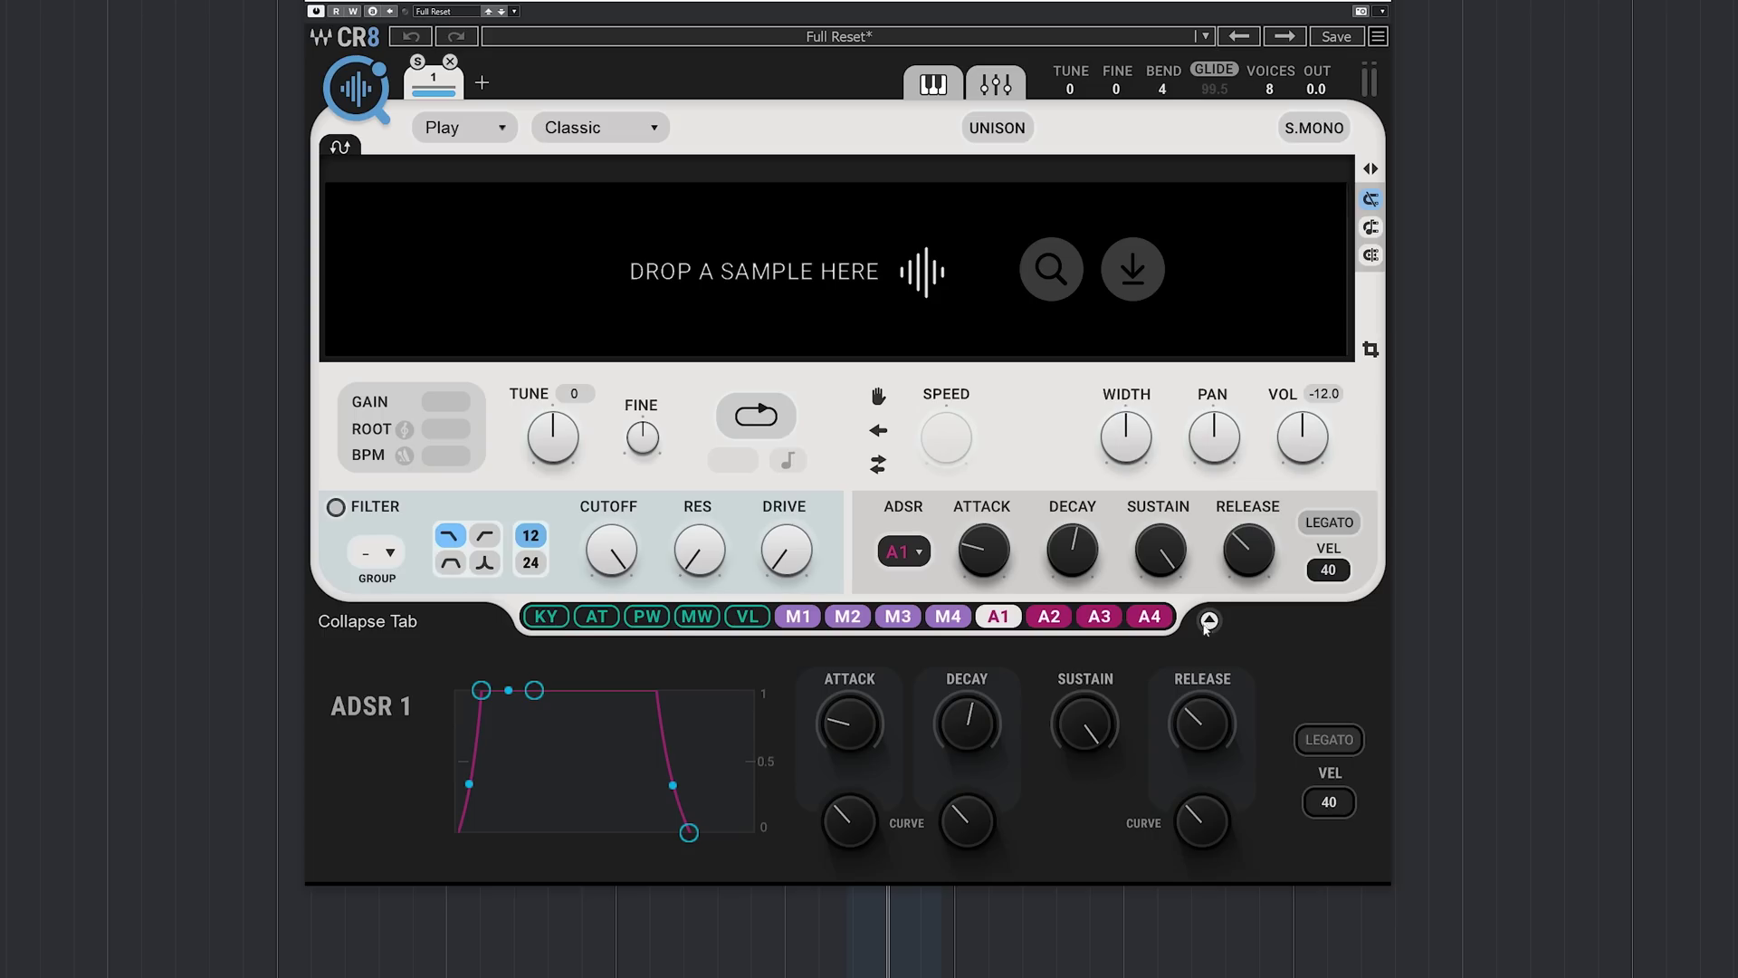
left_click(800, 623)
left_click(848, 619)
left_click(947, 398)
left_click(1041, 385)
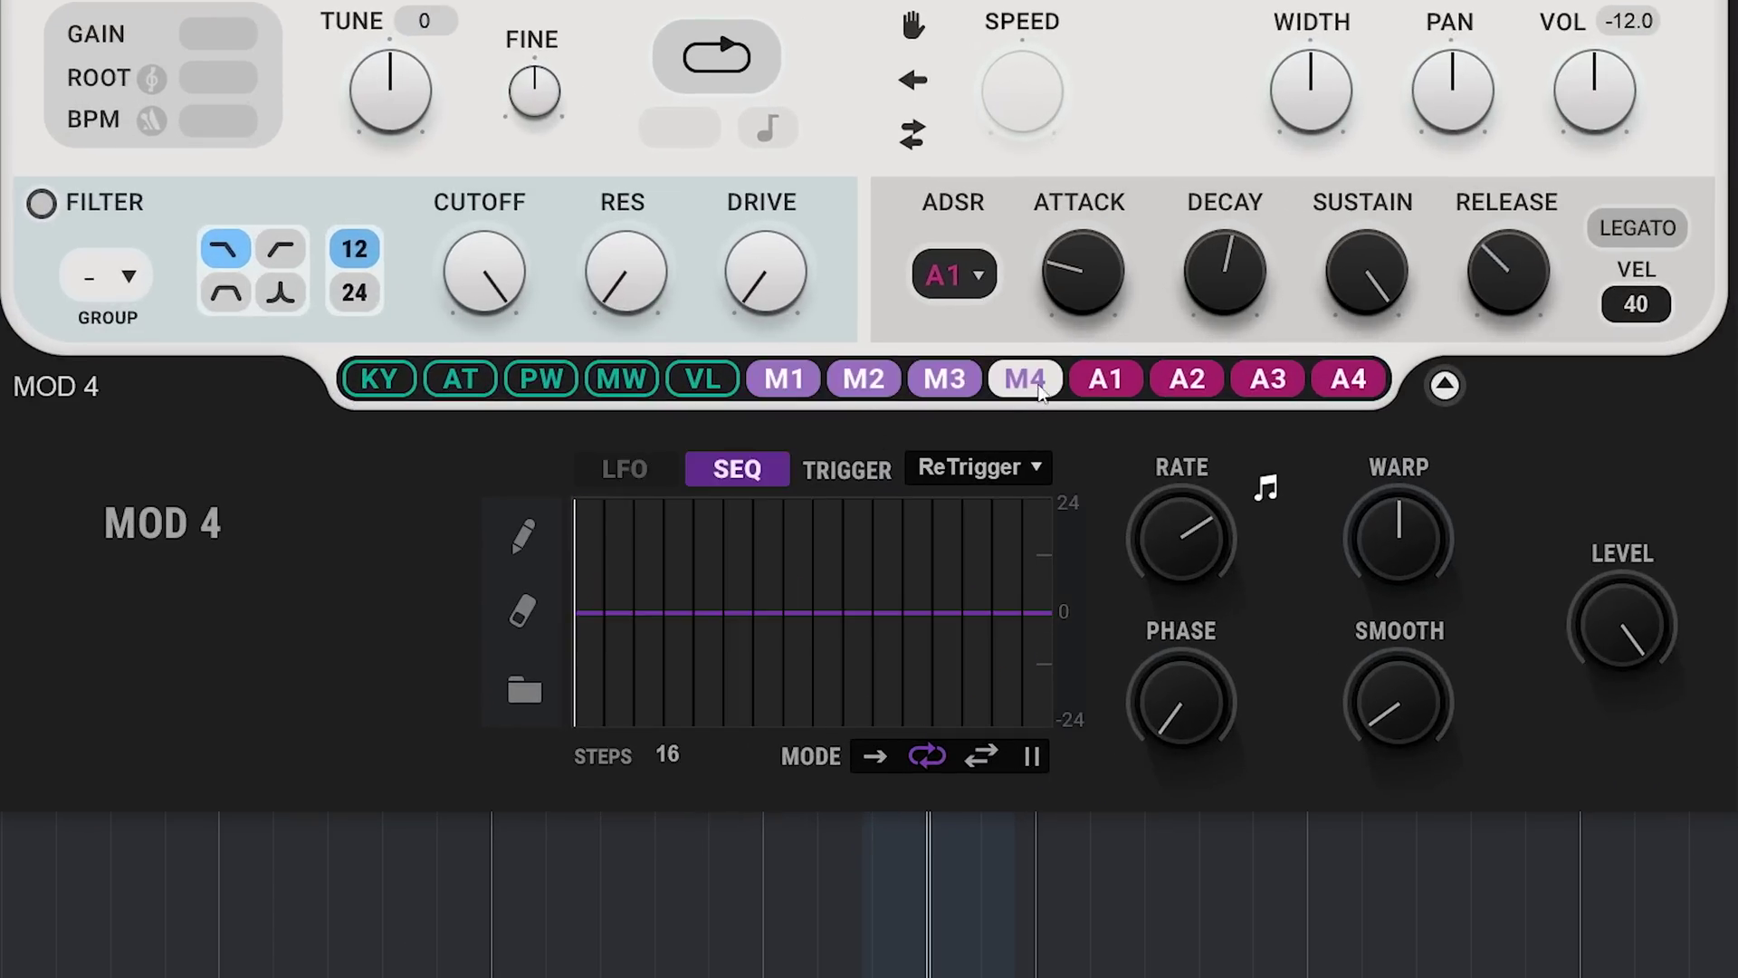
left_click(1100, 388)
left_click(1185, 380)
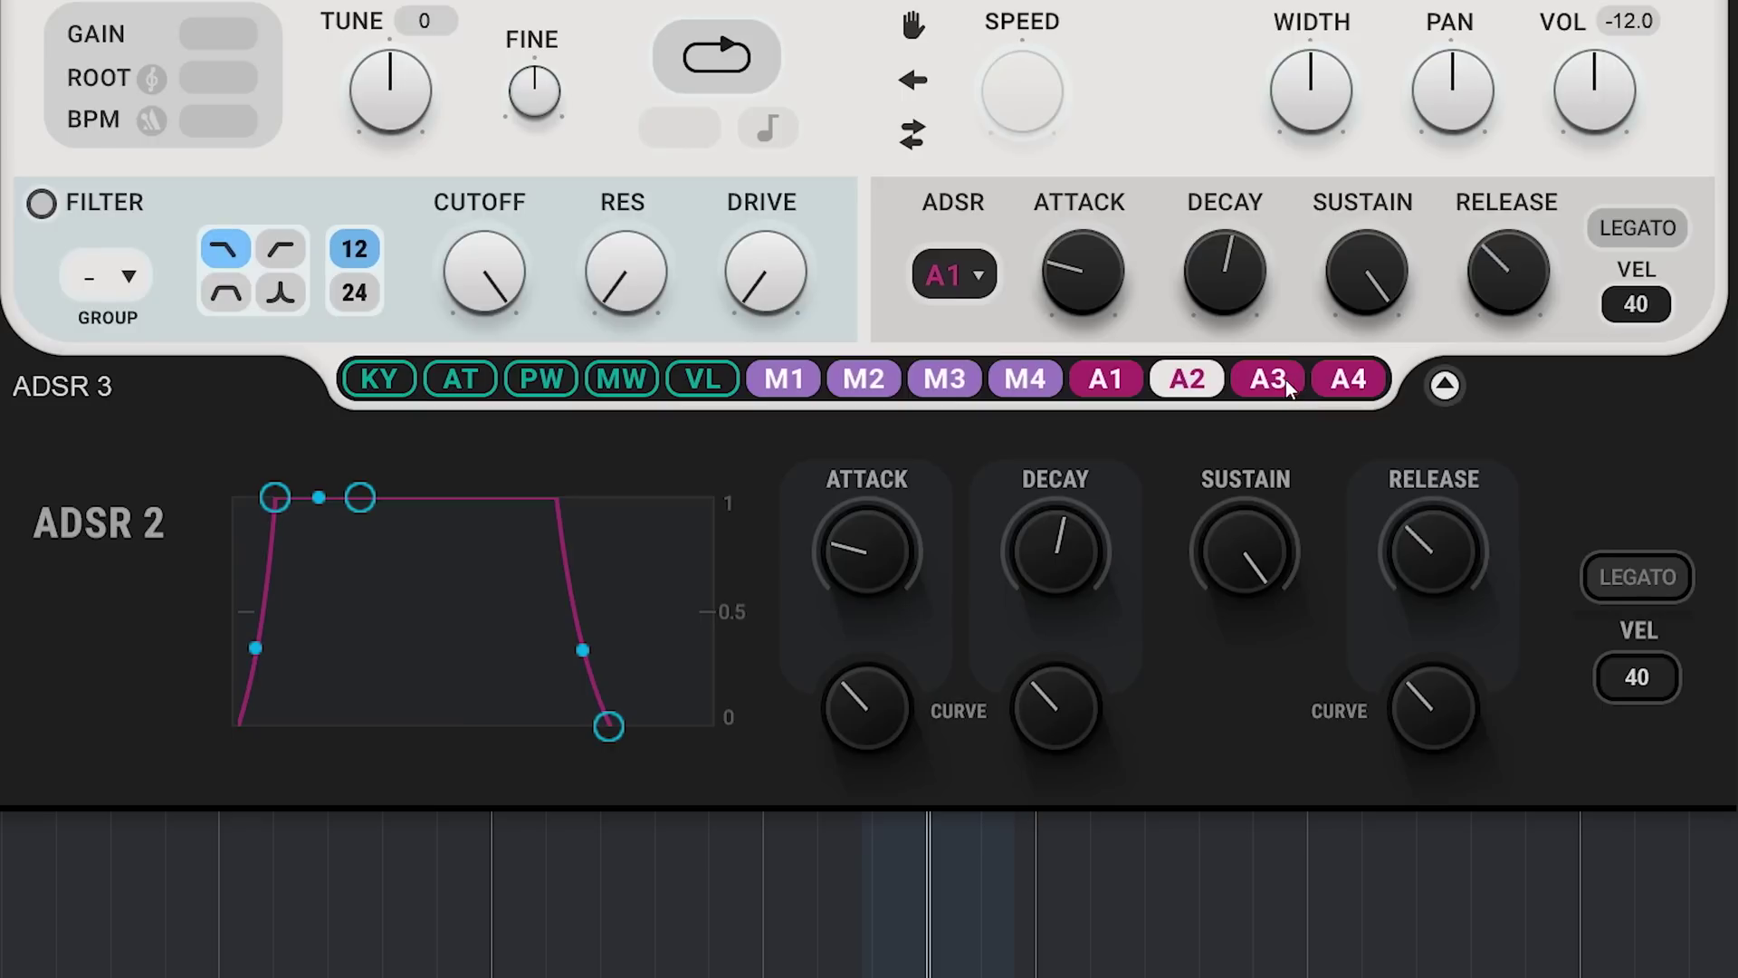
left_click(1278, 384)
left_click(1361, 385)
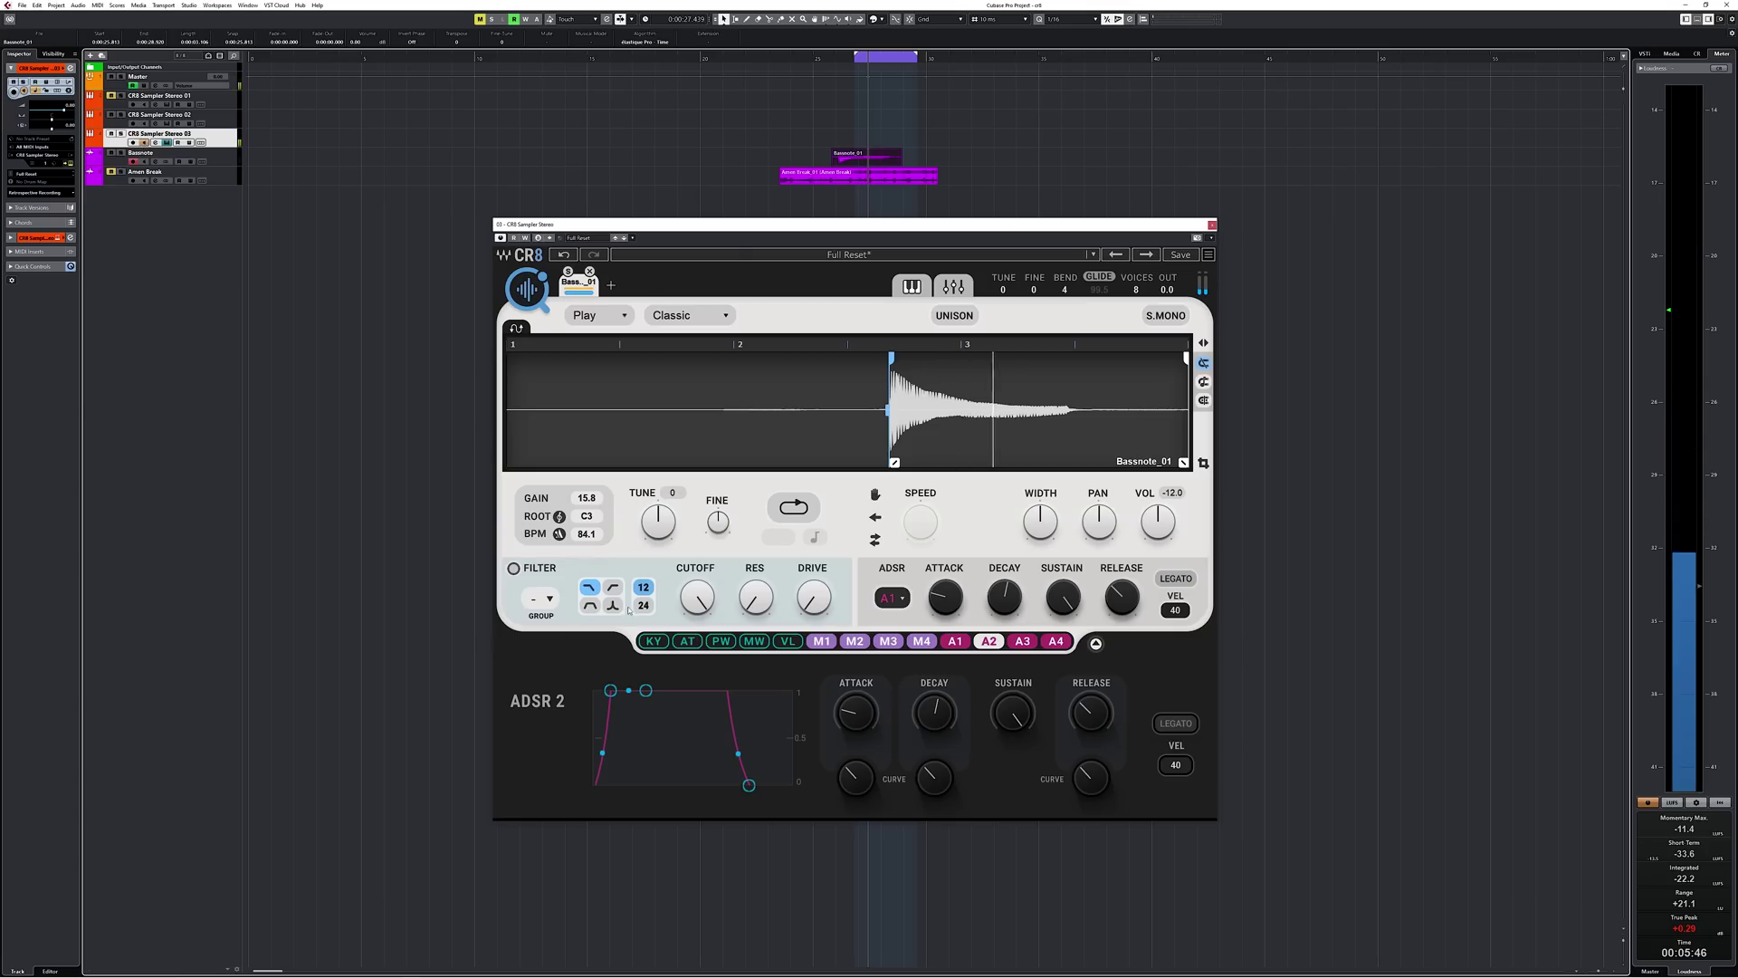
Set the bass note's root to A2 and band-pass filter it with cutoff 351 and some resonance.
left_click_drag(589, 522, 587, 527)
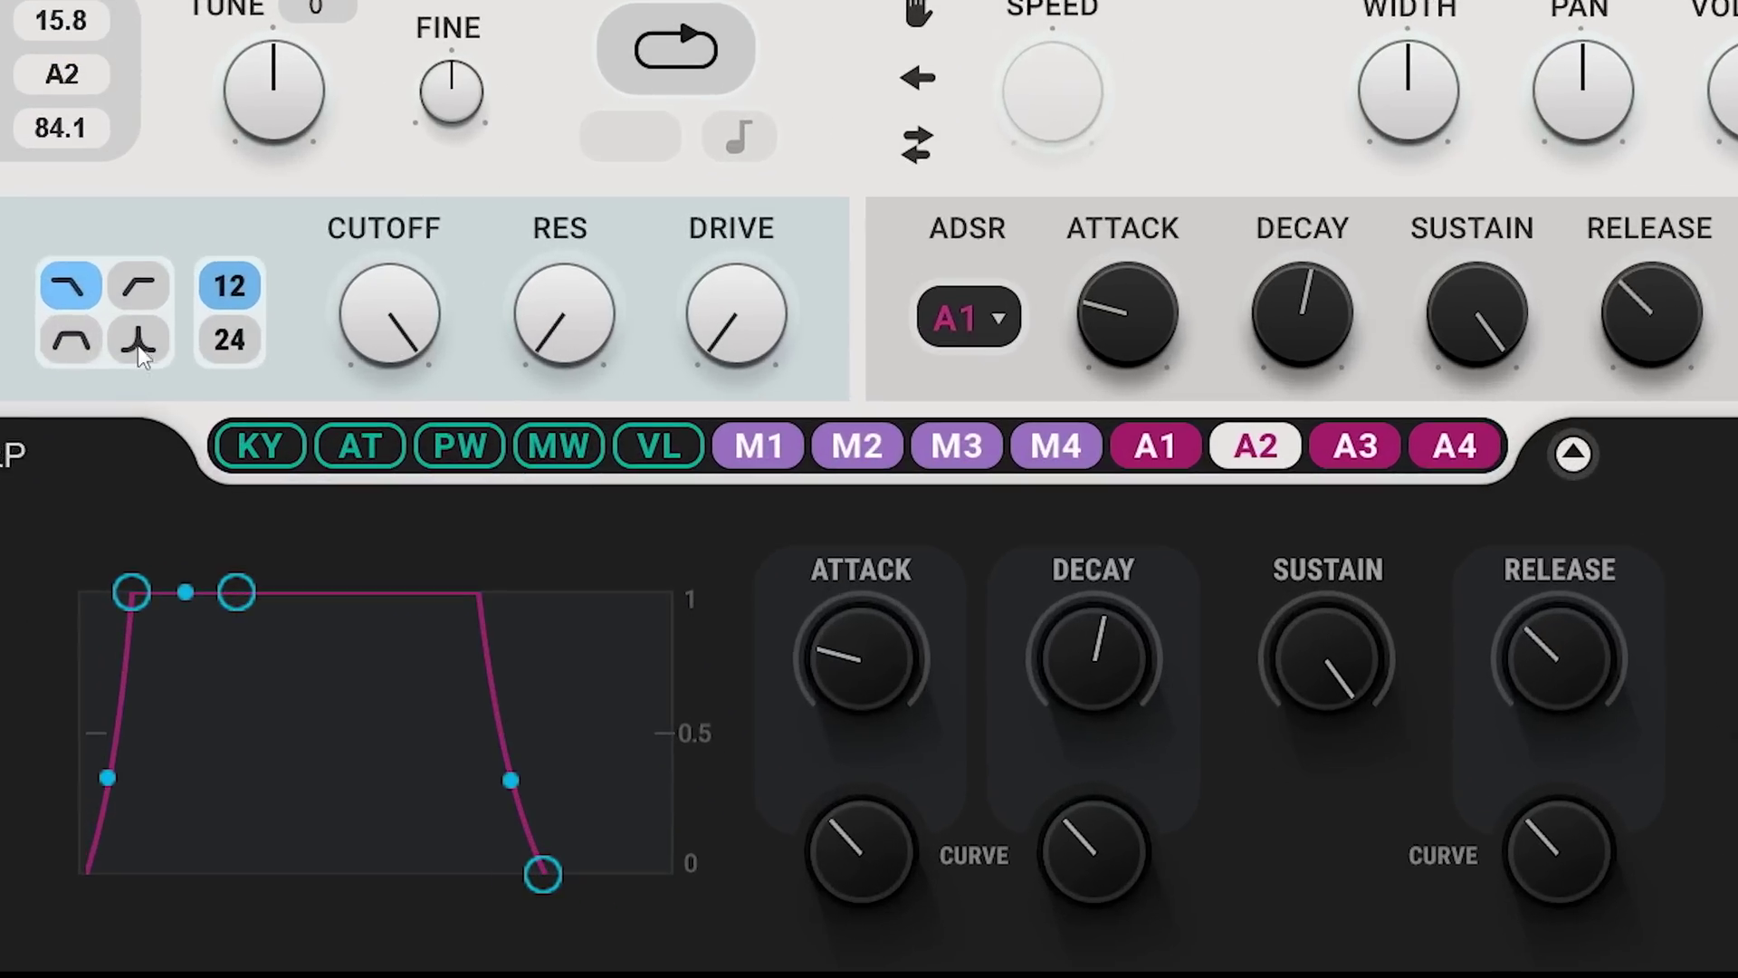
left_click(435, 623)
left_click_drag(640, 585, 640, 625)
left_click_drag(558, 317, 557, 305)
Route envelope A2 to filter cutoff and resonance, and A3 to drive.
mouse_move(736, 314)
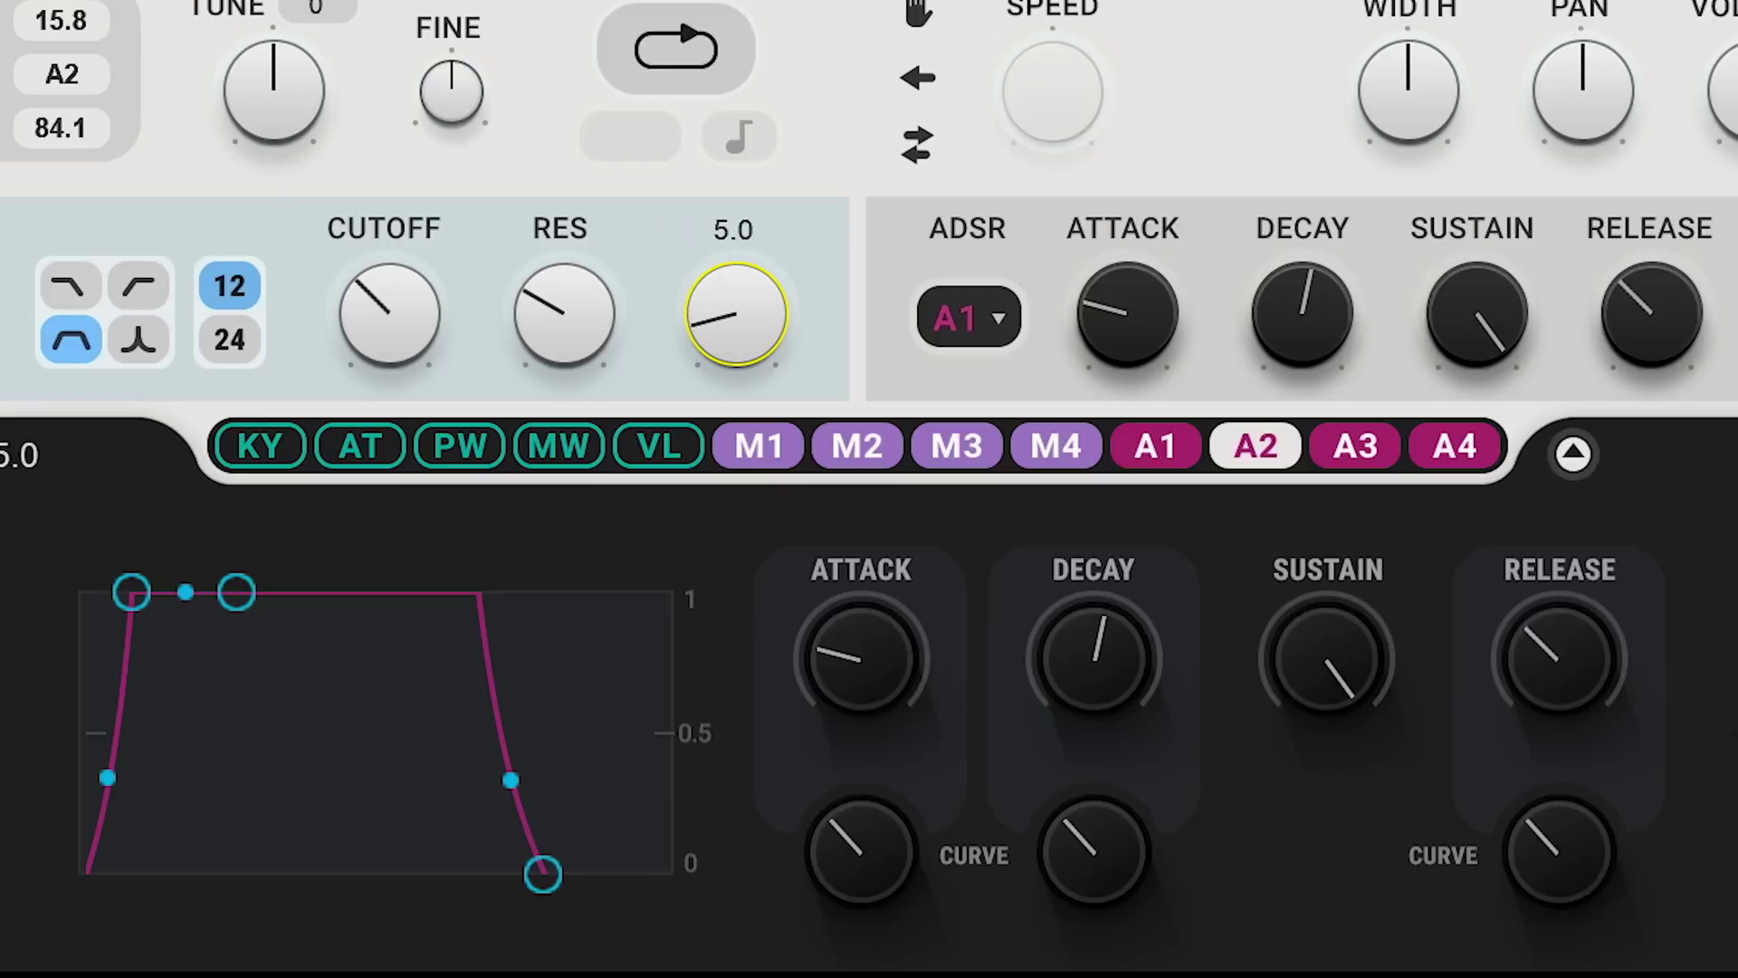
left_click_drag(1254, 445, 562, 317)
left_click_drag(1356, 446, 736, 349)
mouse_move(686, 394)
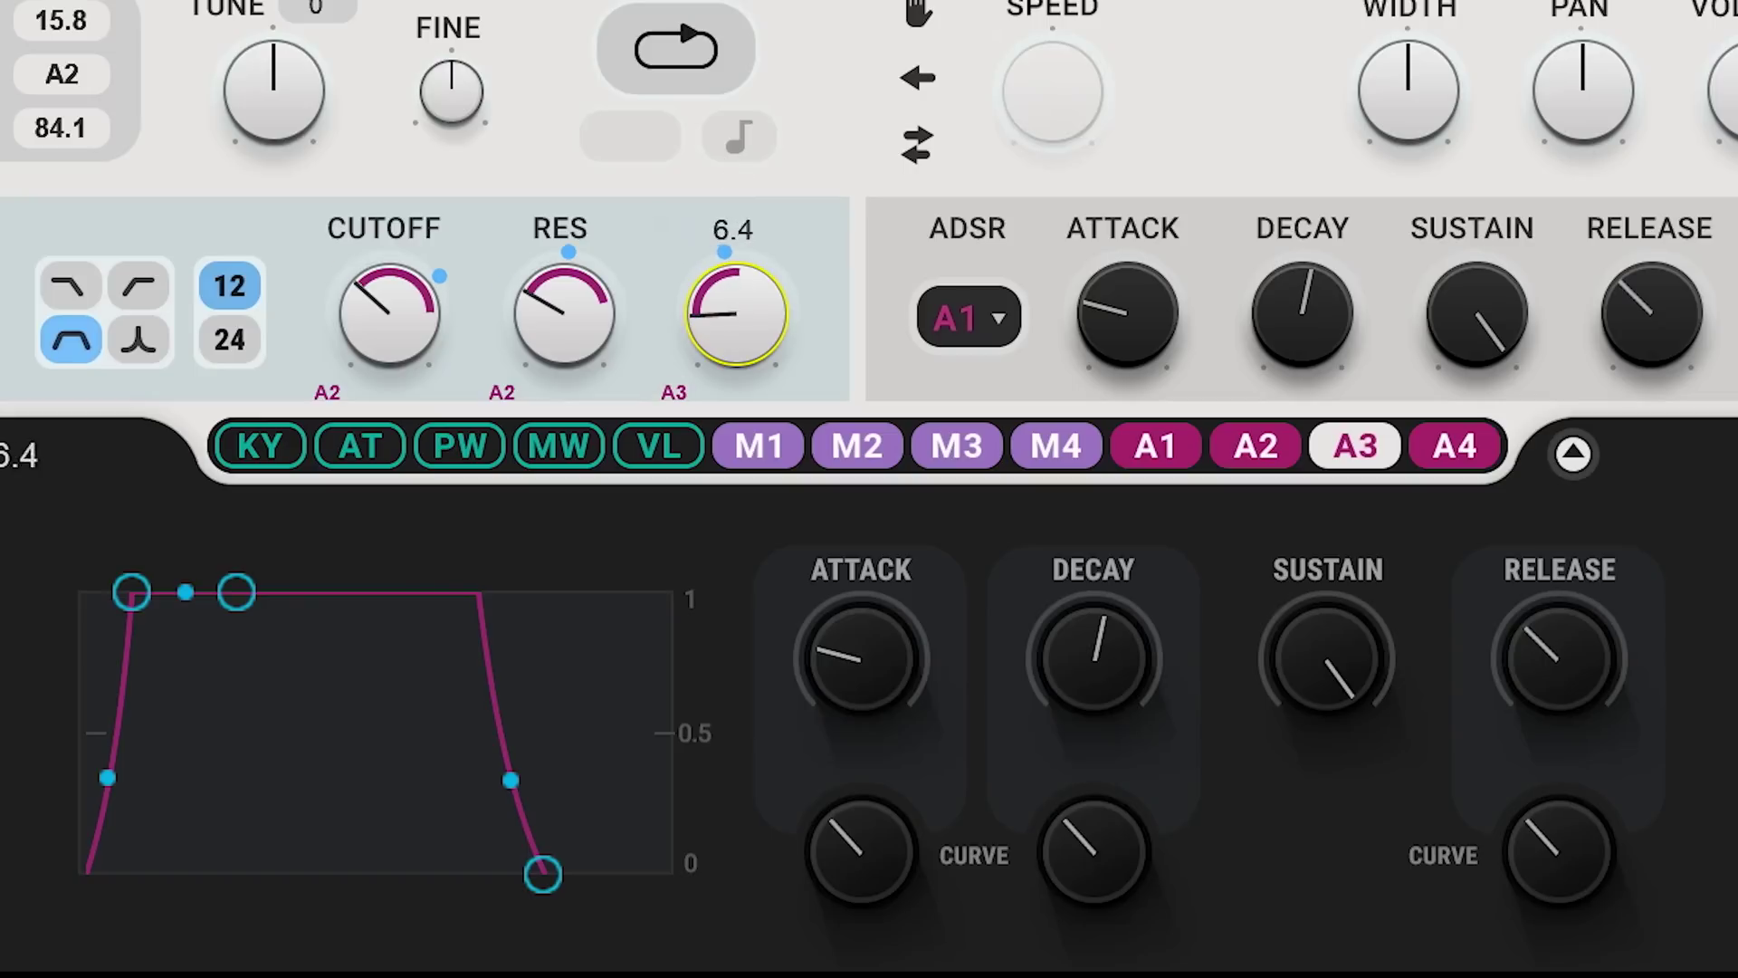
Lengthen the envelope attack, route the M1 LFO to cutoff, and raise its smoothing.
left_click_drag(150, 593, 214, 592)
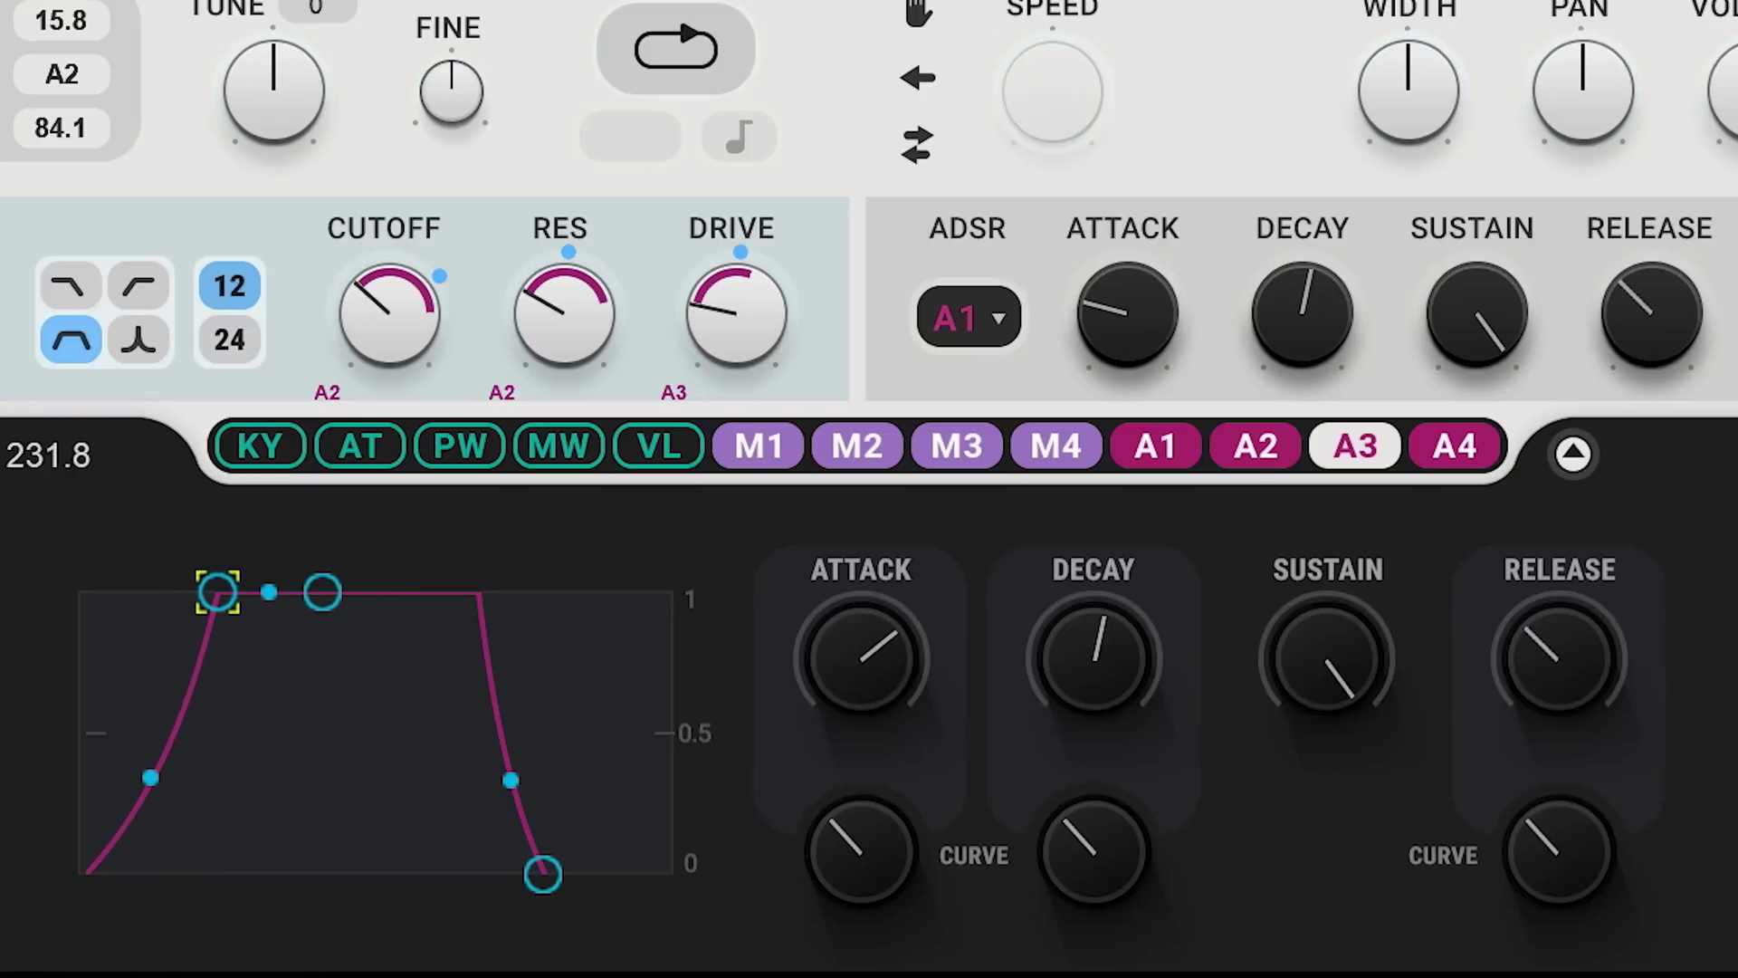
left_click_drag(825, 697, 826, 693)
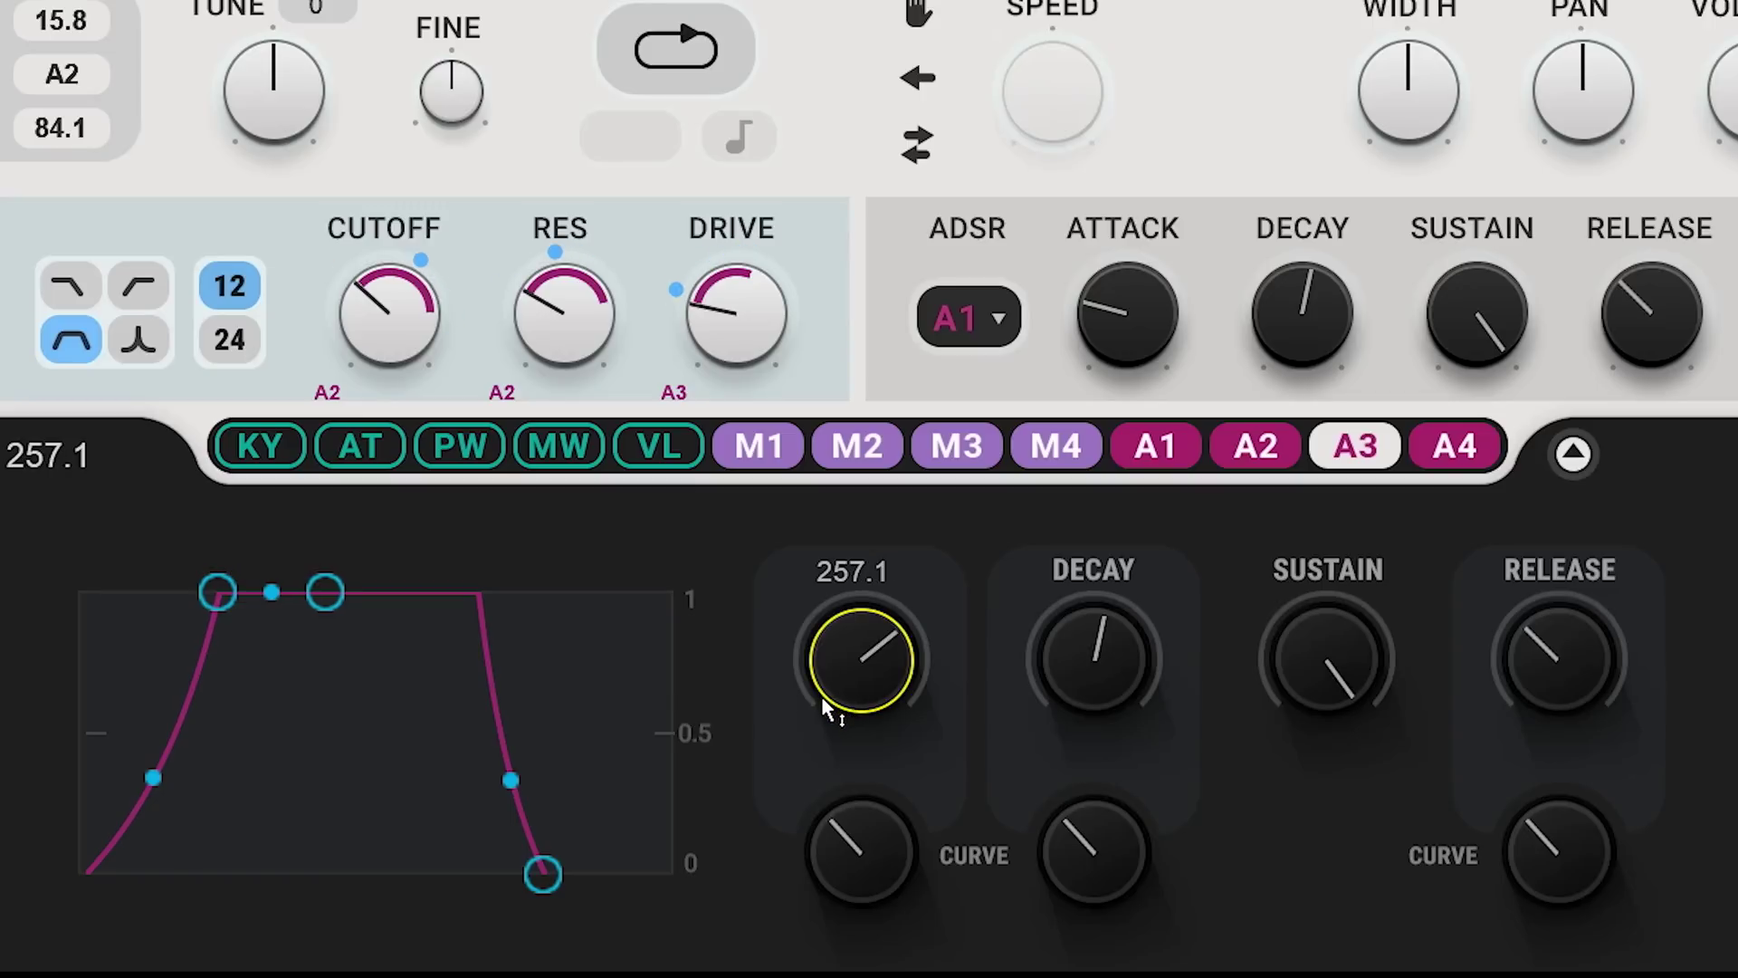
left_click_drag(759, 445, 395, 316)
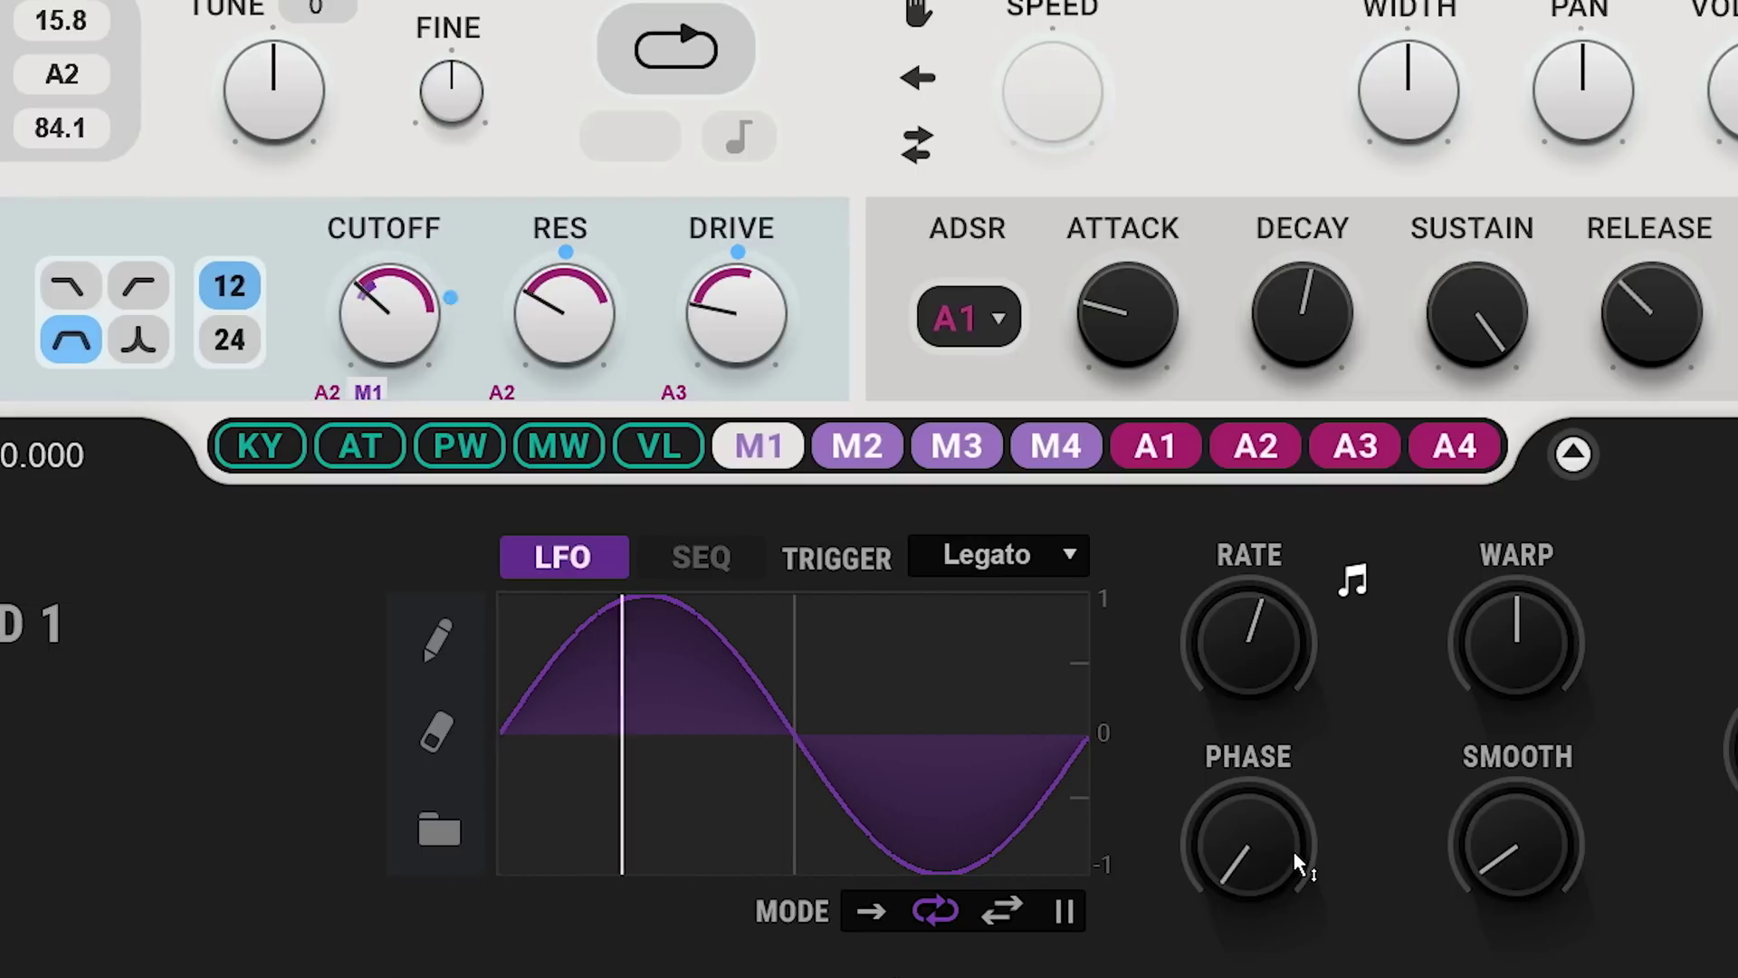
left_click_drag(1498, 860, 1498, 778)
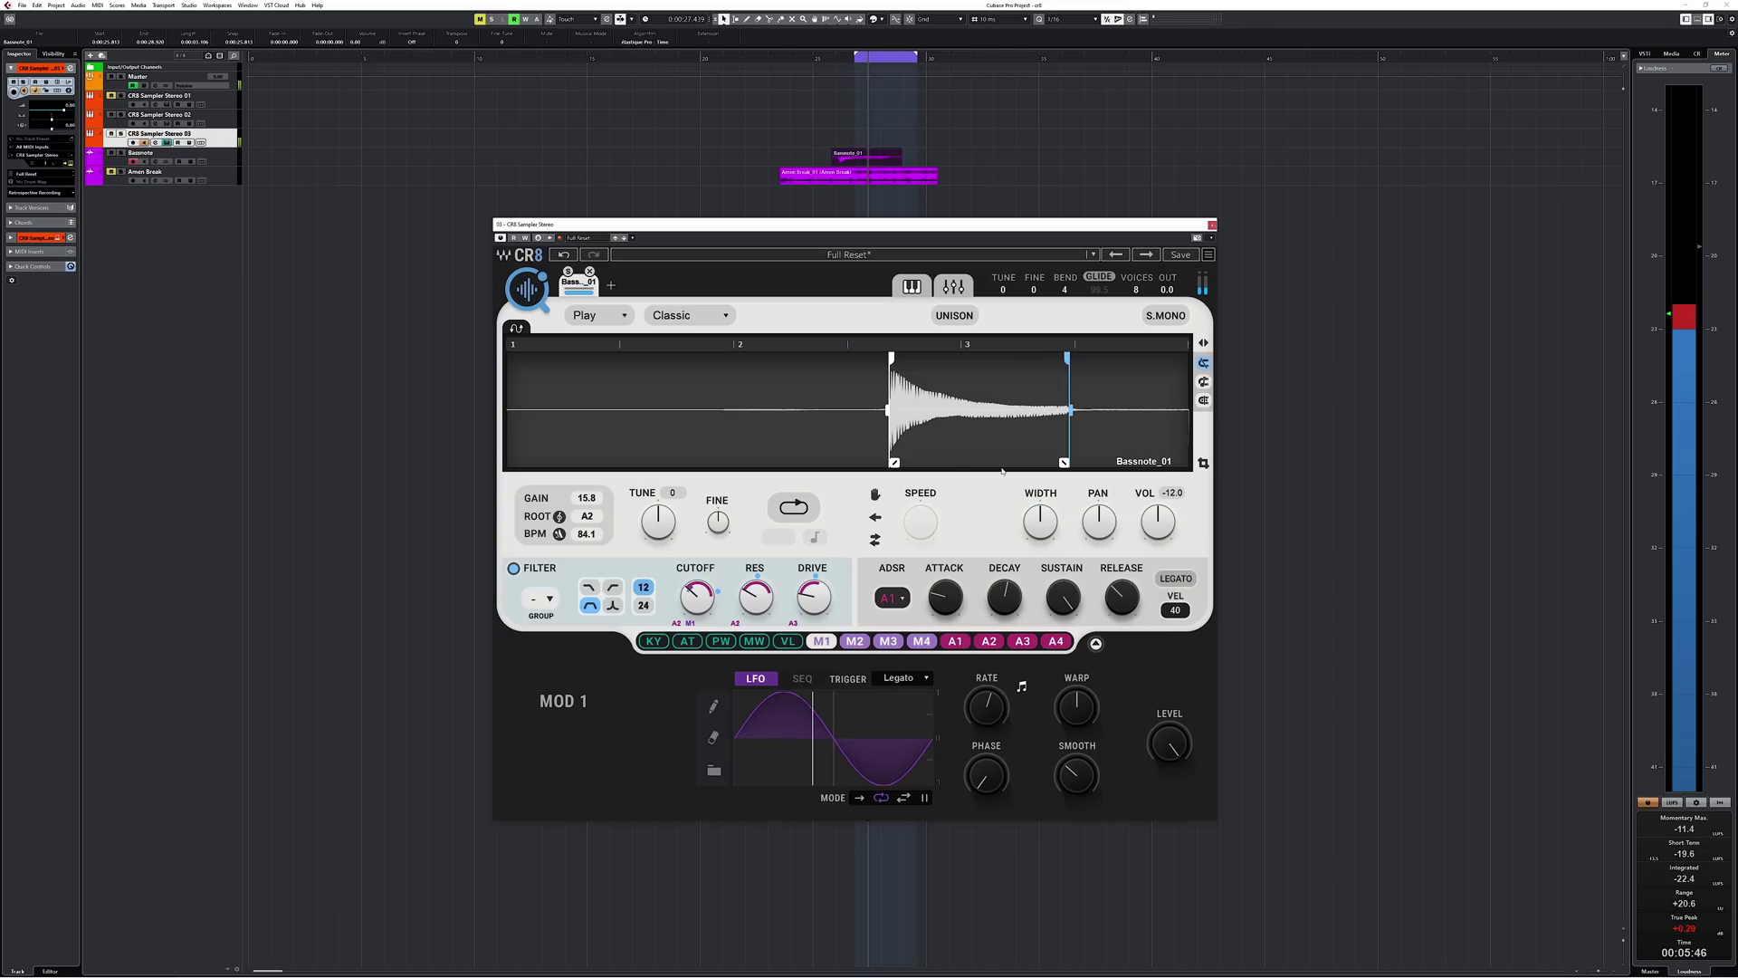
Switch on looping for Bassnote_01, spanning the trimmed note at a 1/2D+ length.
left_click(794, 508)
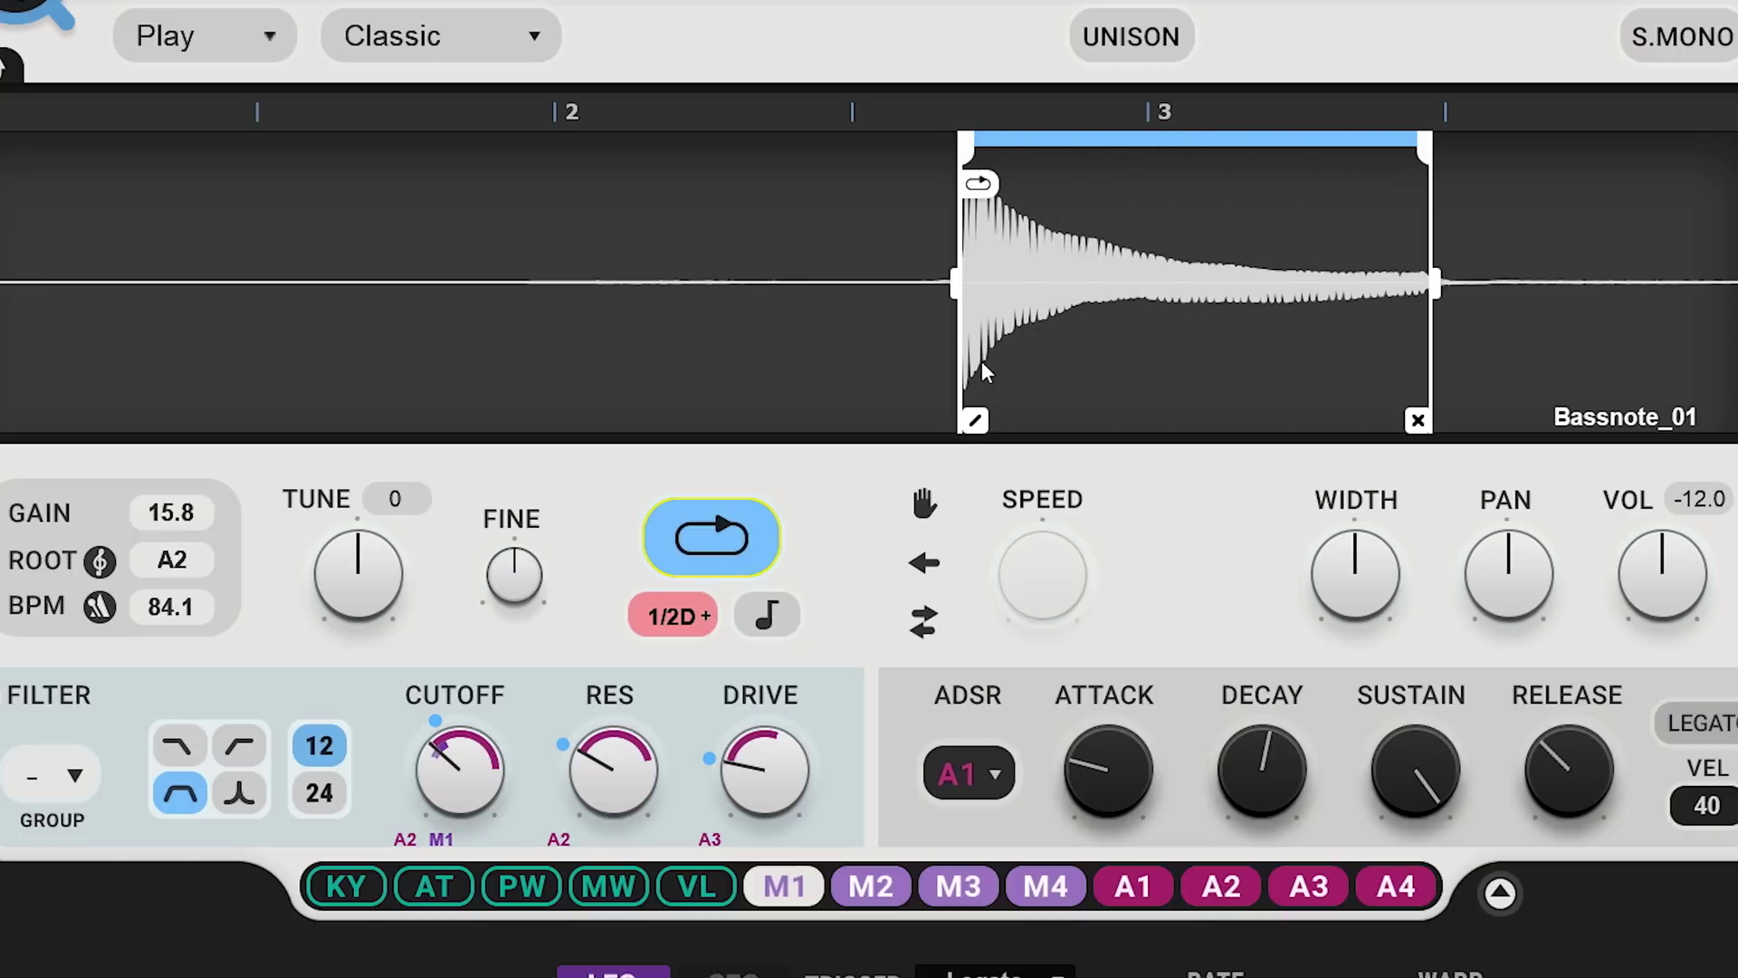
Add a fade-in and cross-fade to the bass loop, and move its start later into the note.
left_click_drag(977, 420, 1091, 420)
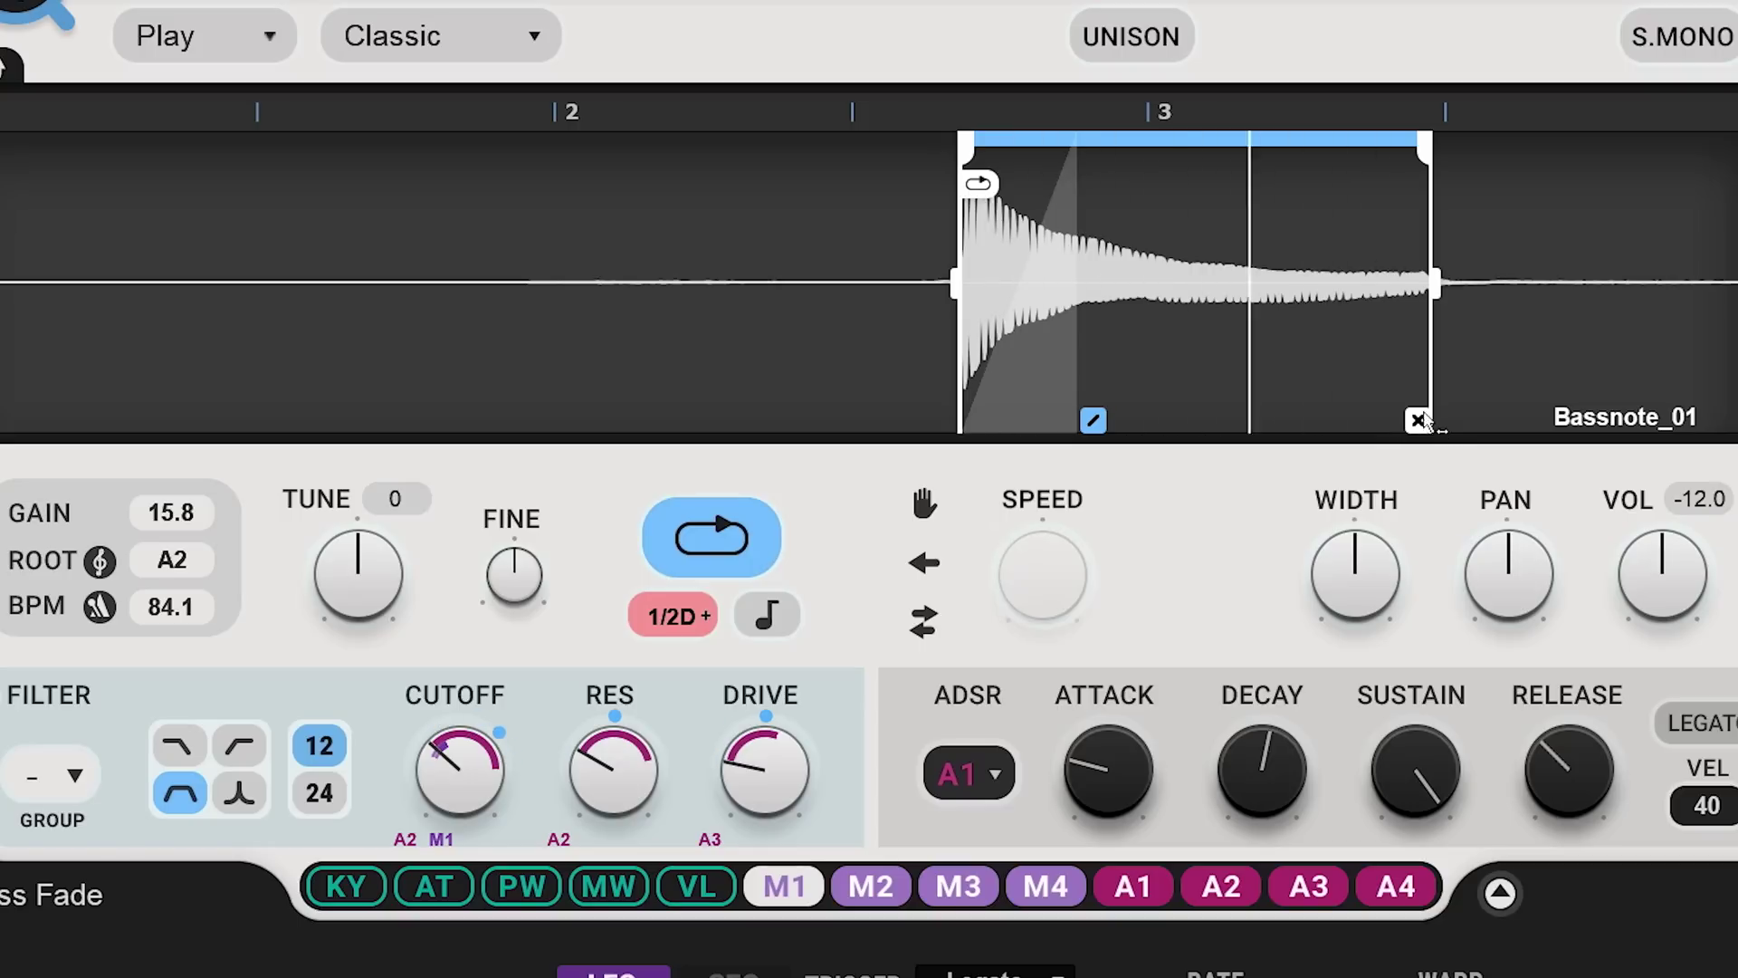
left_click_drag(1418, 419, 1281, 419)
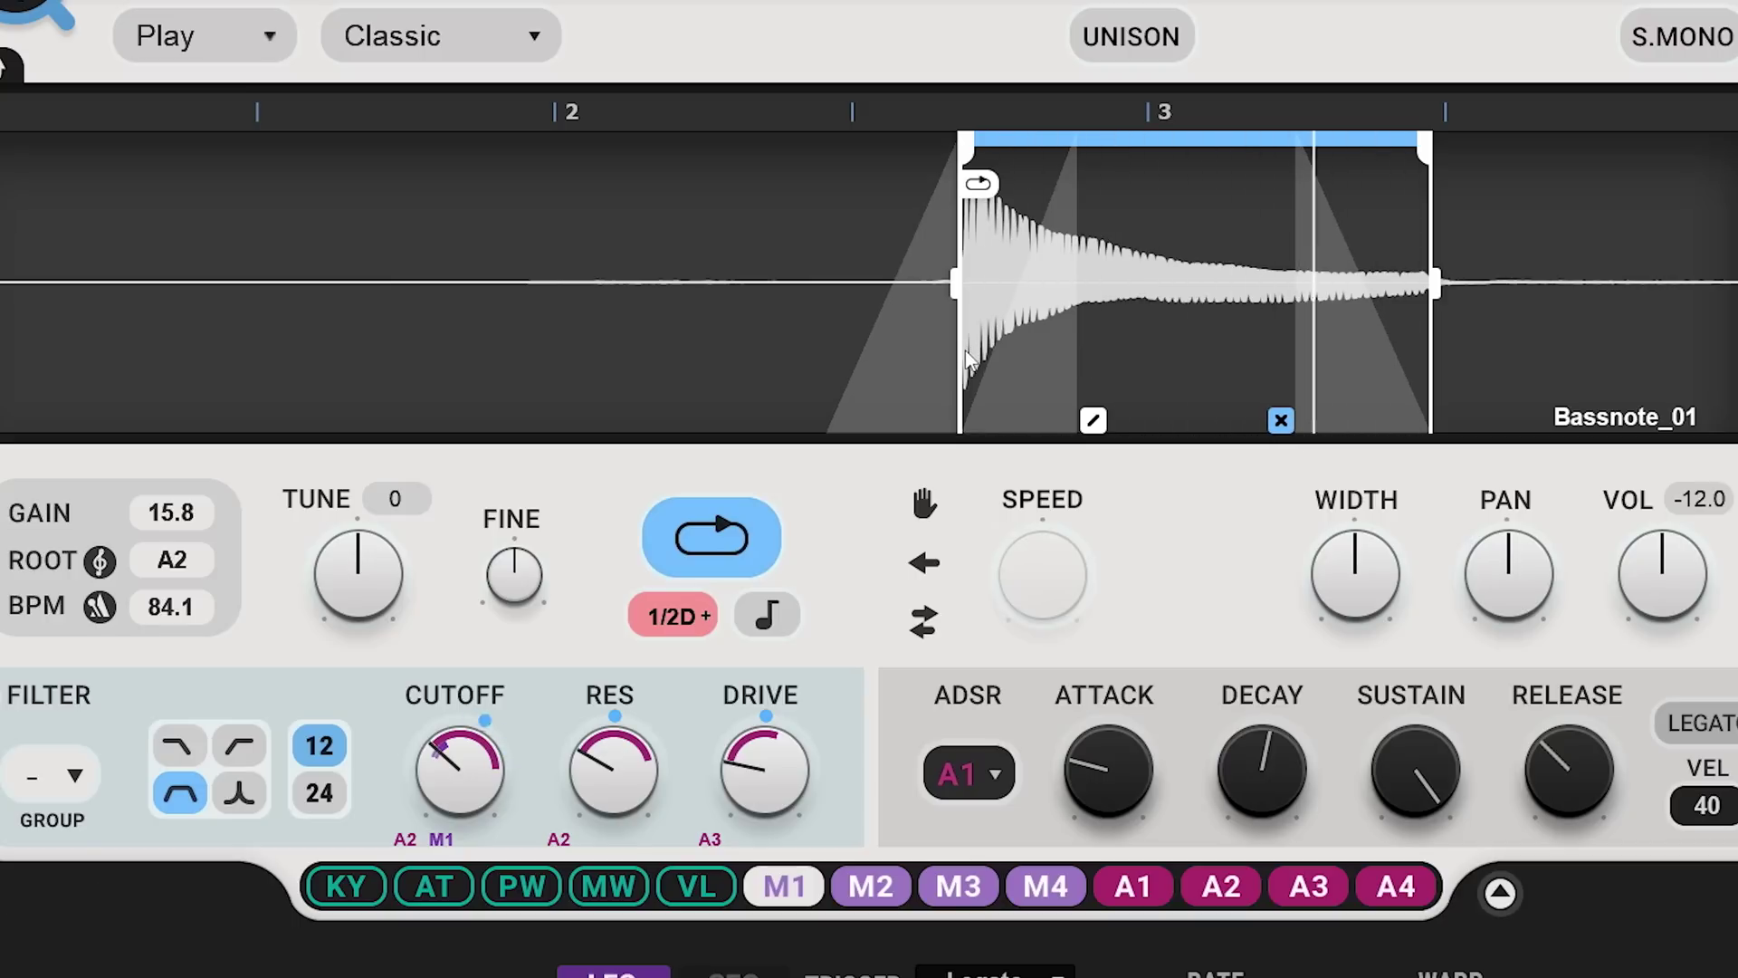
left_click_drag(965, 356, 1126, 360)
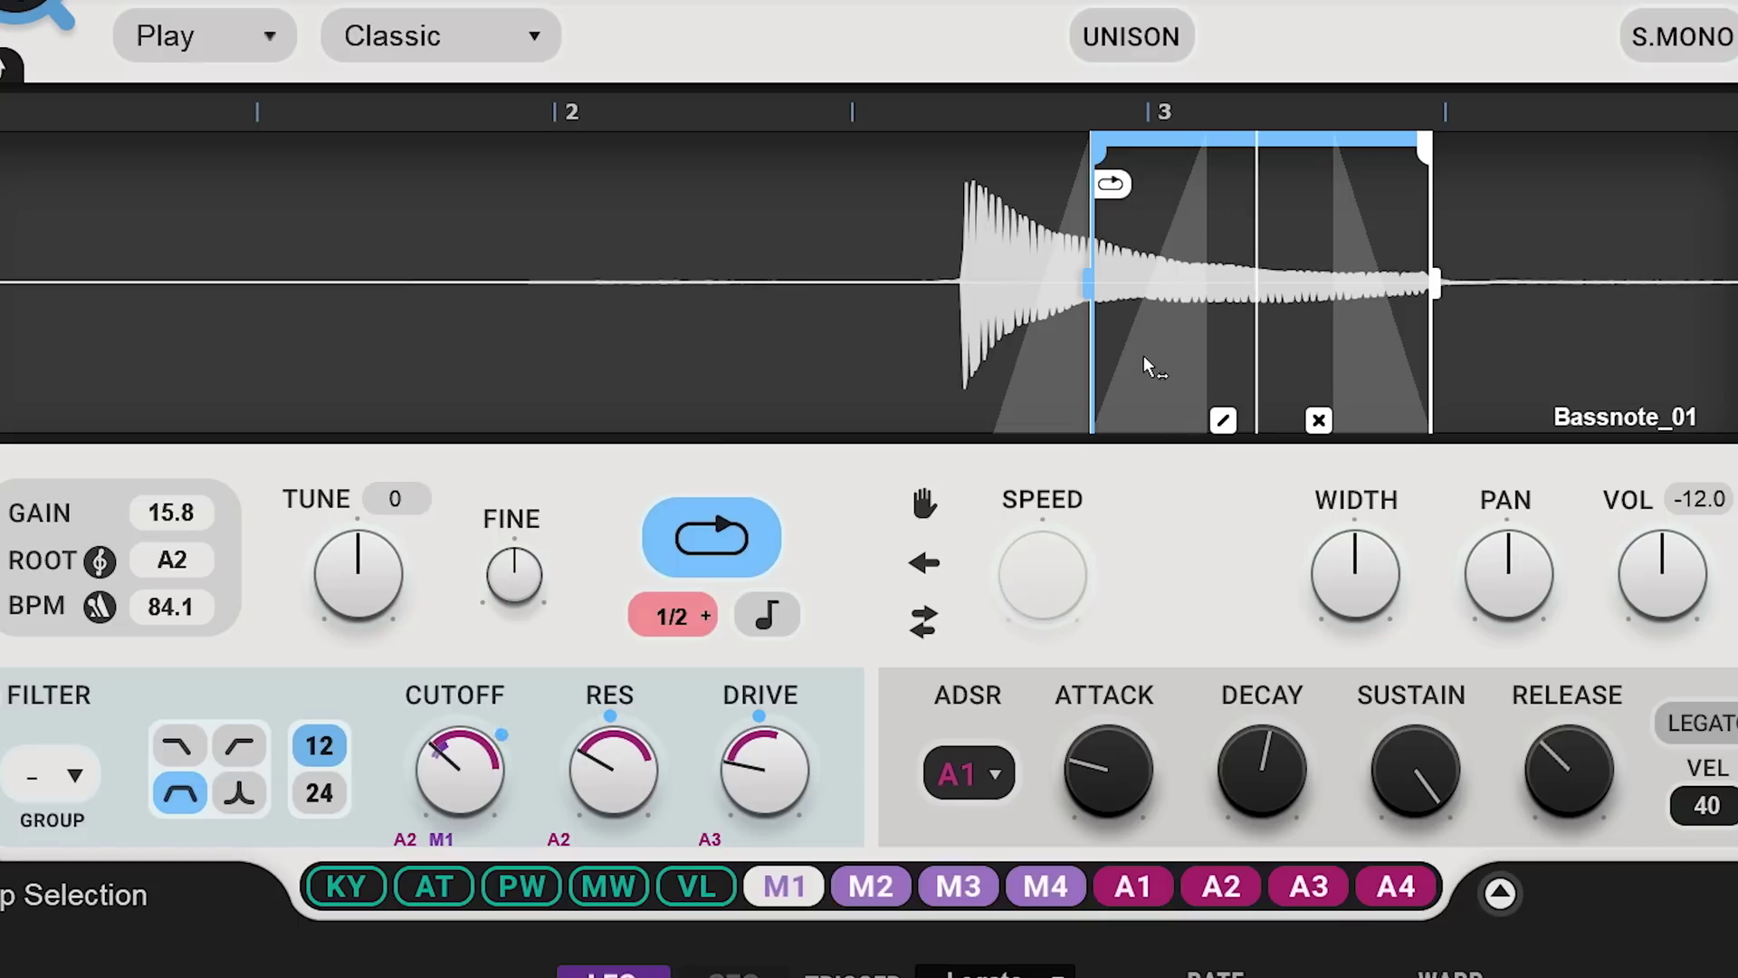
left_click_drag(1146, 368, 1070, 396)
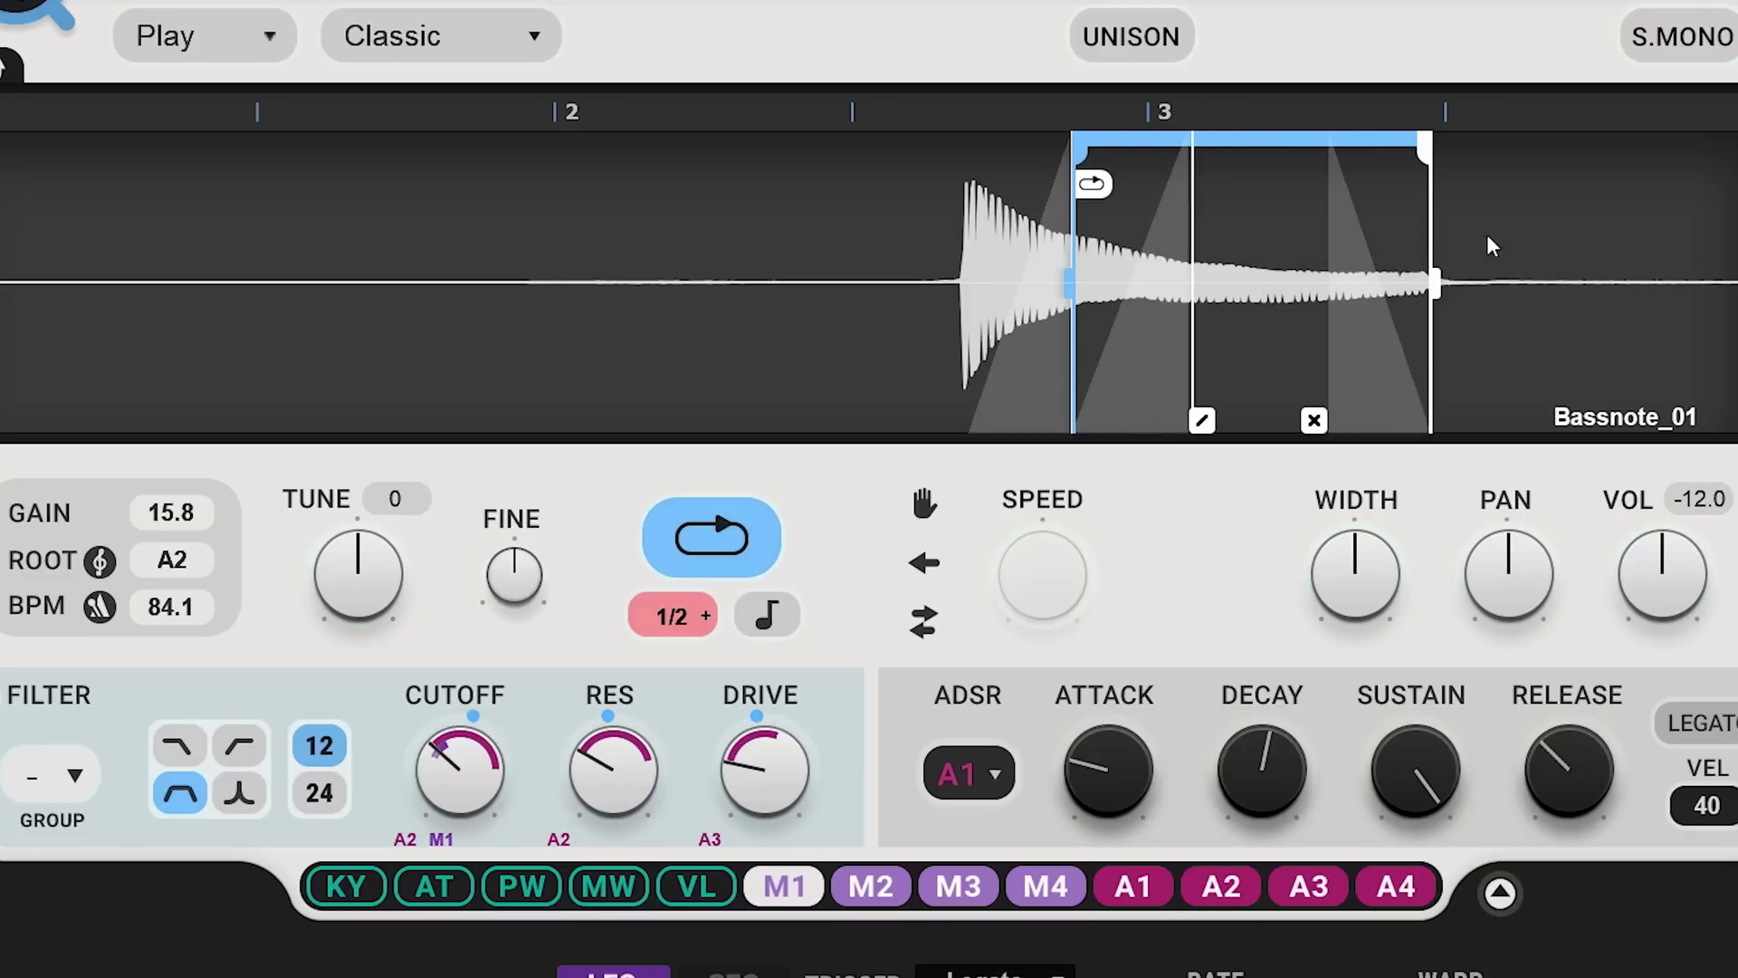
Enable unison, shorten the loop by starting it later, and bring up the Amen Break sample.
left_click(1186, 54)
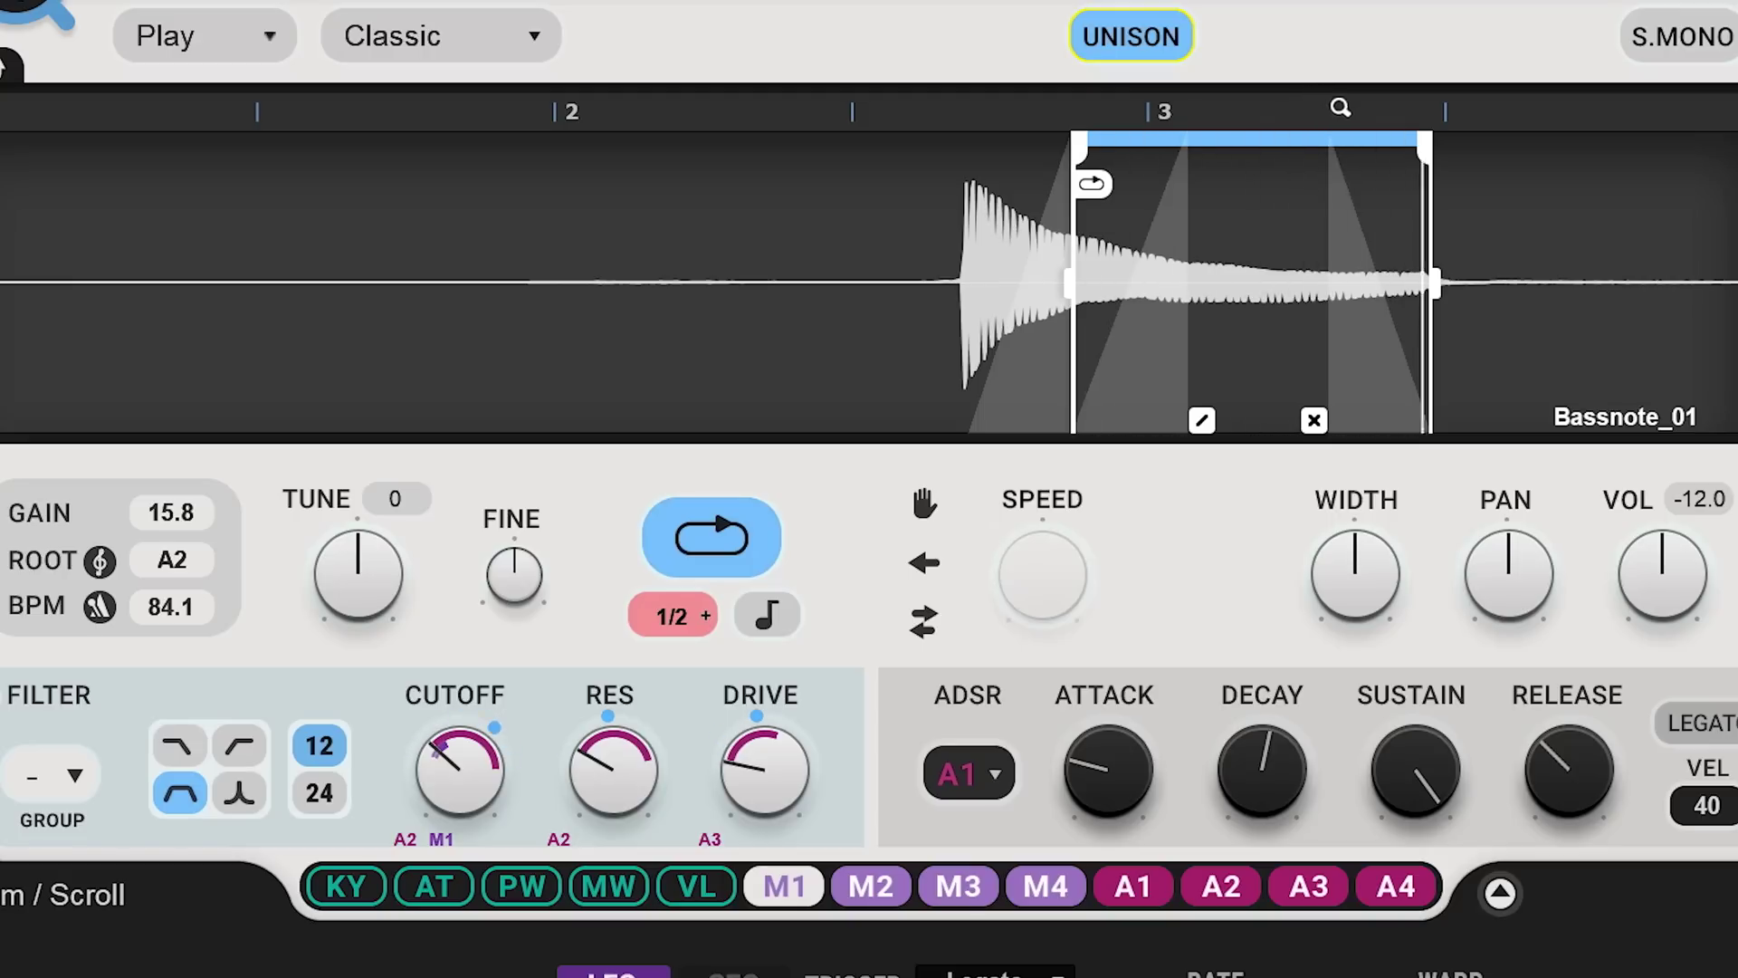
left_click_drag(1075, 388, 1130, 426)
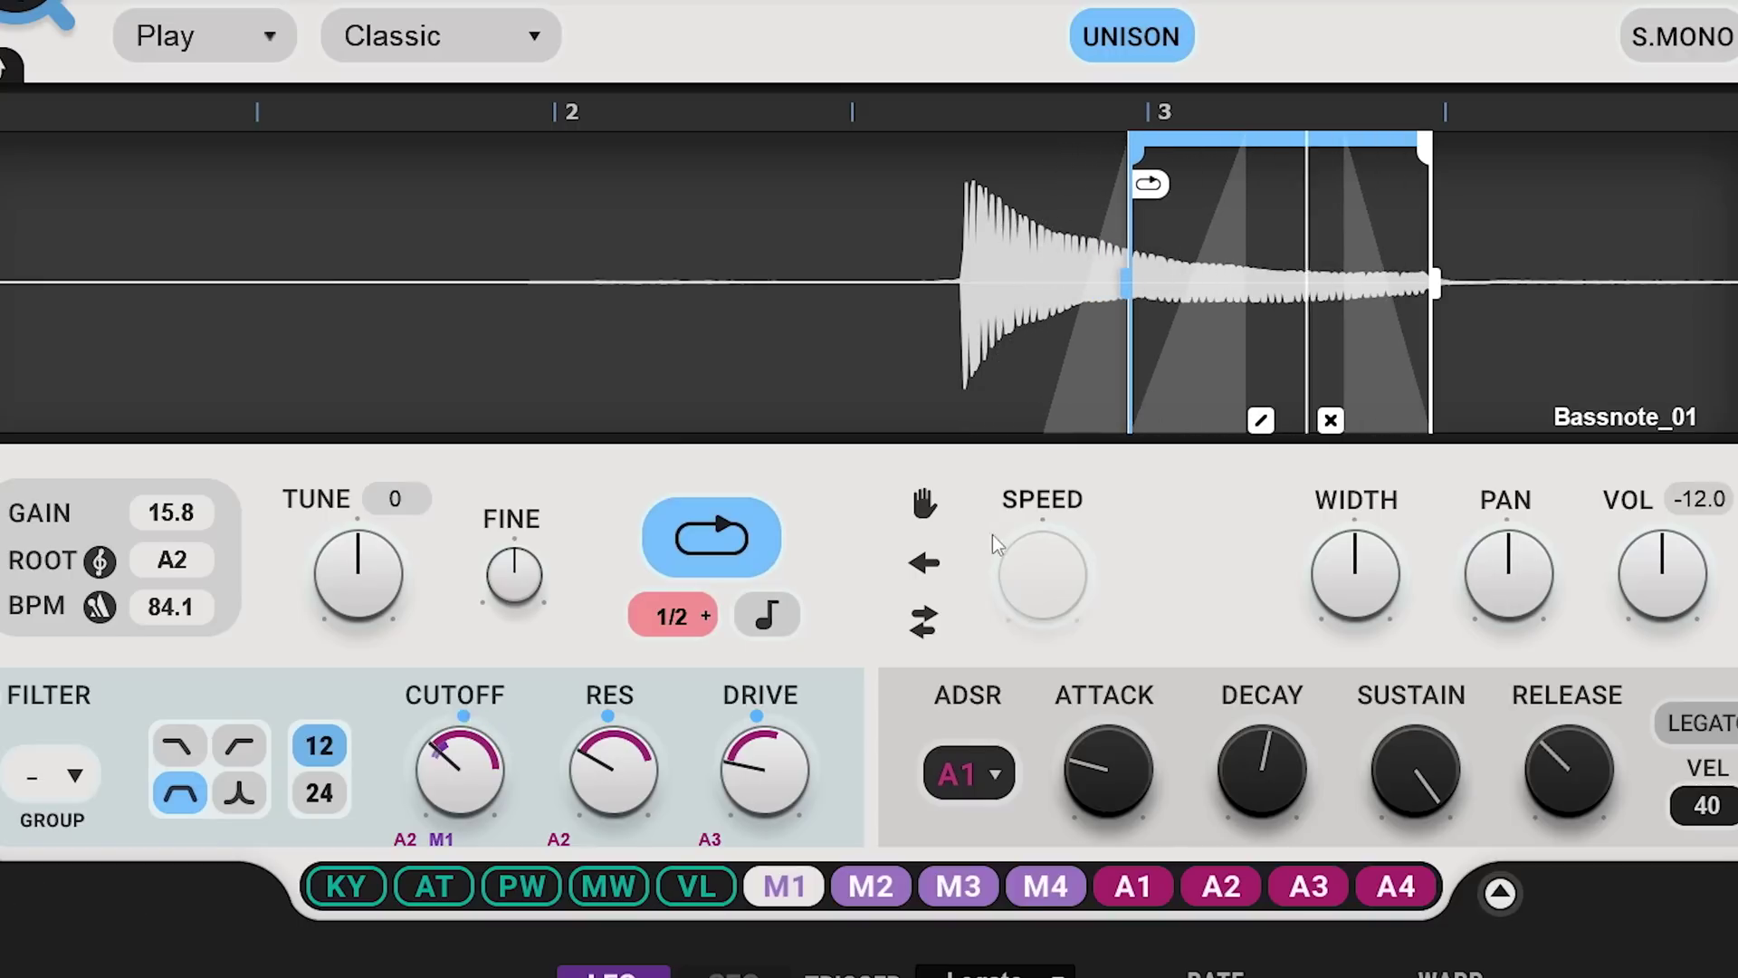
mouse_move(443, 865)
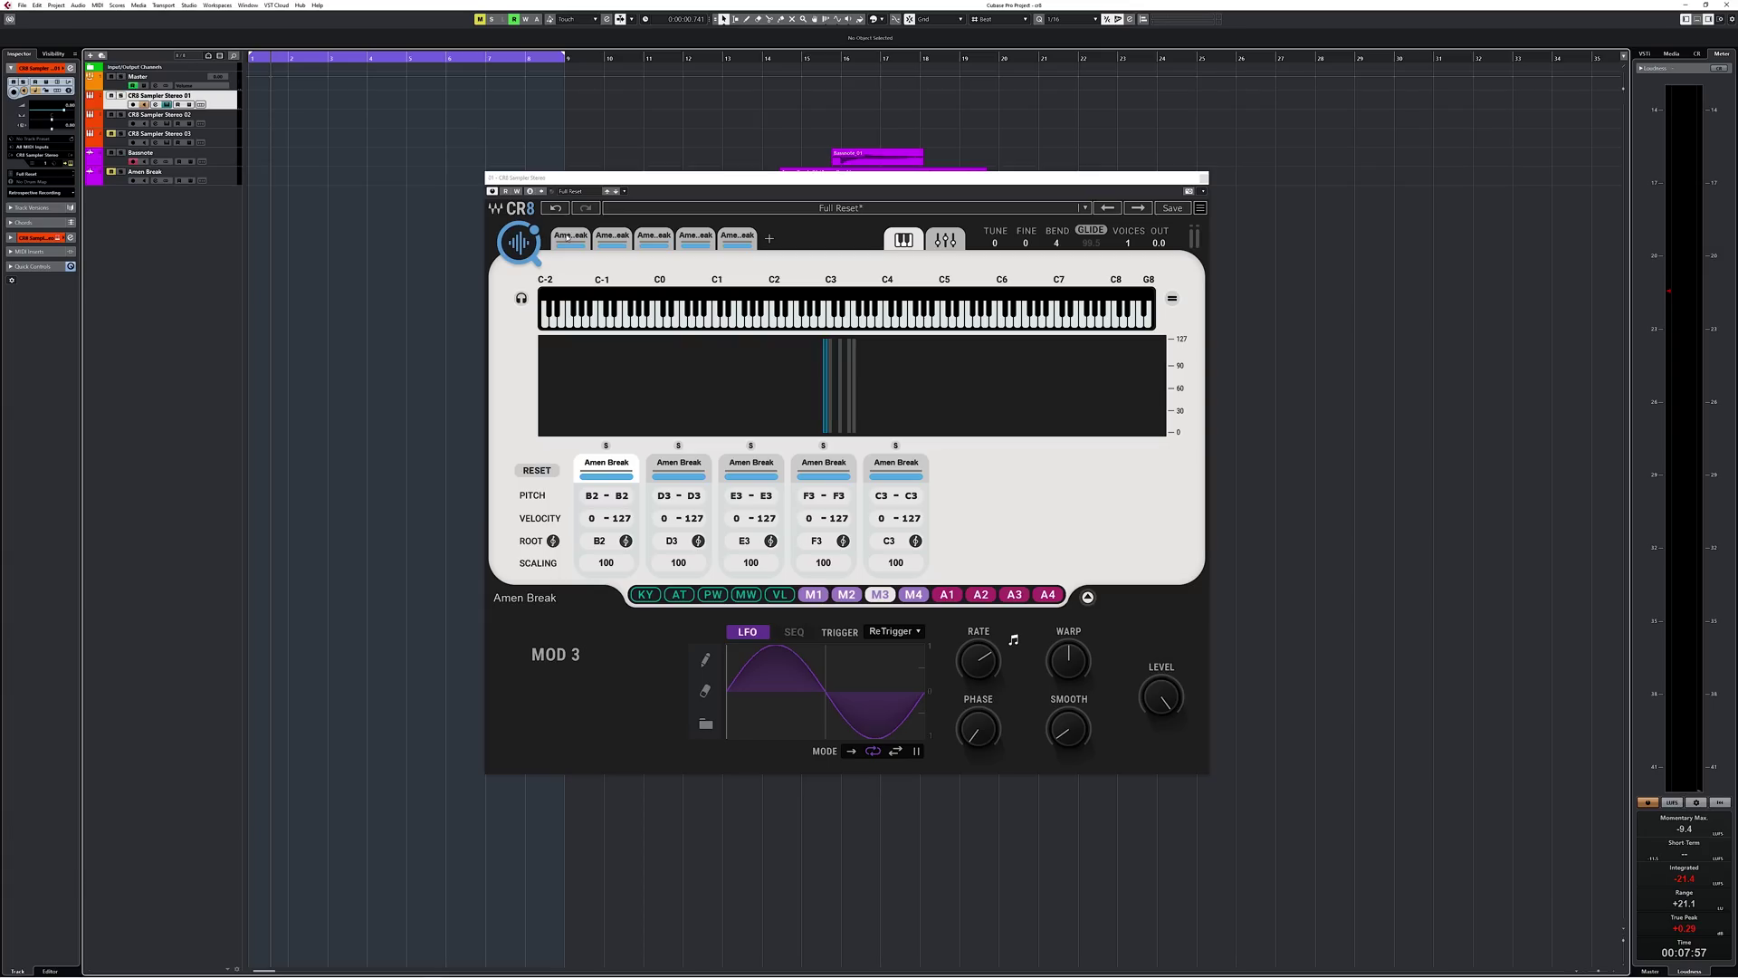
left_click(566, 239)
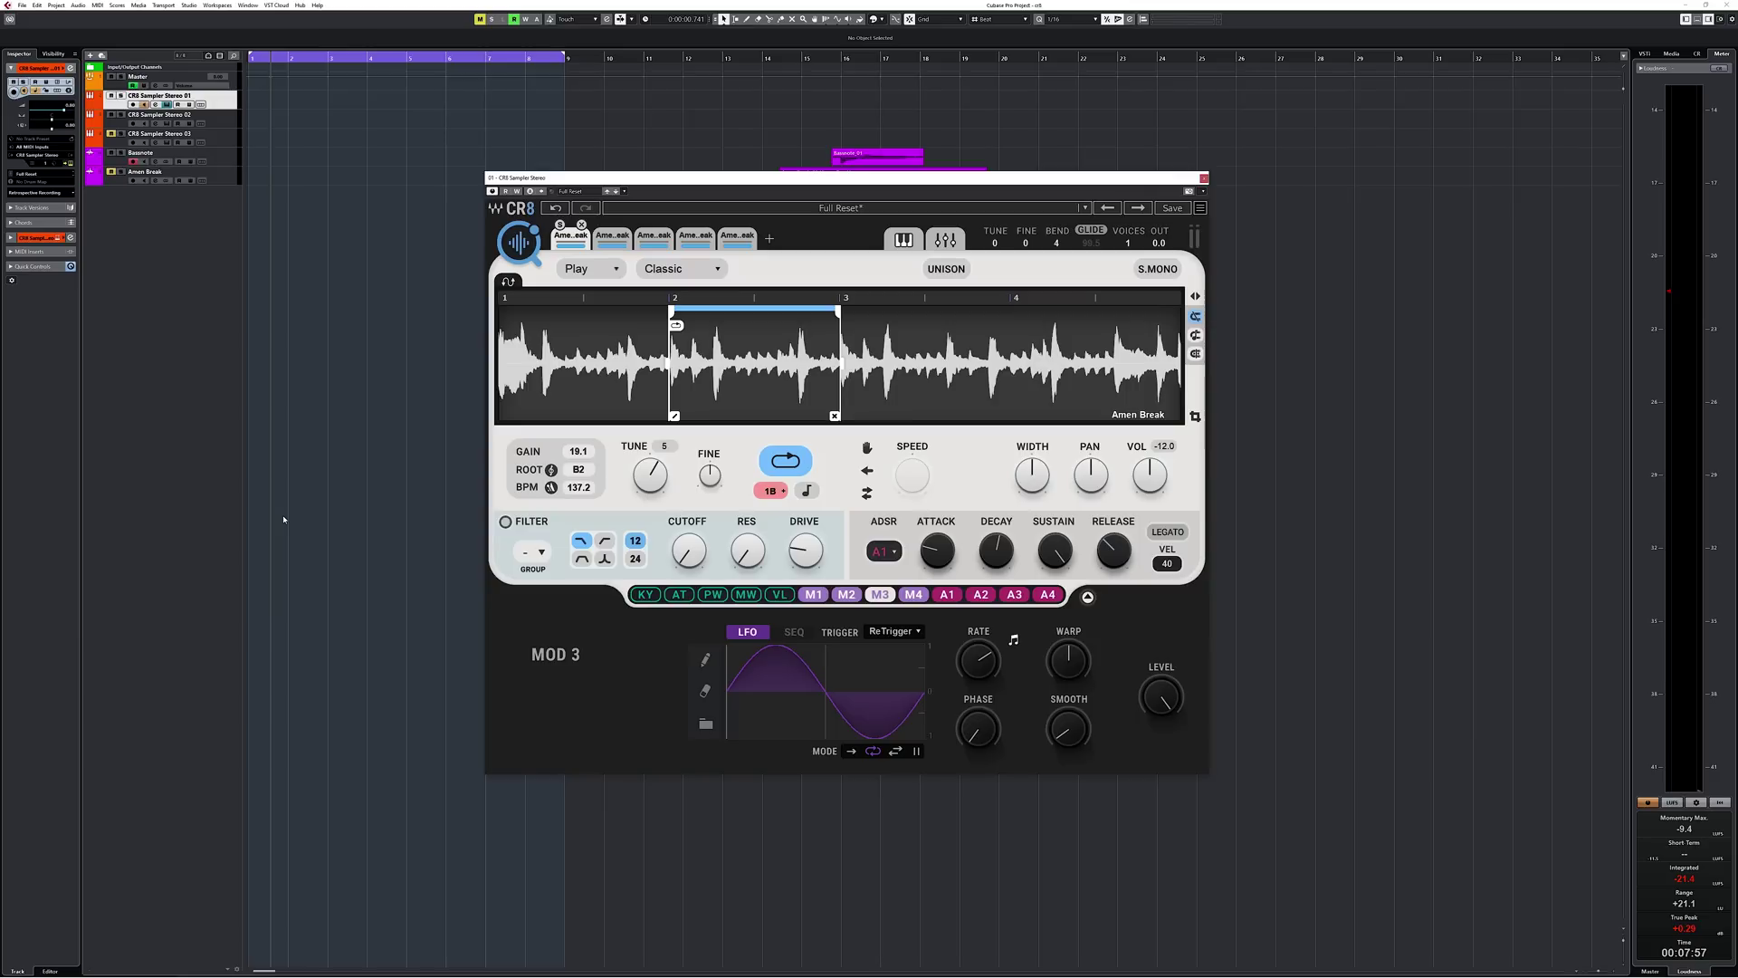
Add a sixth Amen Break zone with its root note set to G.
left_click(904, 240)
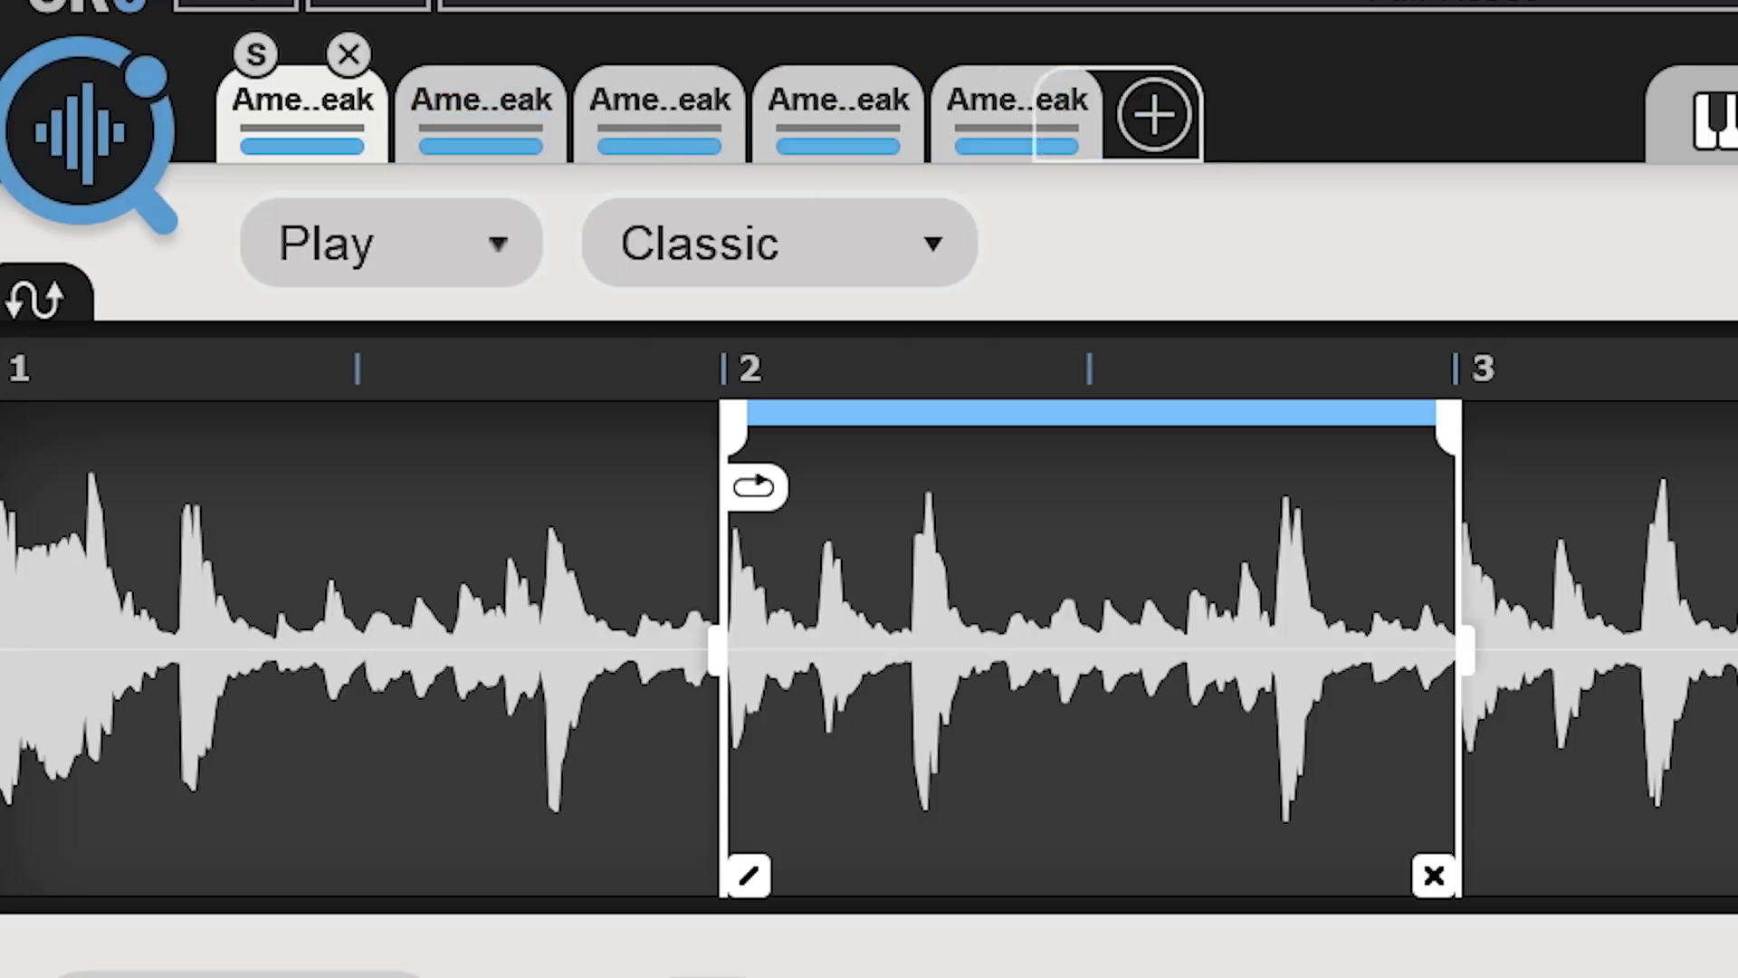
left_click(1154, 115)
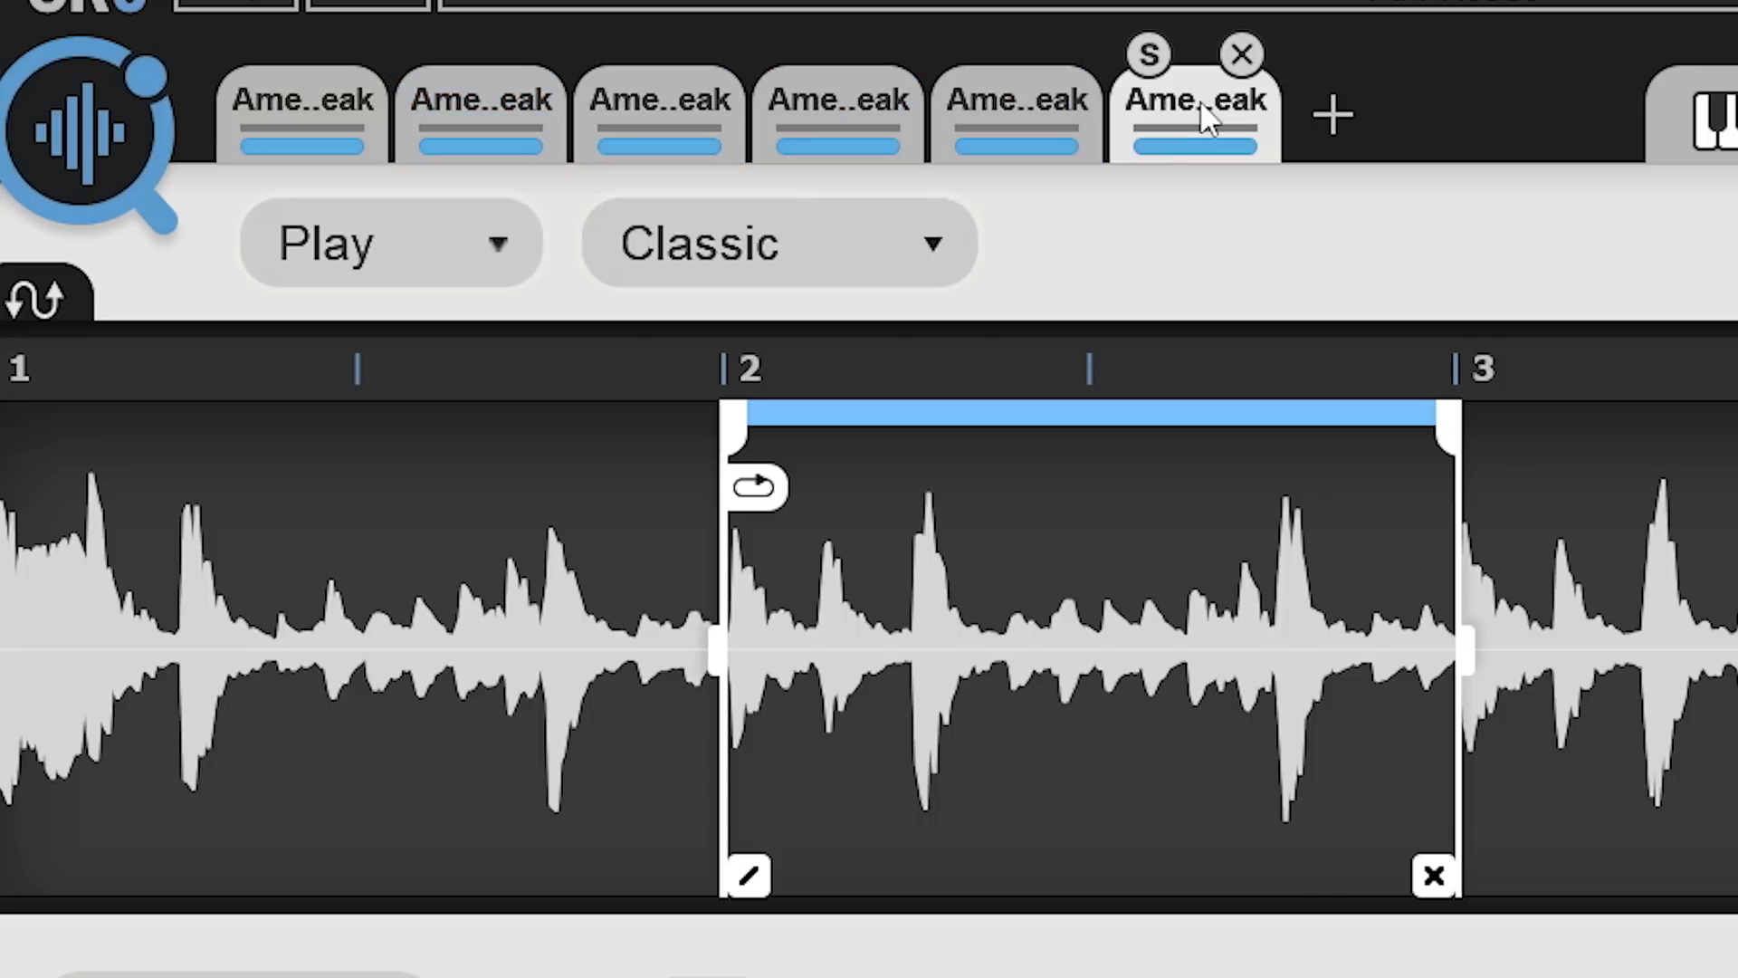
left_click(434, 459)
type("g")
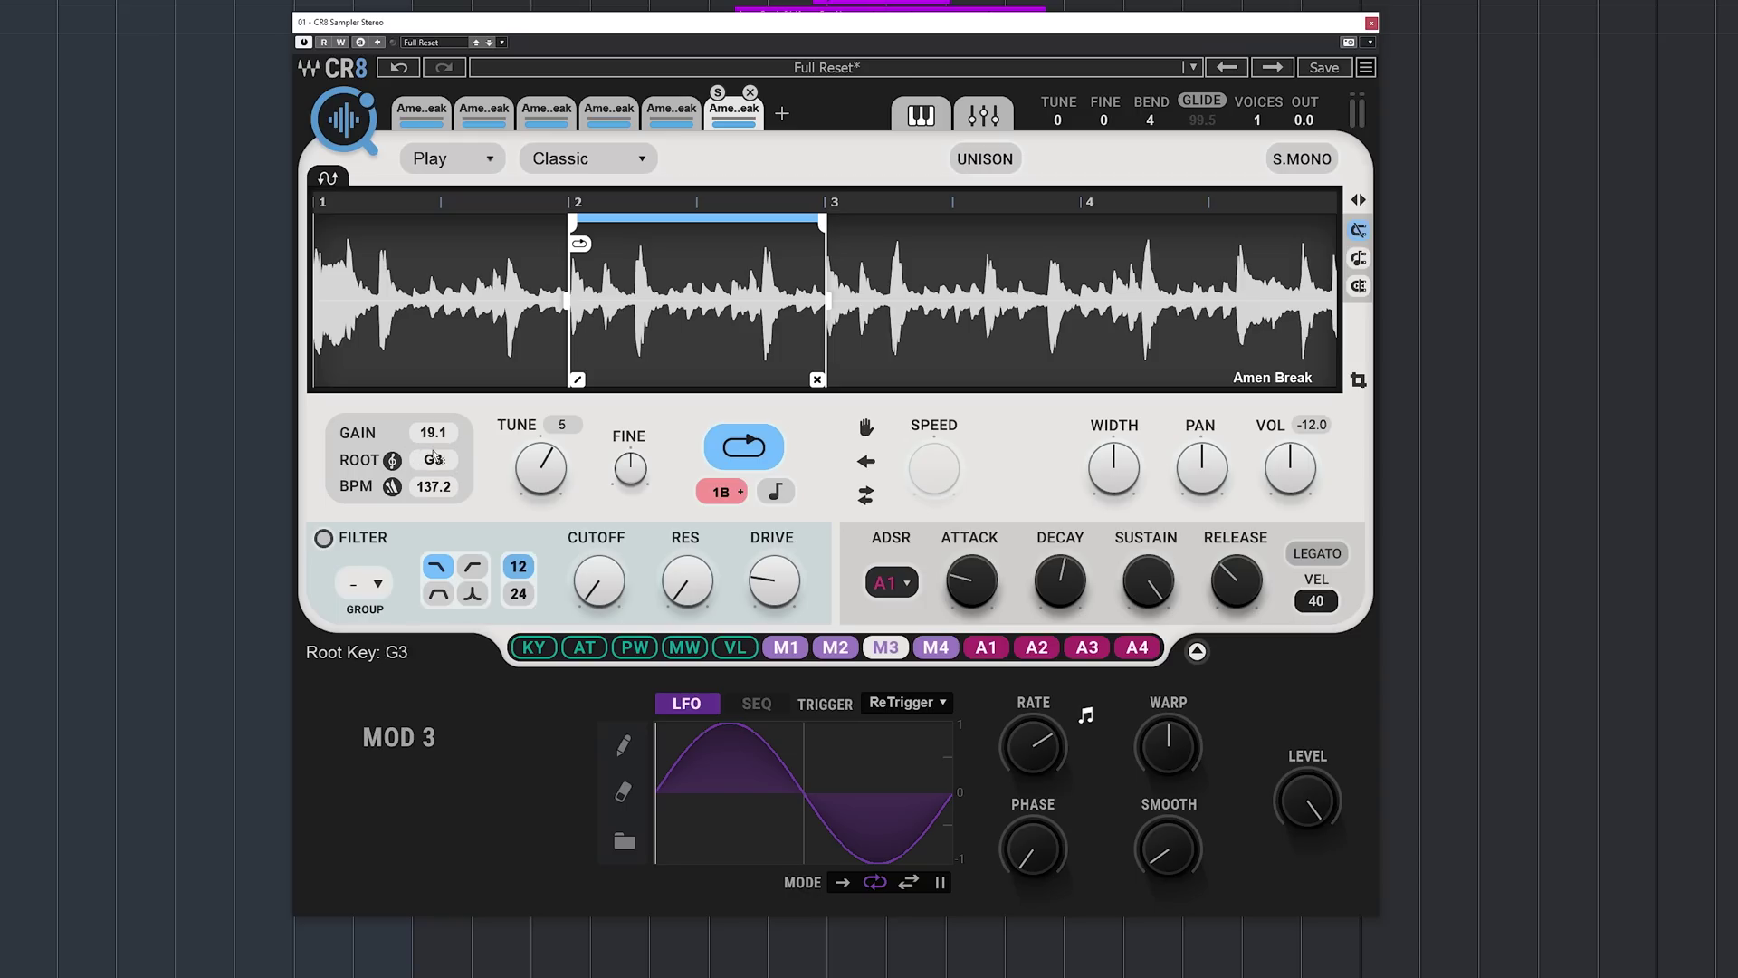
Map the sixth zone to the single key G3 and shift its loop later in the sample.
left_click(920, 113)
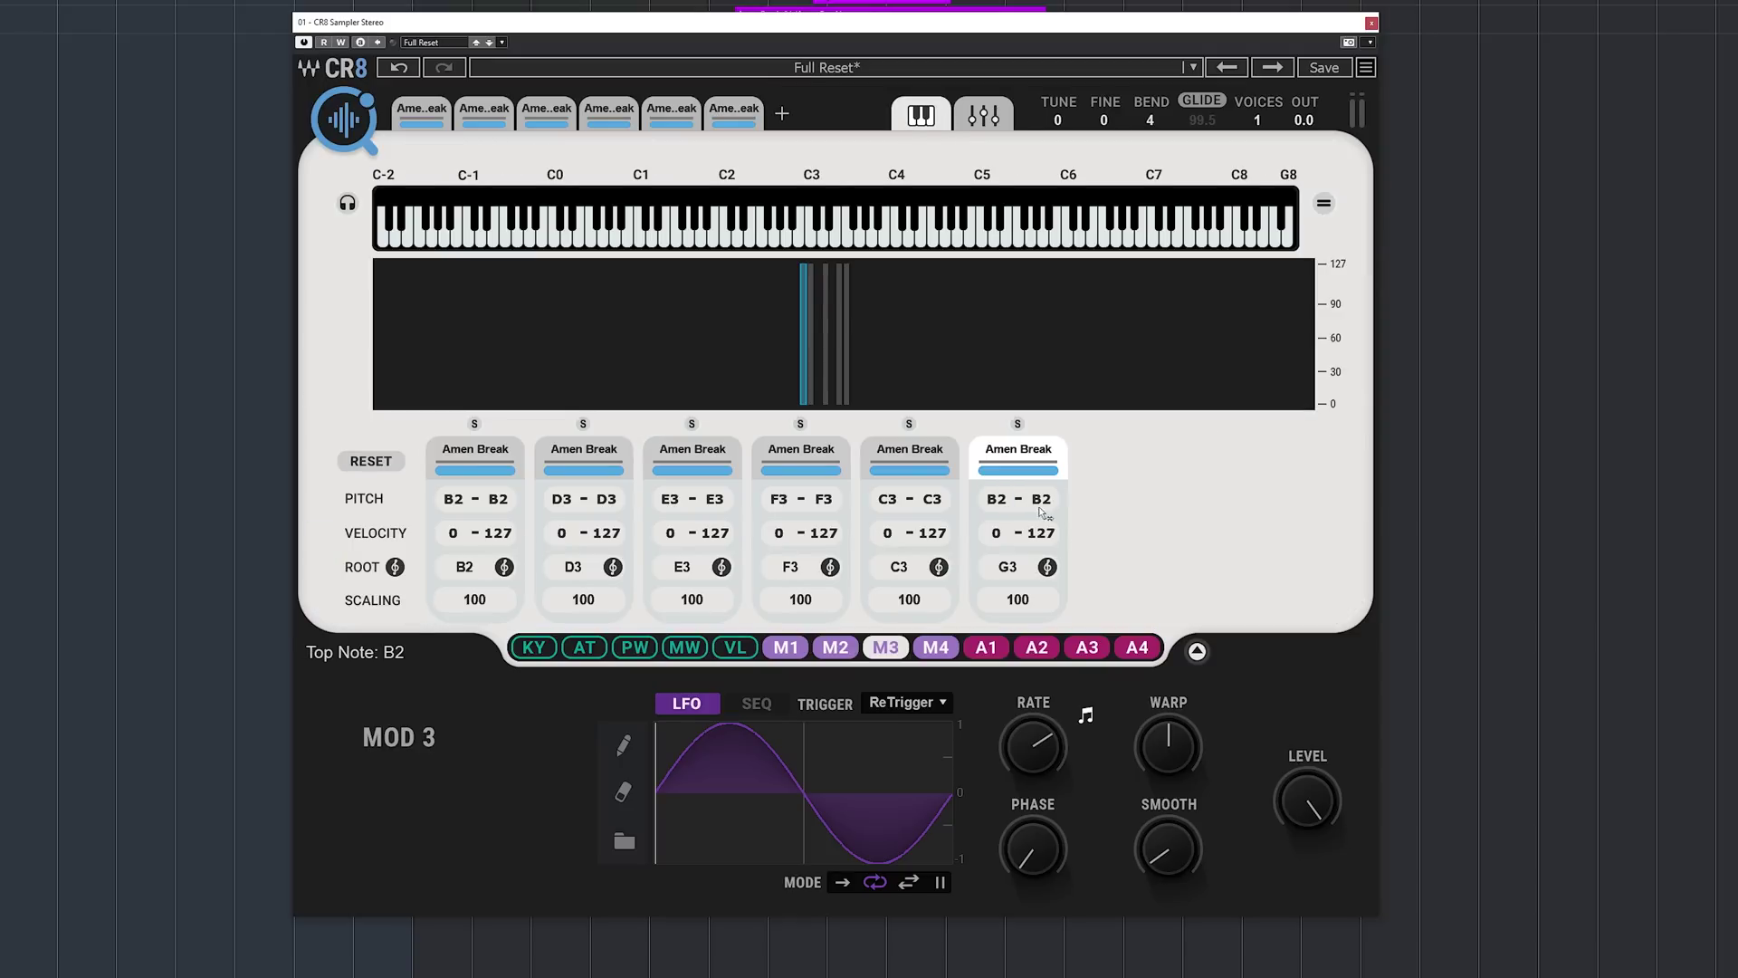
key("Return")
left_click(1007, 503)
type("g3")
key("Return")
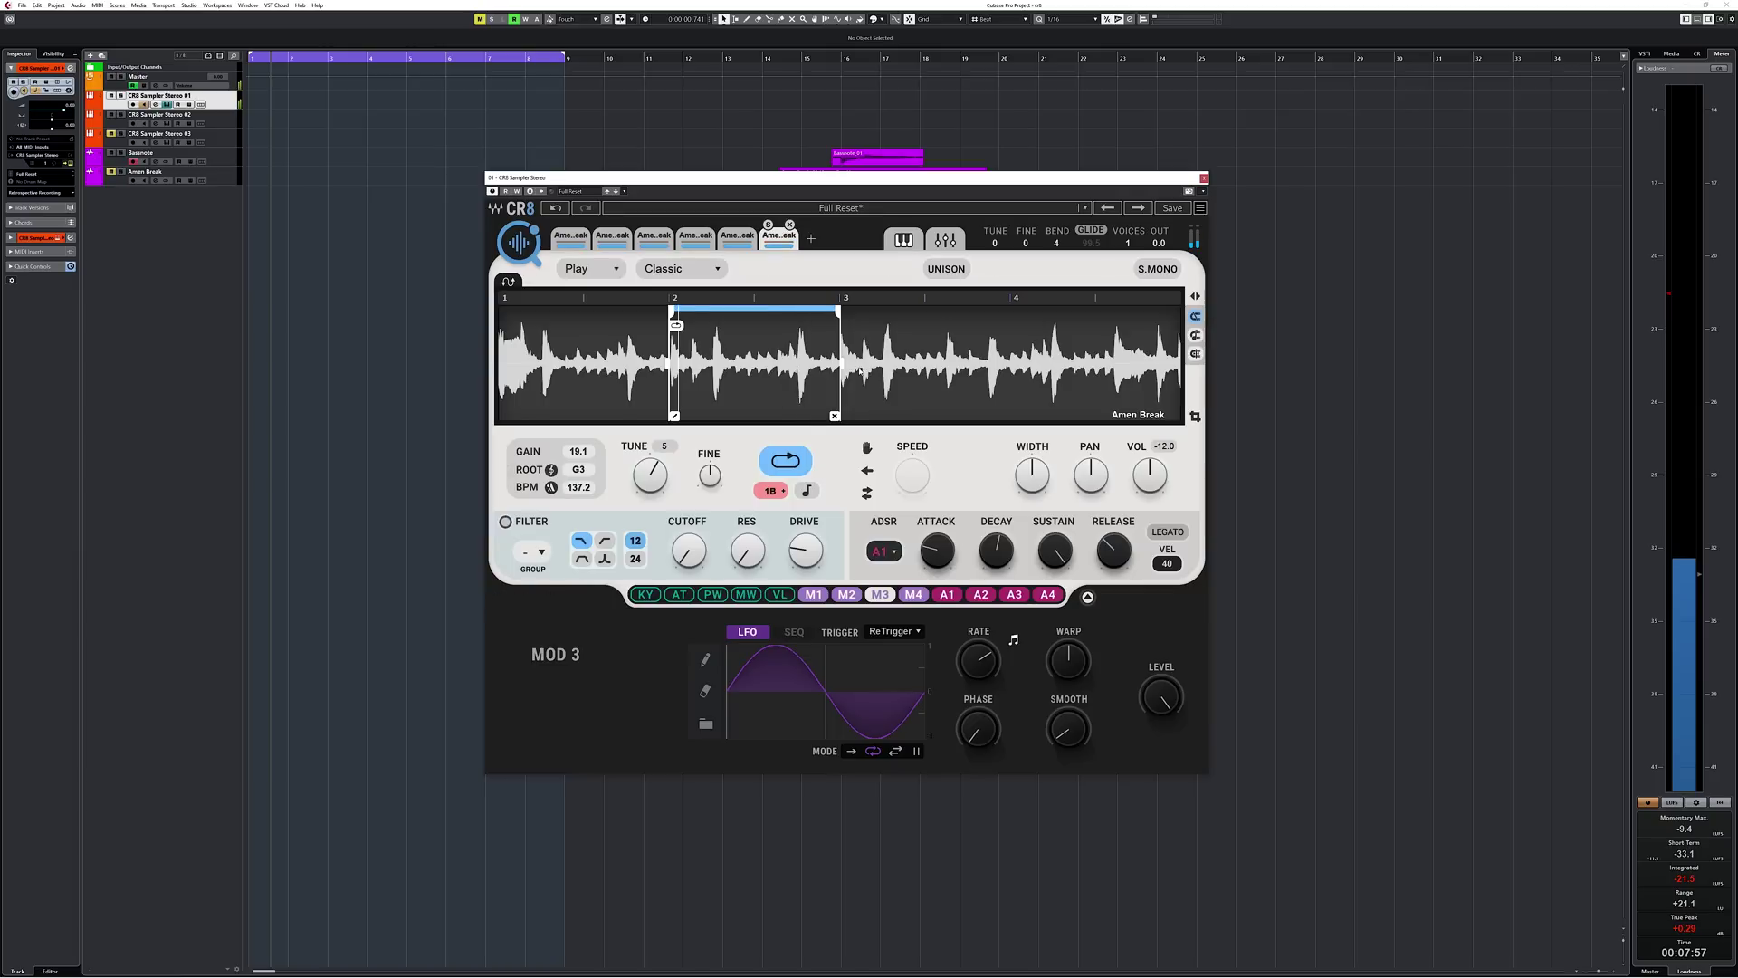
left_click_drag(788, 310, 900, 316)
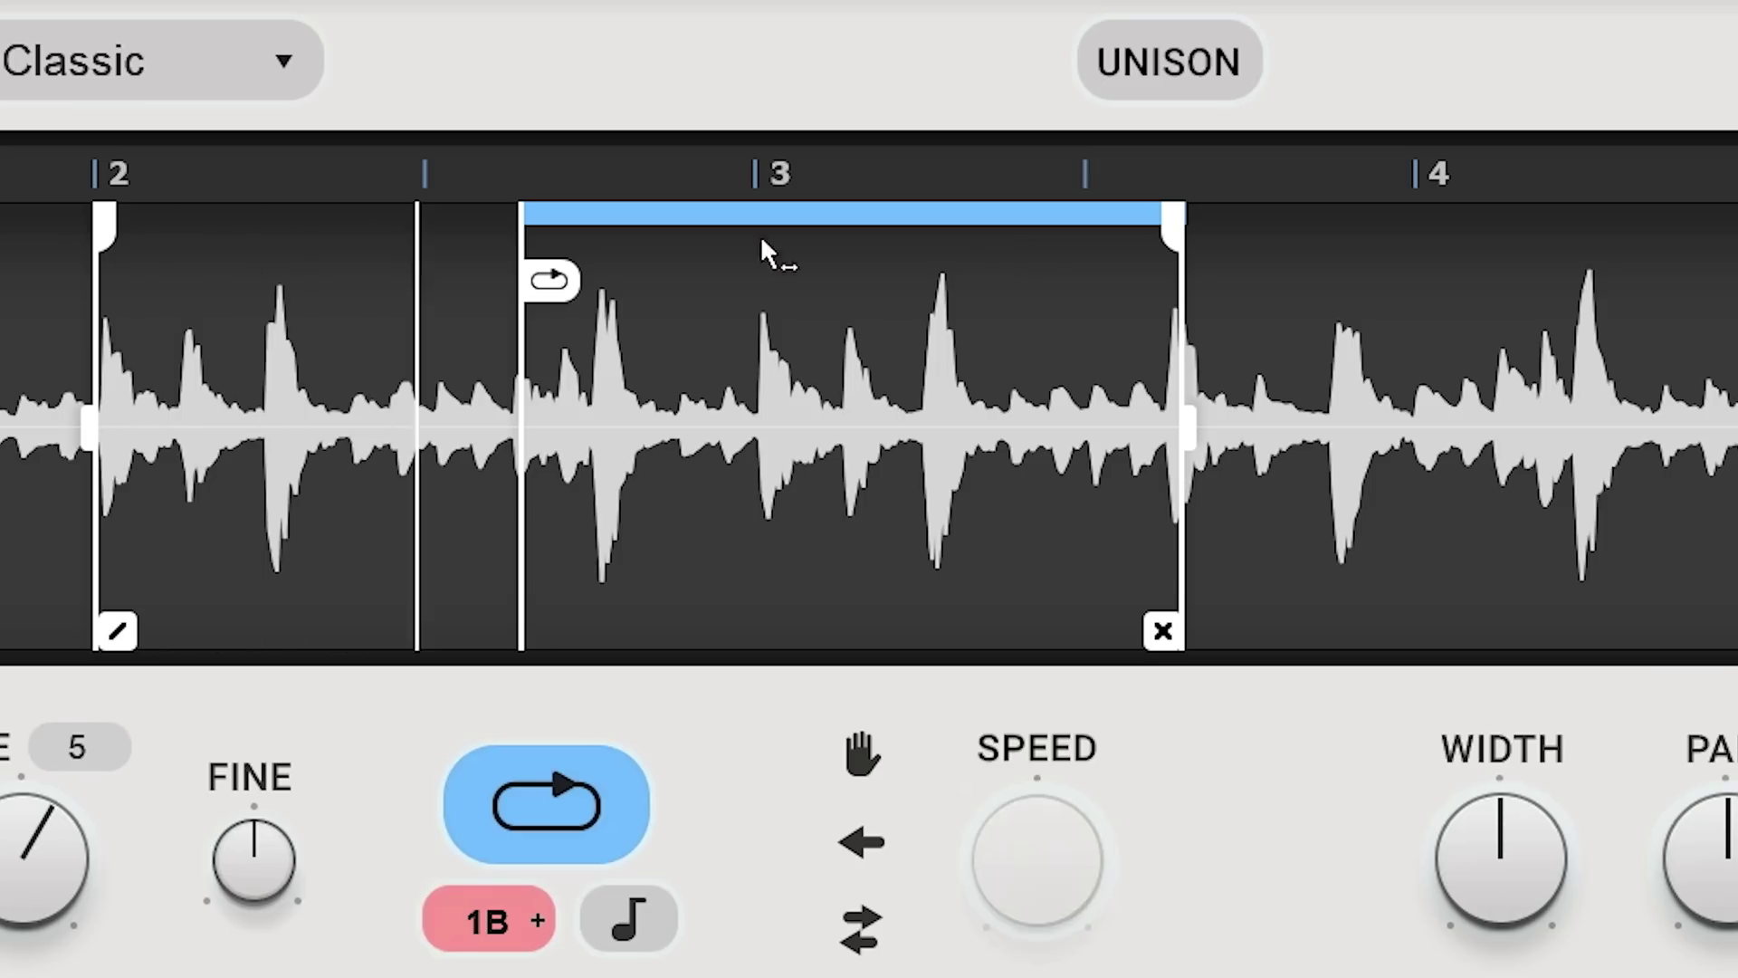
Loop the G3 zone from bar 3 to 1/2T and set it to play in reverse.
mouse_move(118, 239)
left_mouse_down()
mouse_move(703, 247)
mouse_move(786, 270)
left_mouse_up()
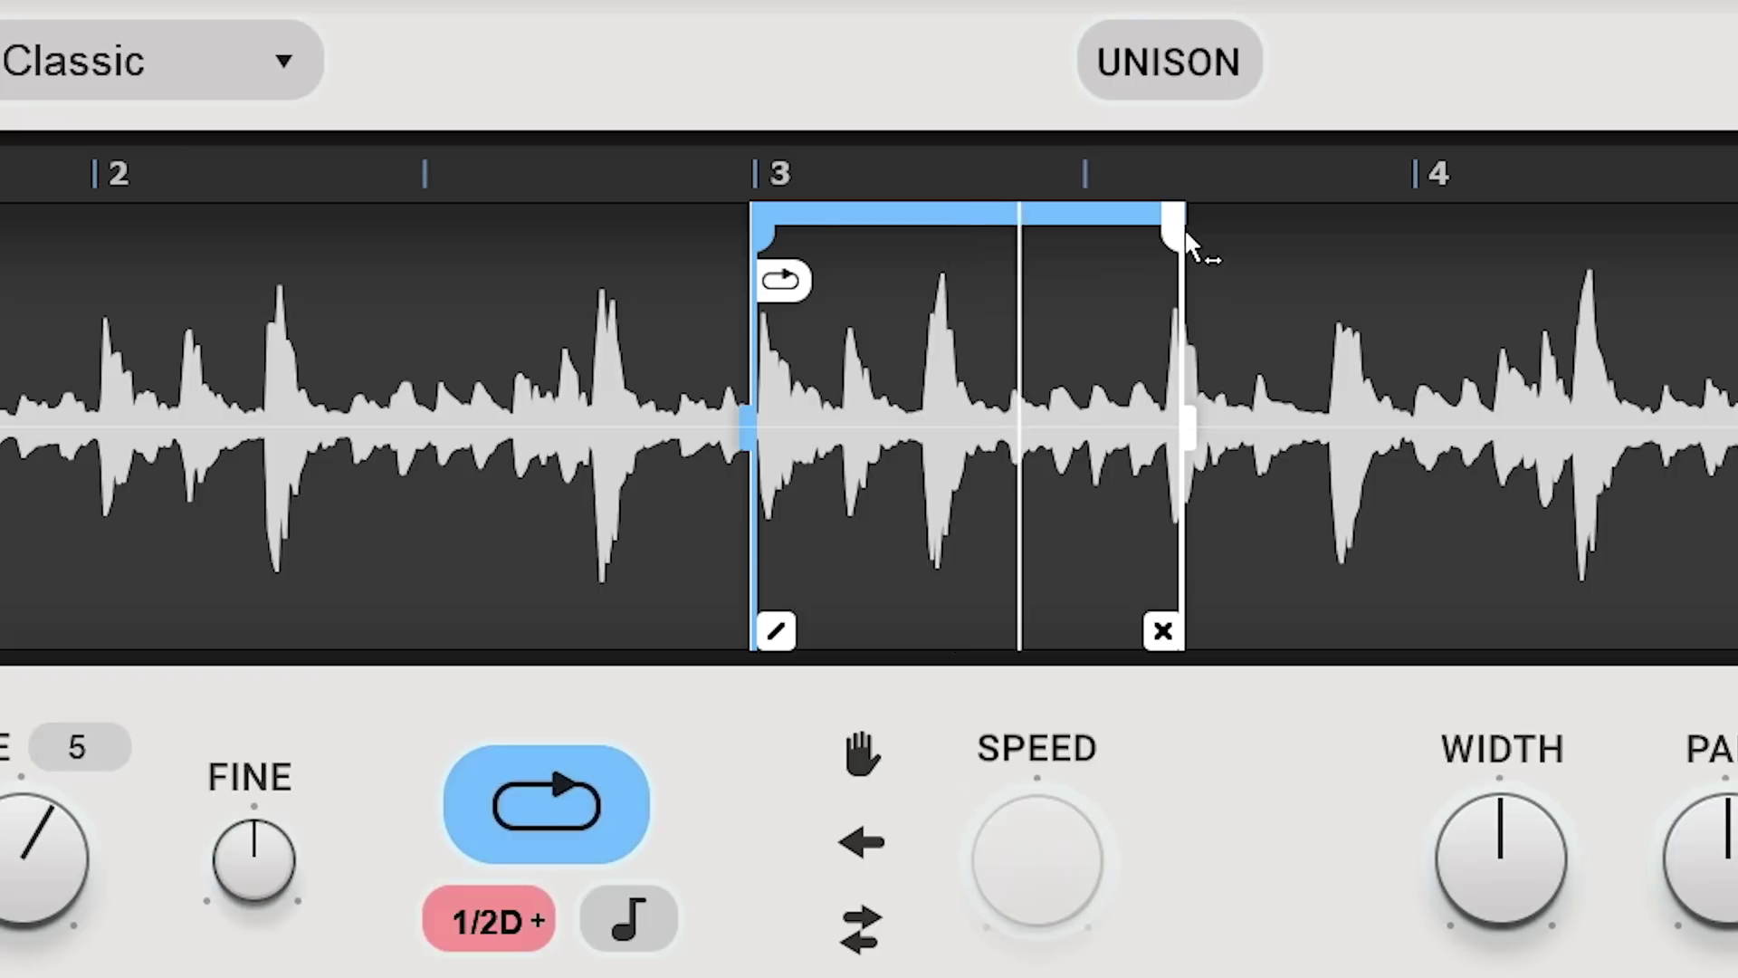
left_click_drag(1184, 231, 909, 242)
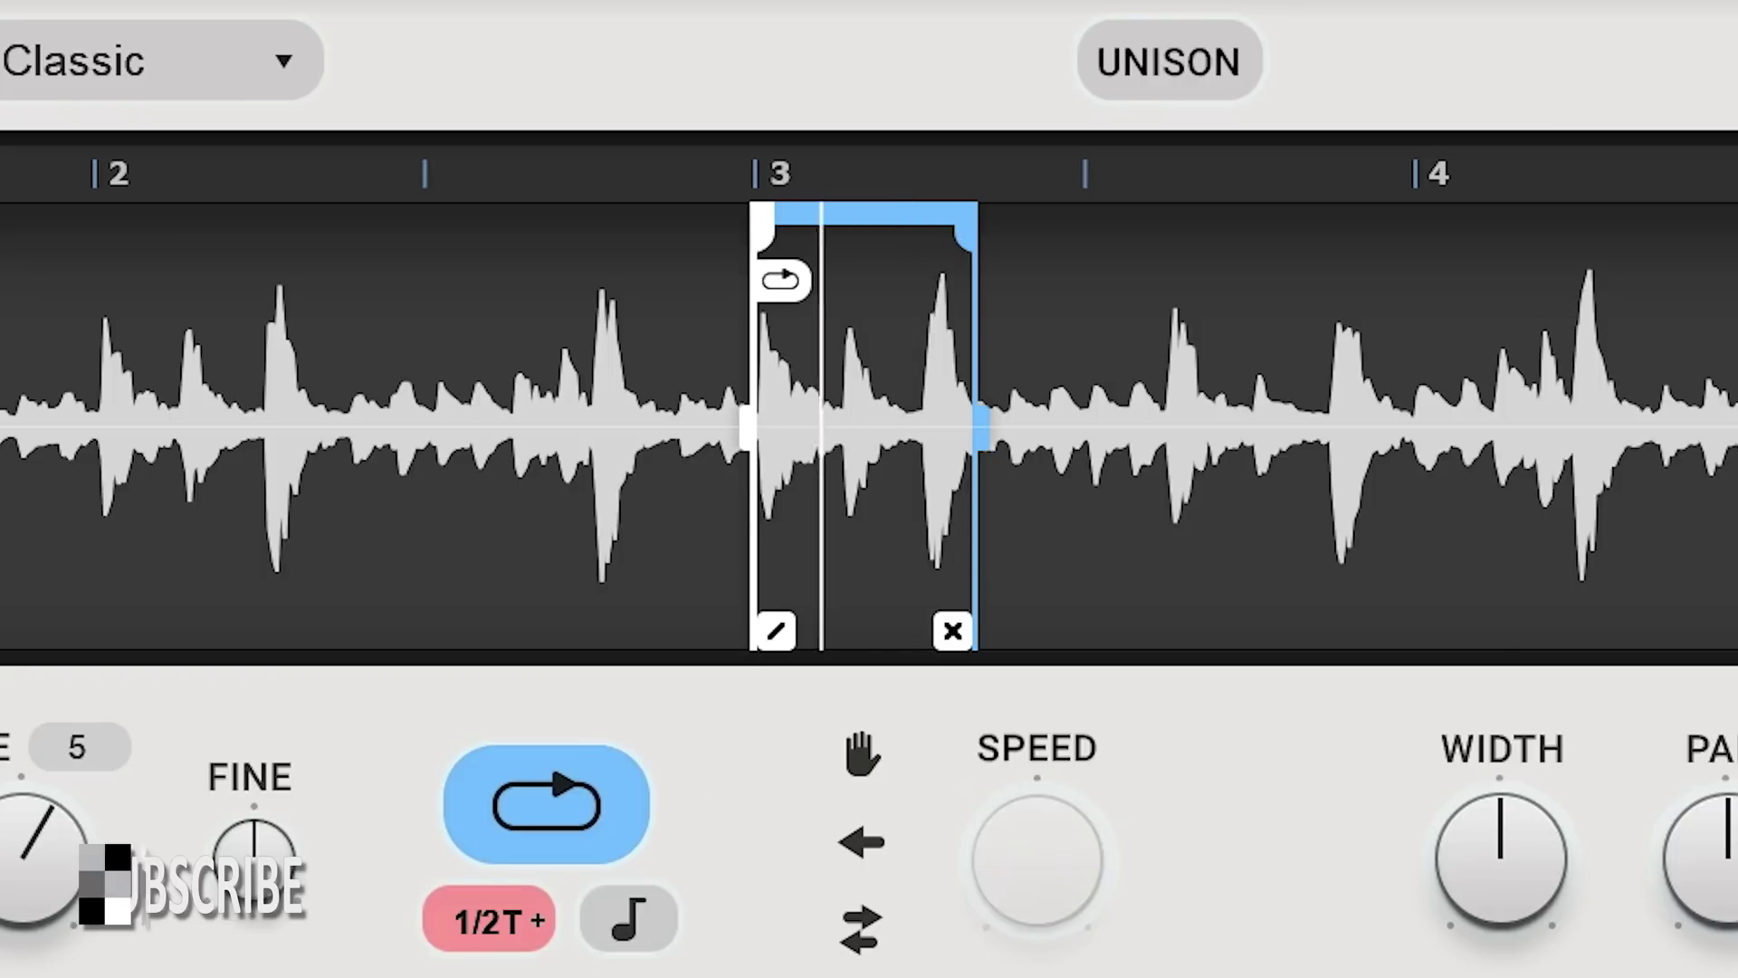
left_click(856, 839)
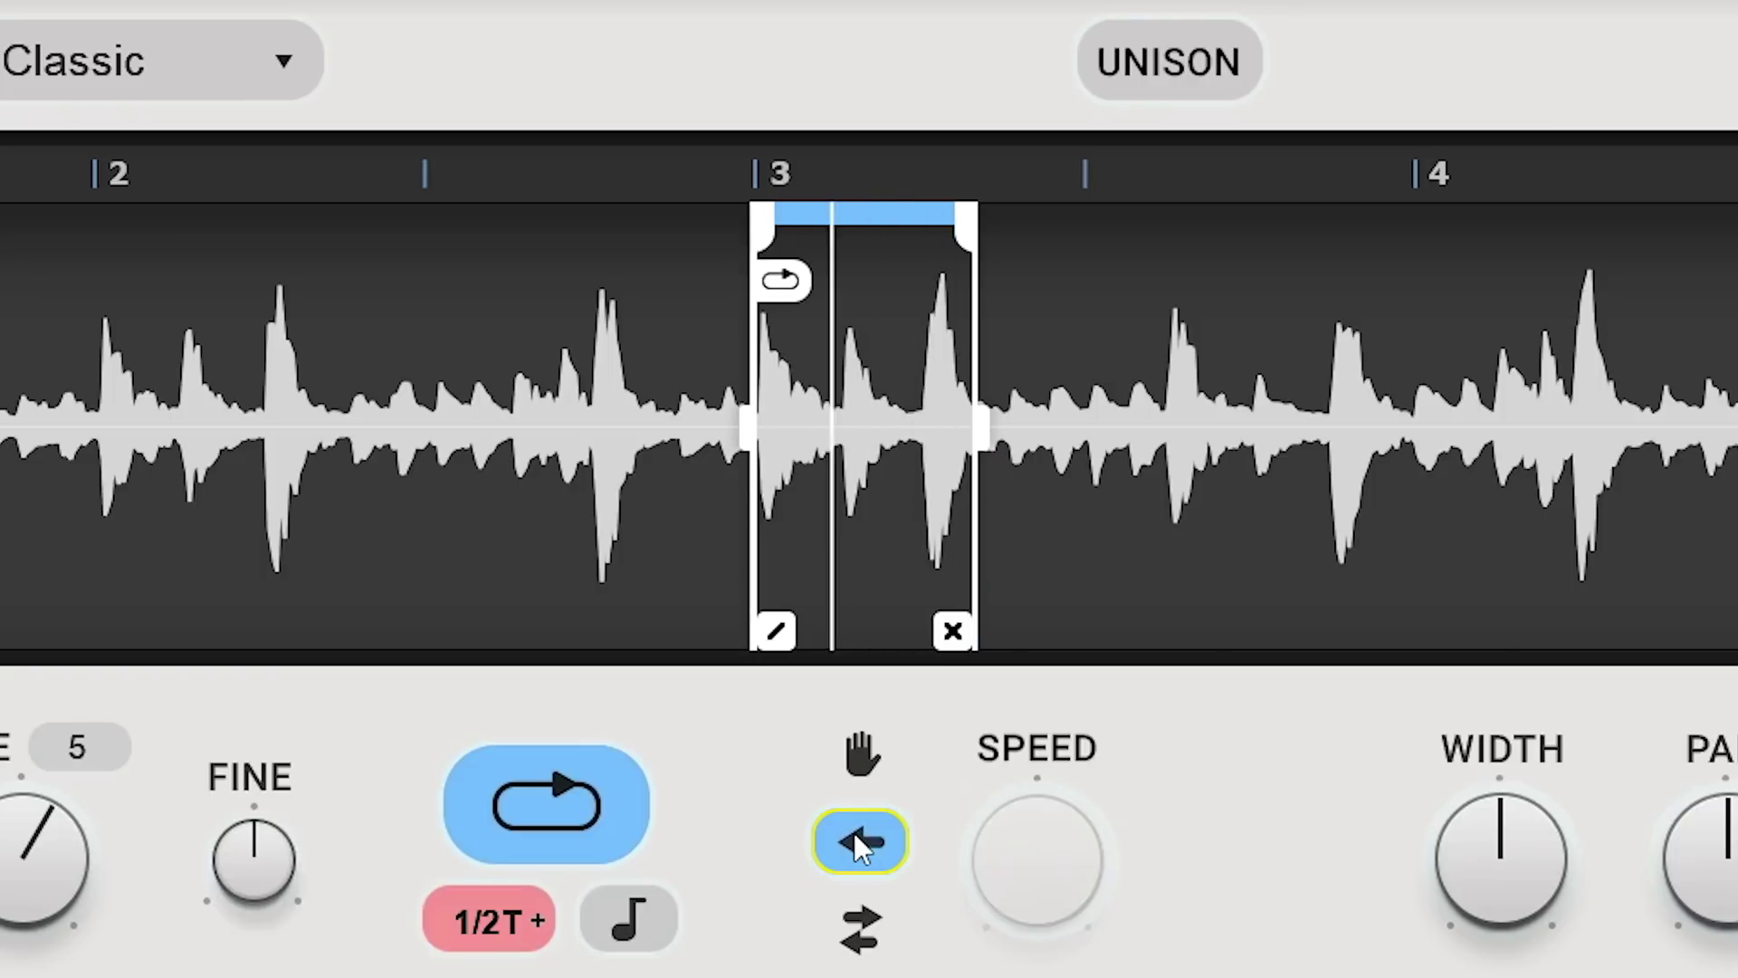
left_click(857, 757)
left_click(856, 757)
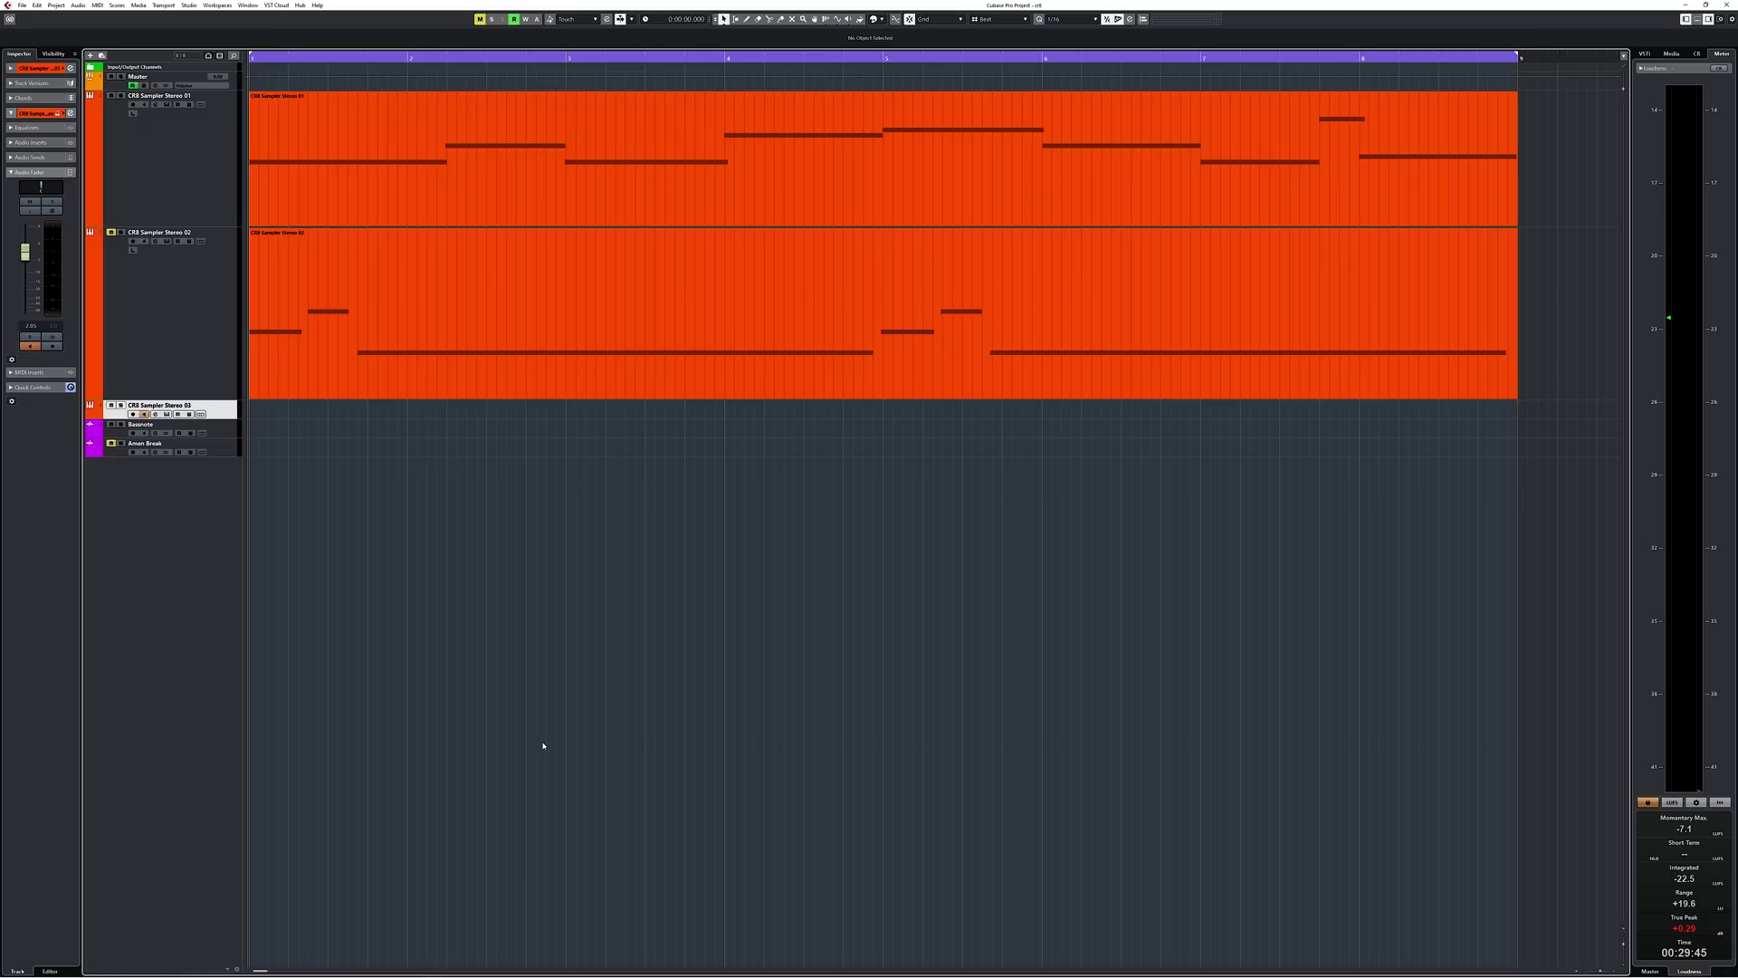
Play the project and reopen the CR8 Sampler windows of tracks 01 and 02.
key("space")
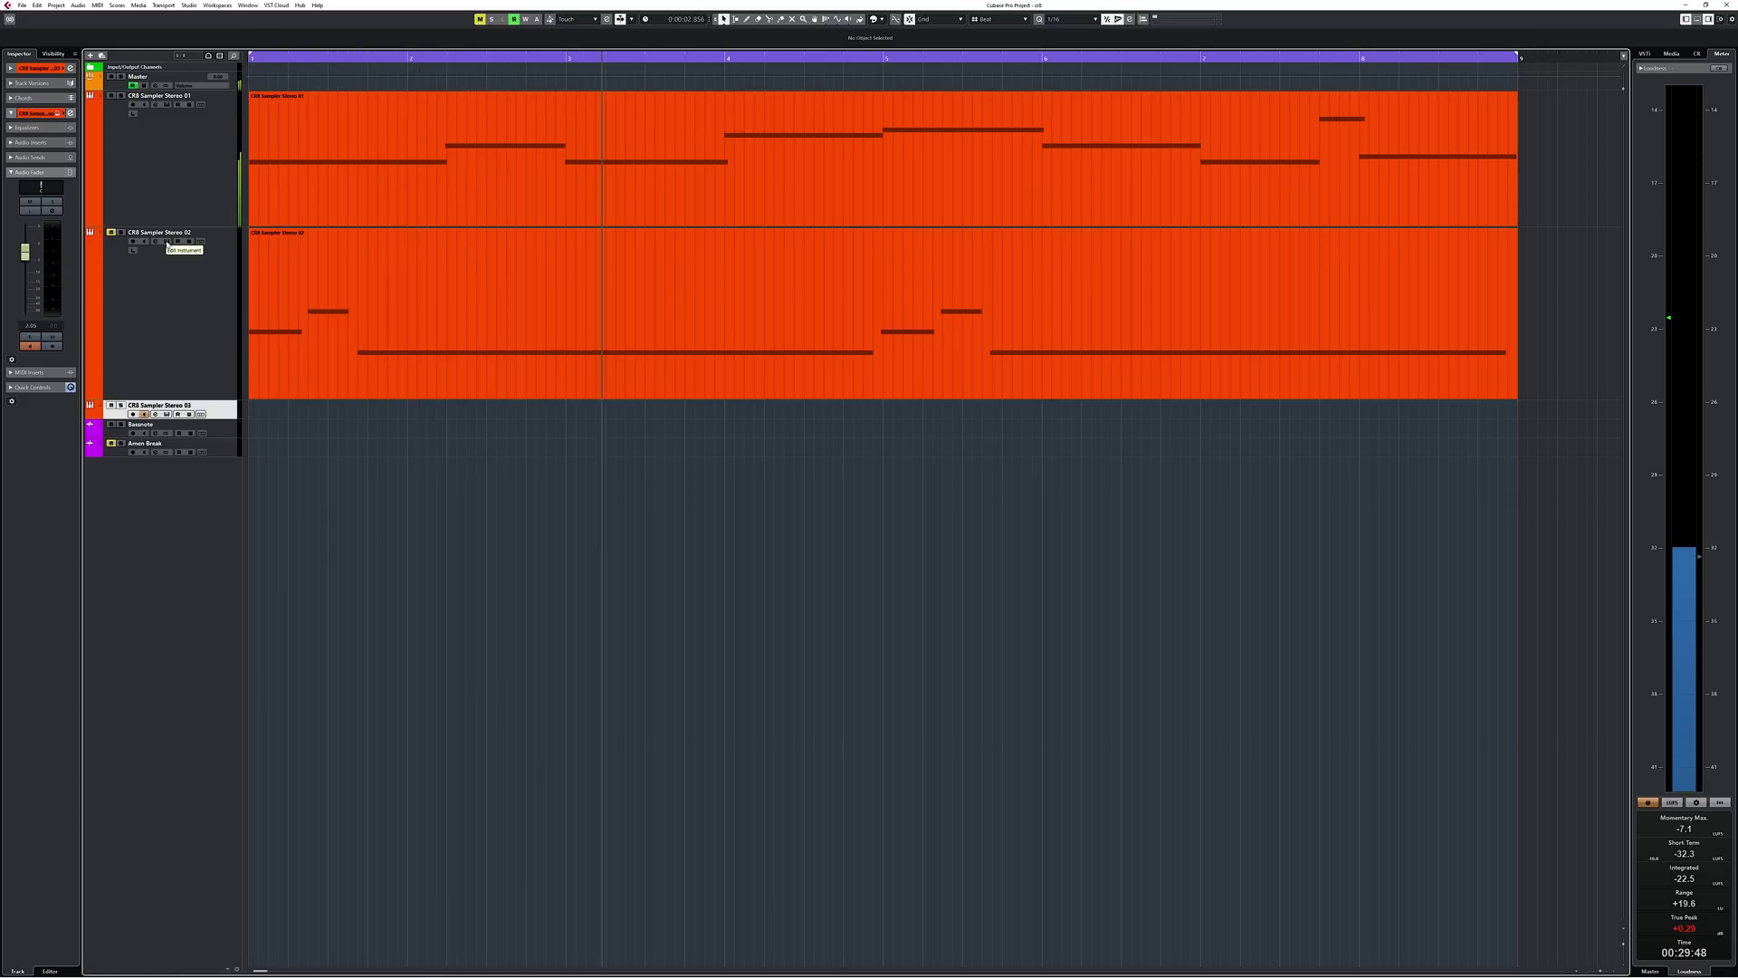
left_click(166, 104)
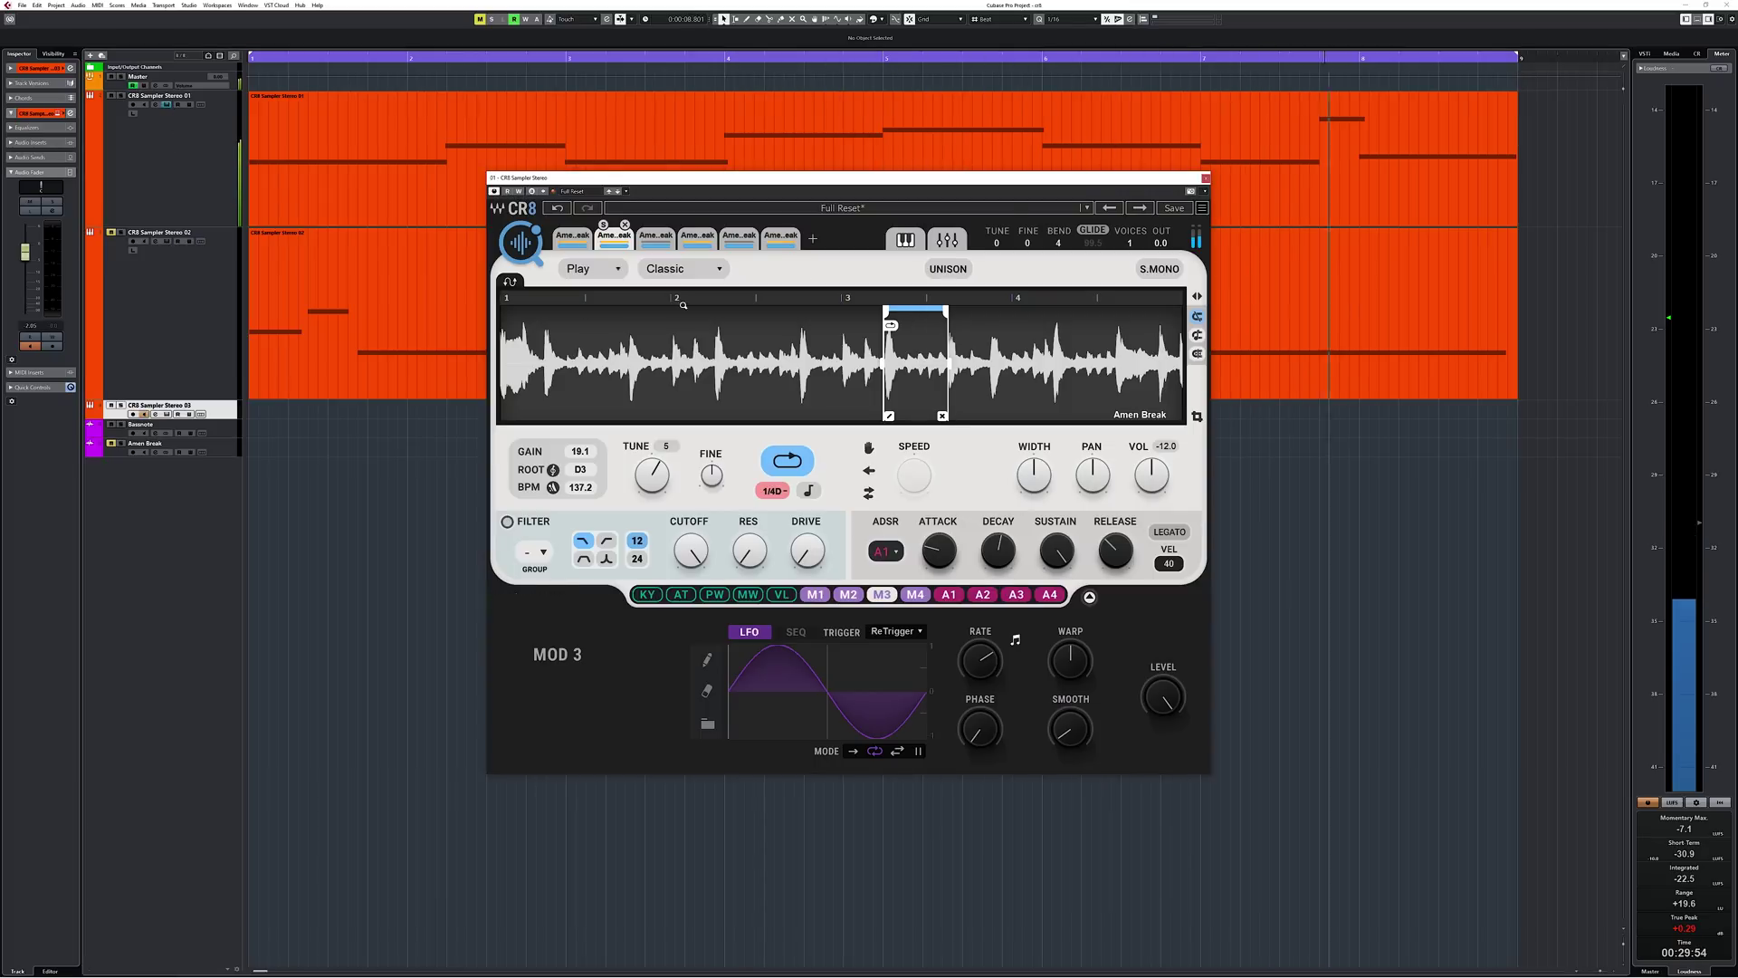
left_click(182, 306)
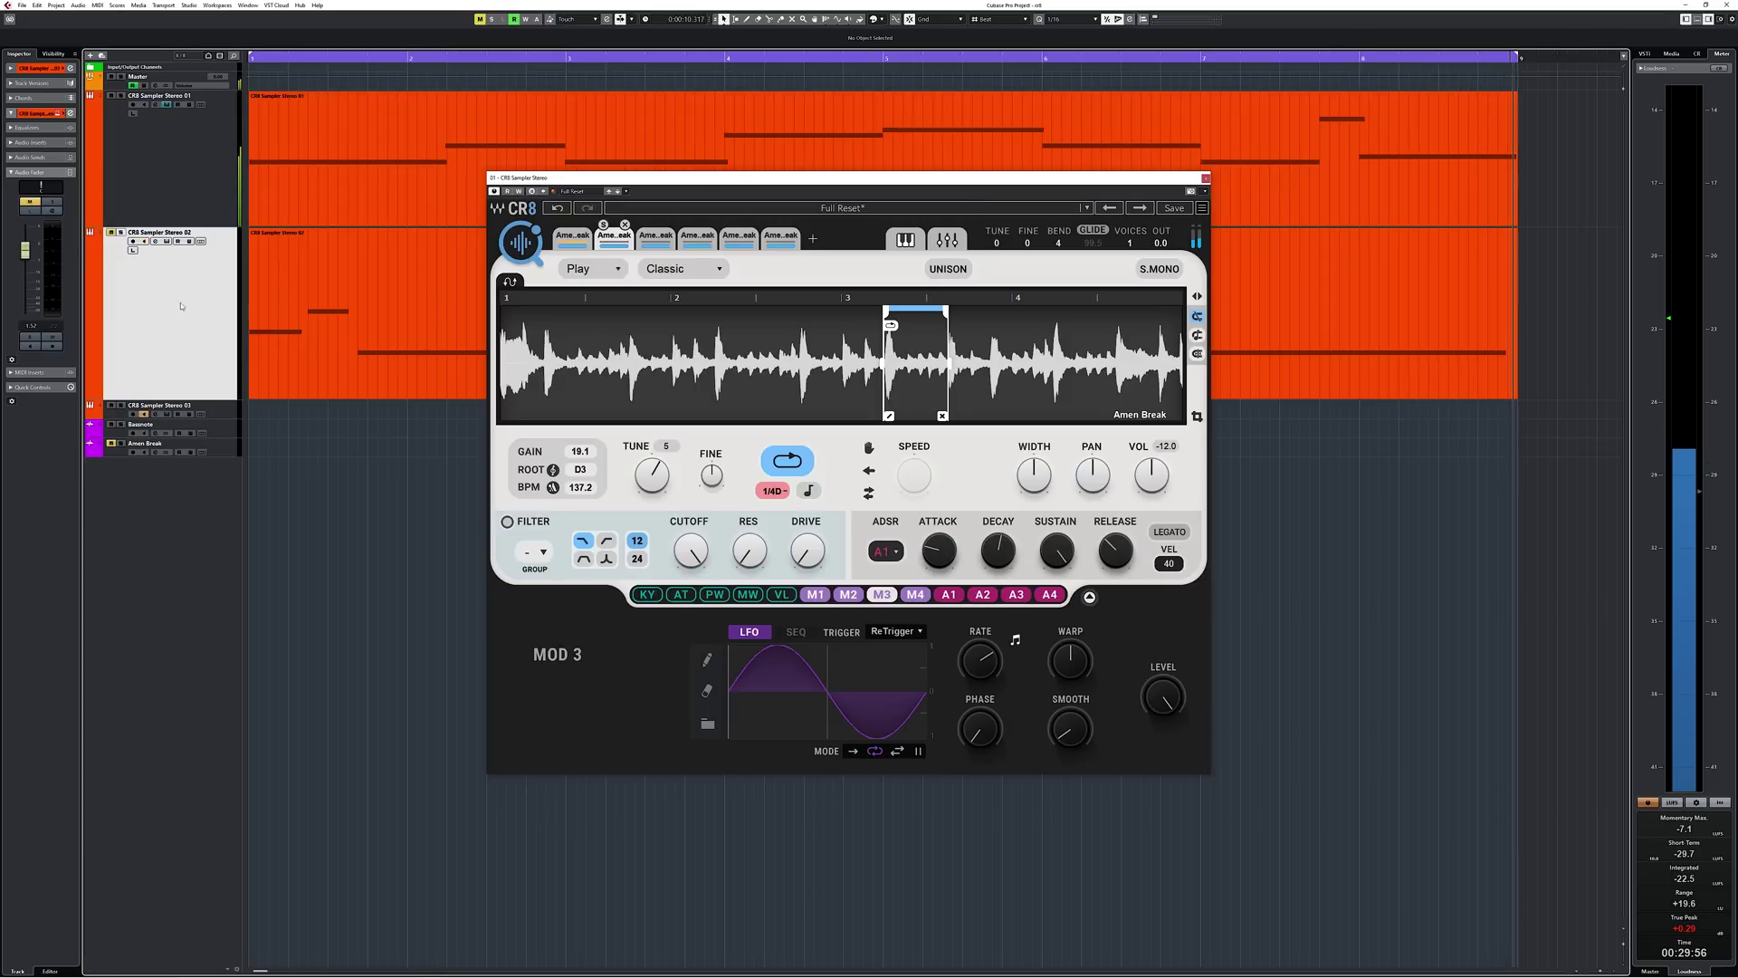
left_click(166, 241)
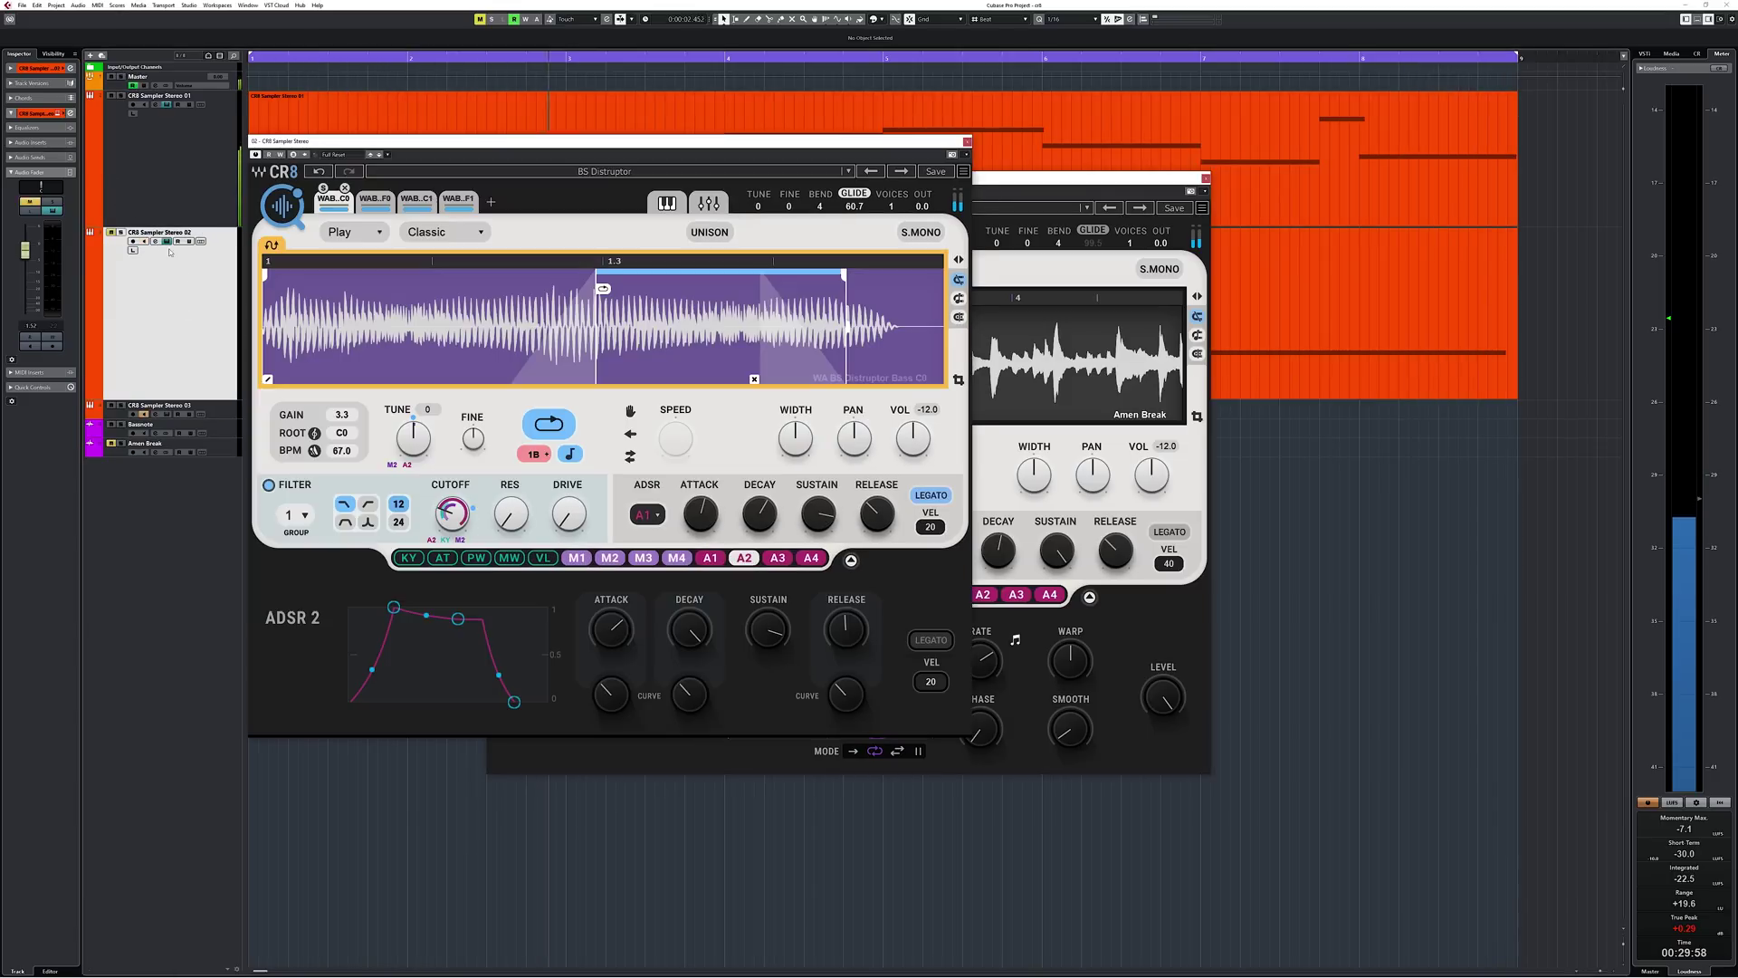
Move the track 02 CR8 window aside and unmute track 02.
left_click_drag(679, 144, 854, 169)
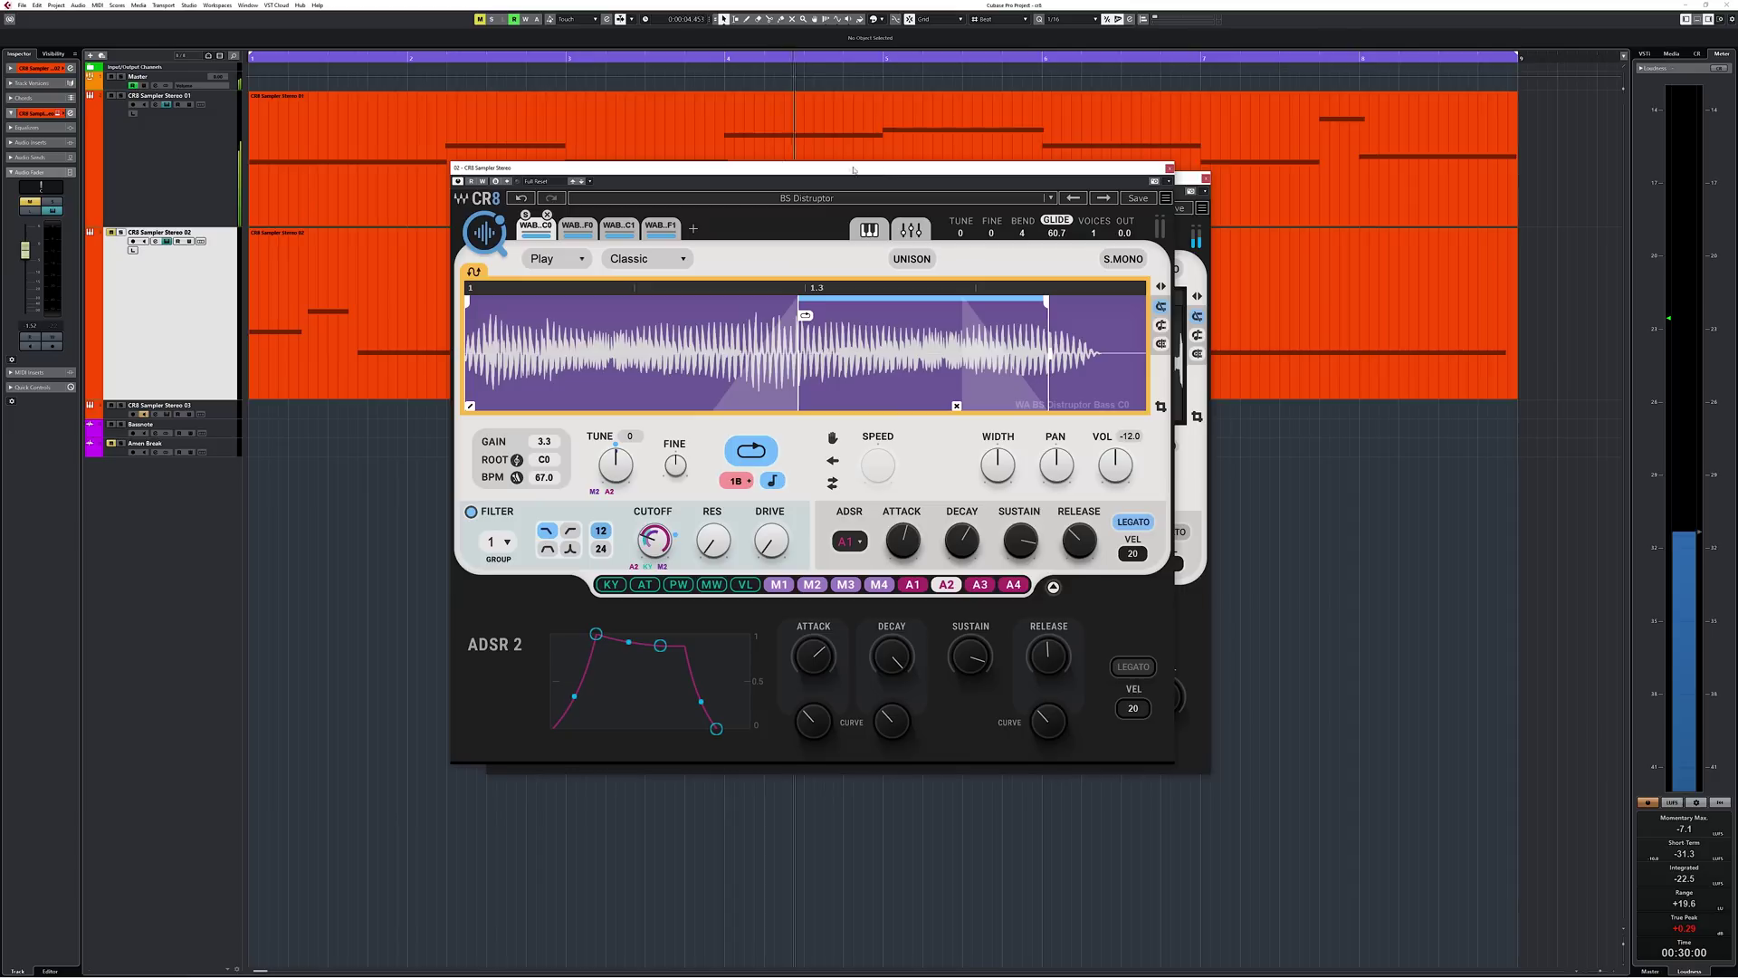
left_click(110, 232)
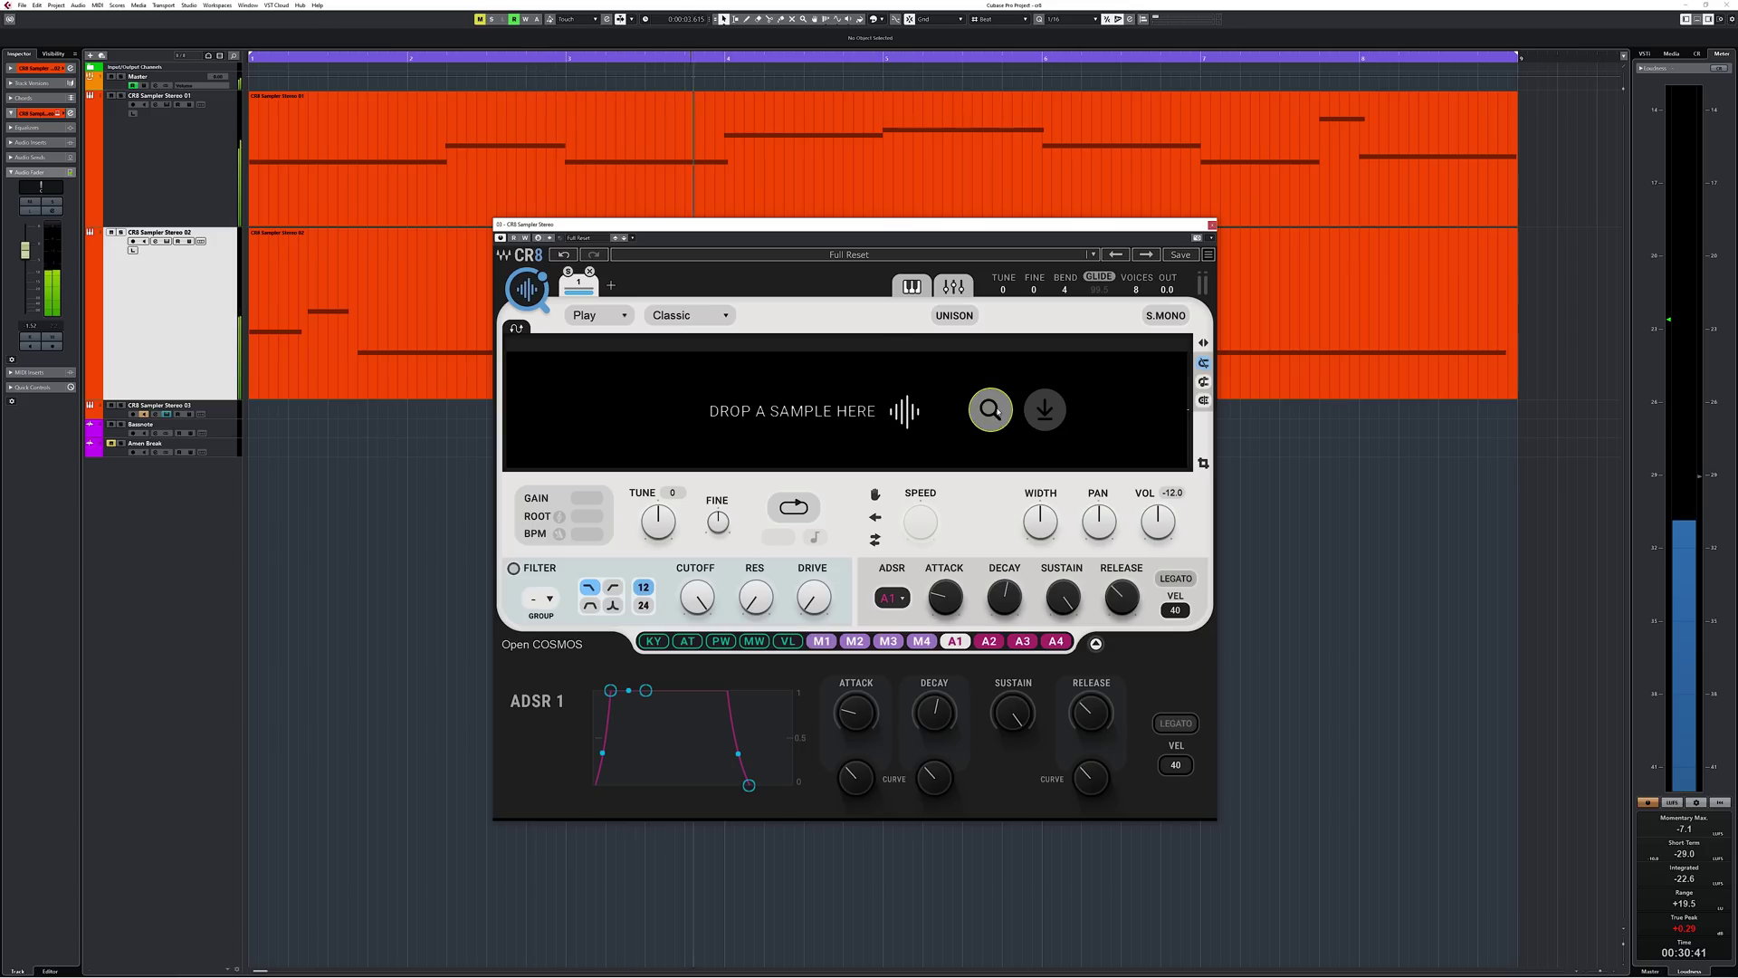
Search COSMOS for 'vocal', filter to key G, and load WA Ahh 128BPM Gmin.
left_click(990, 410)
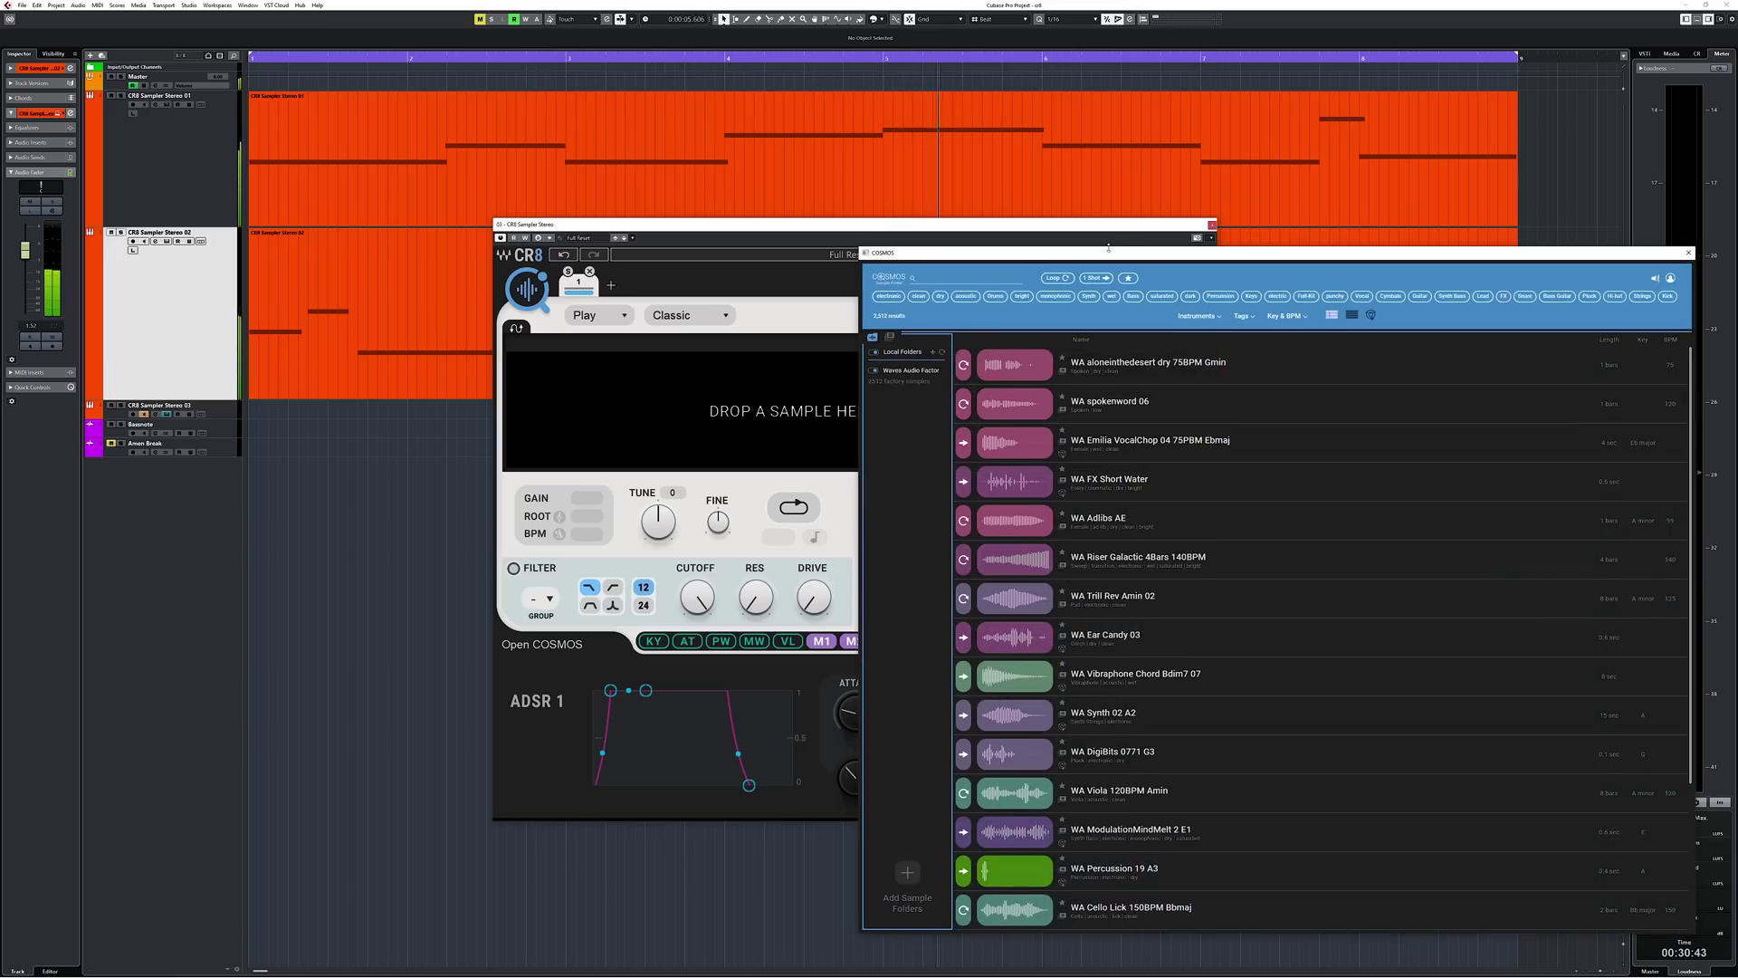
left_click_drag(1108, 247, 1108, 201)
left_click_drag(921, 210, 547, 183)
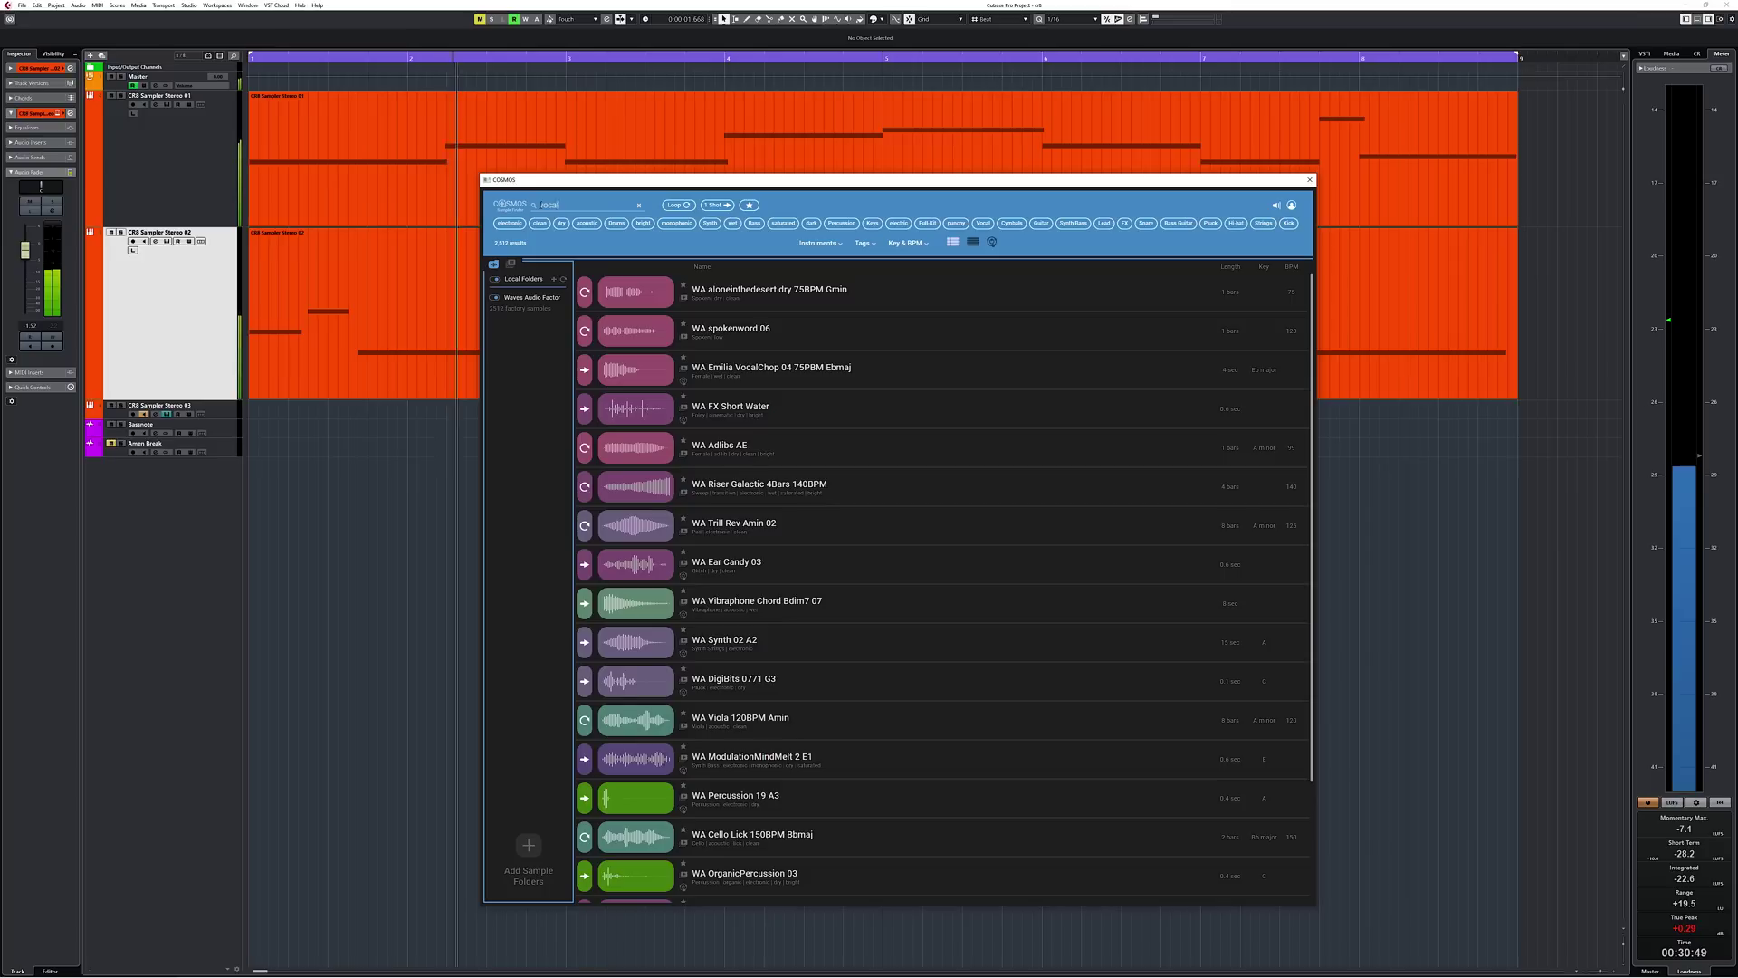
type("vocal")
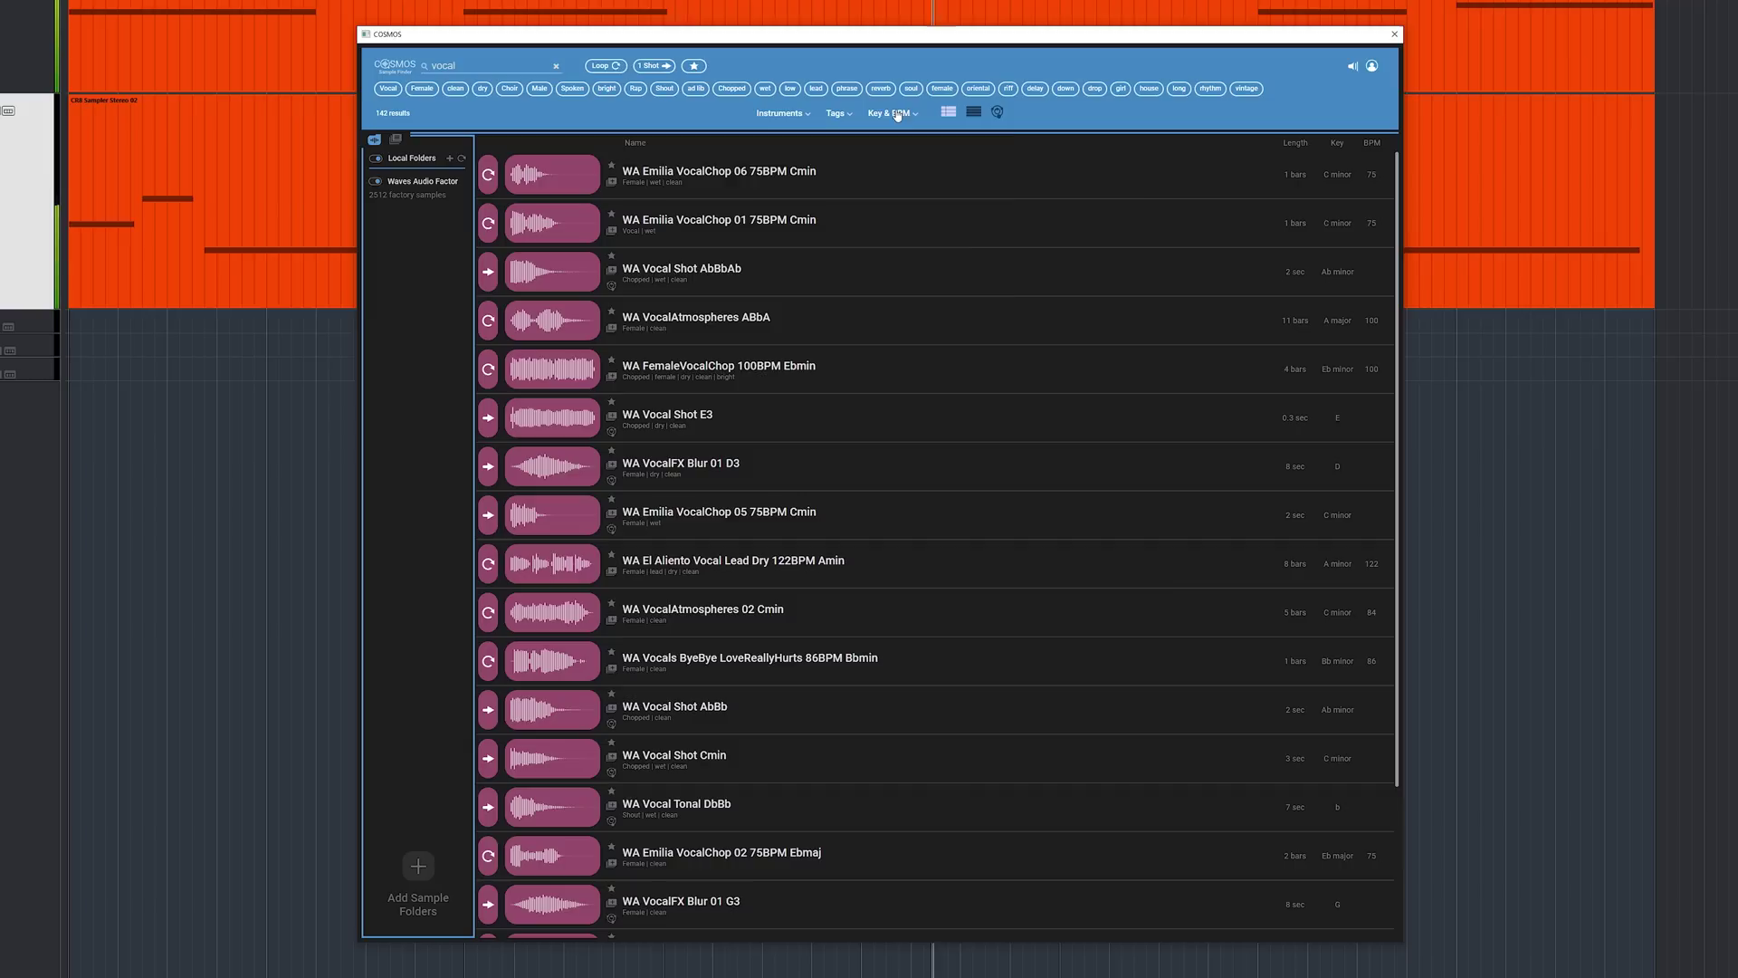
left_click(898, 115)
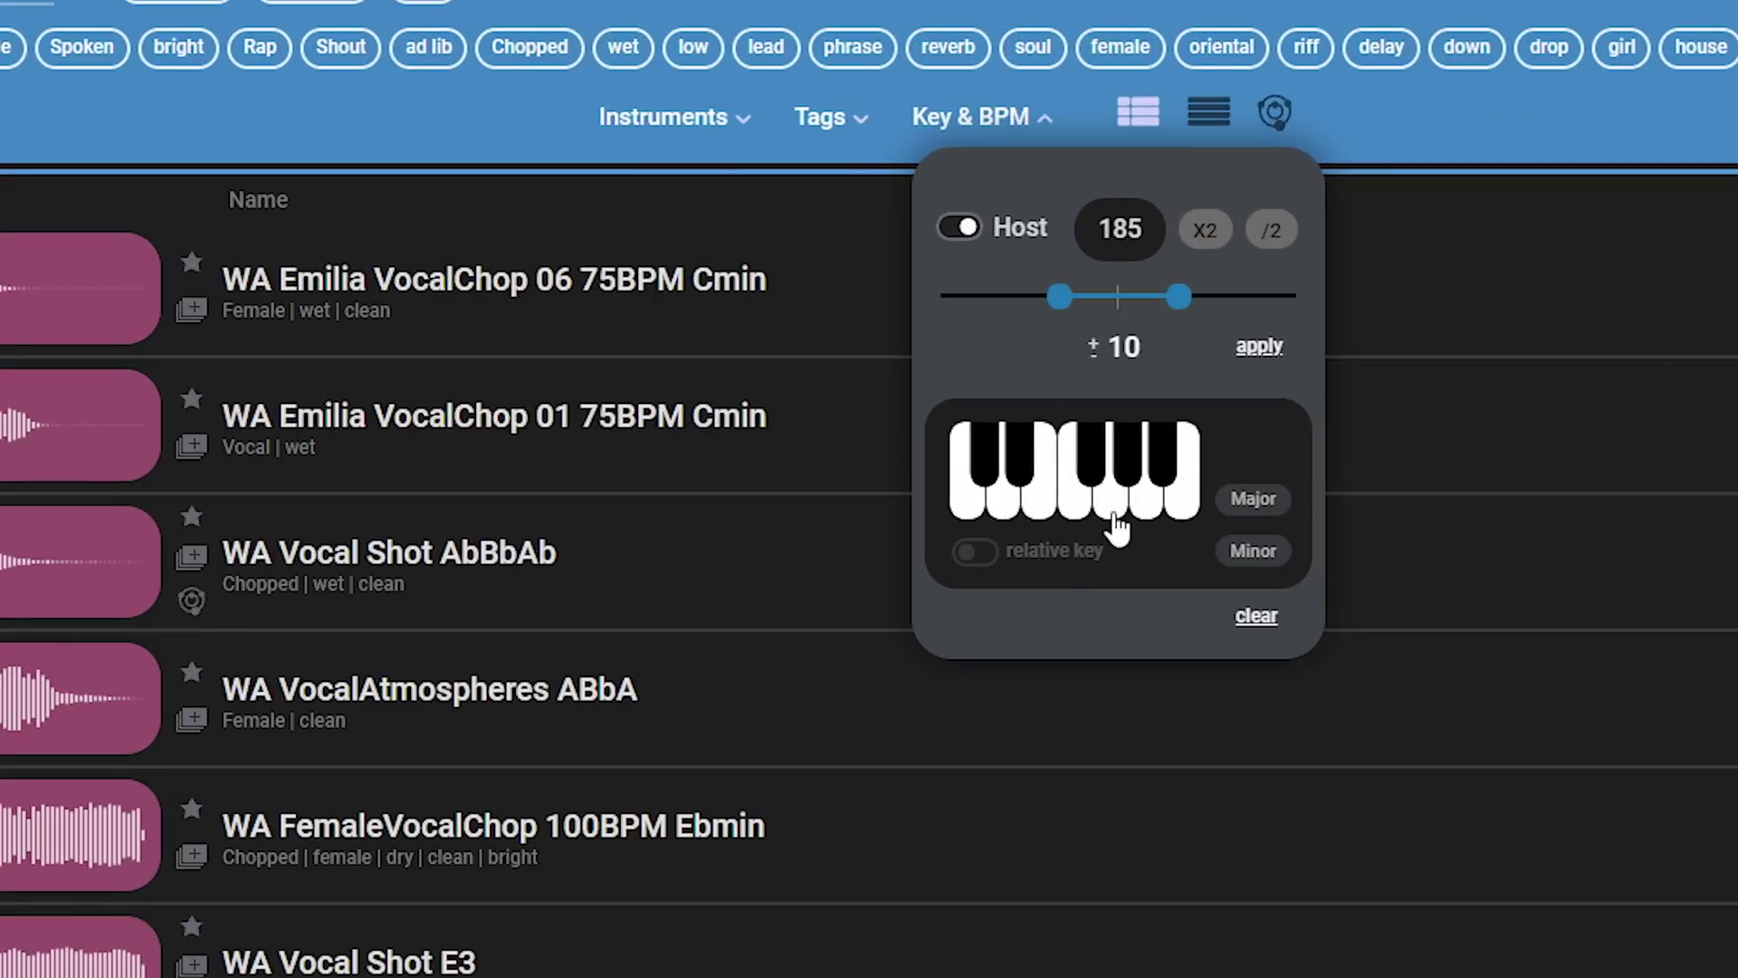
left_click(941, 252)
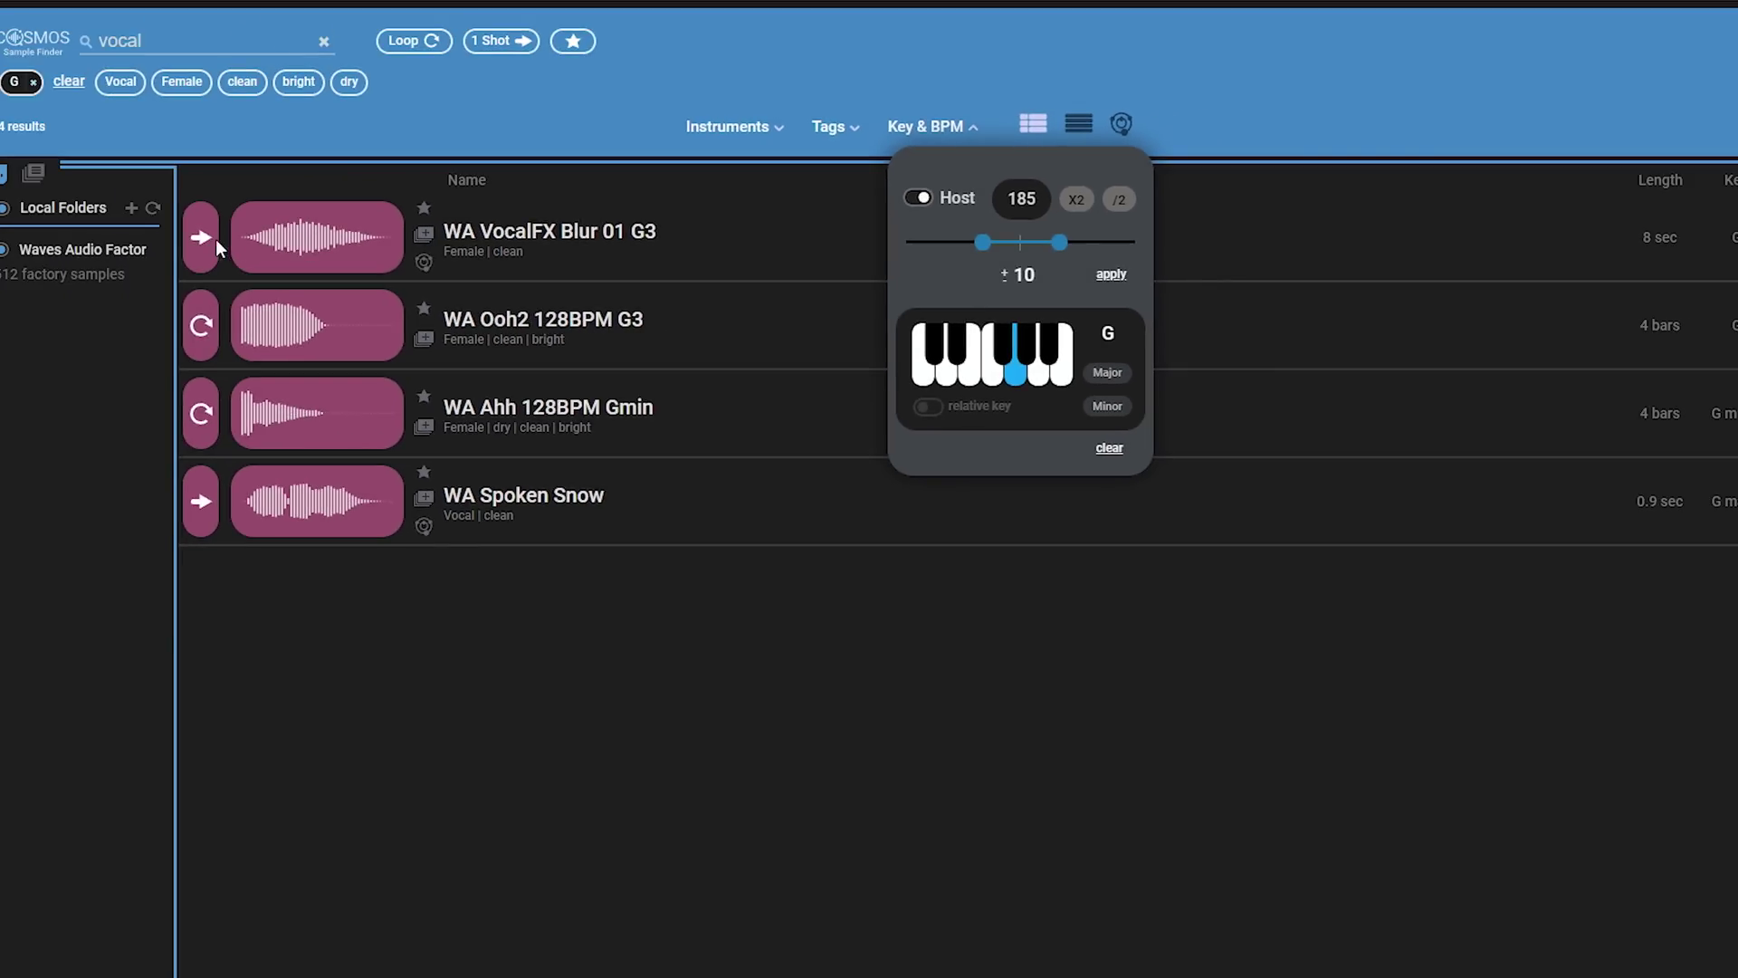
left_click(205, 240)
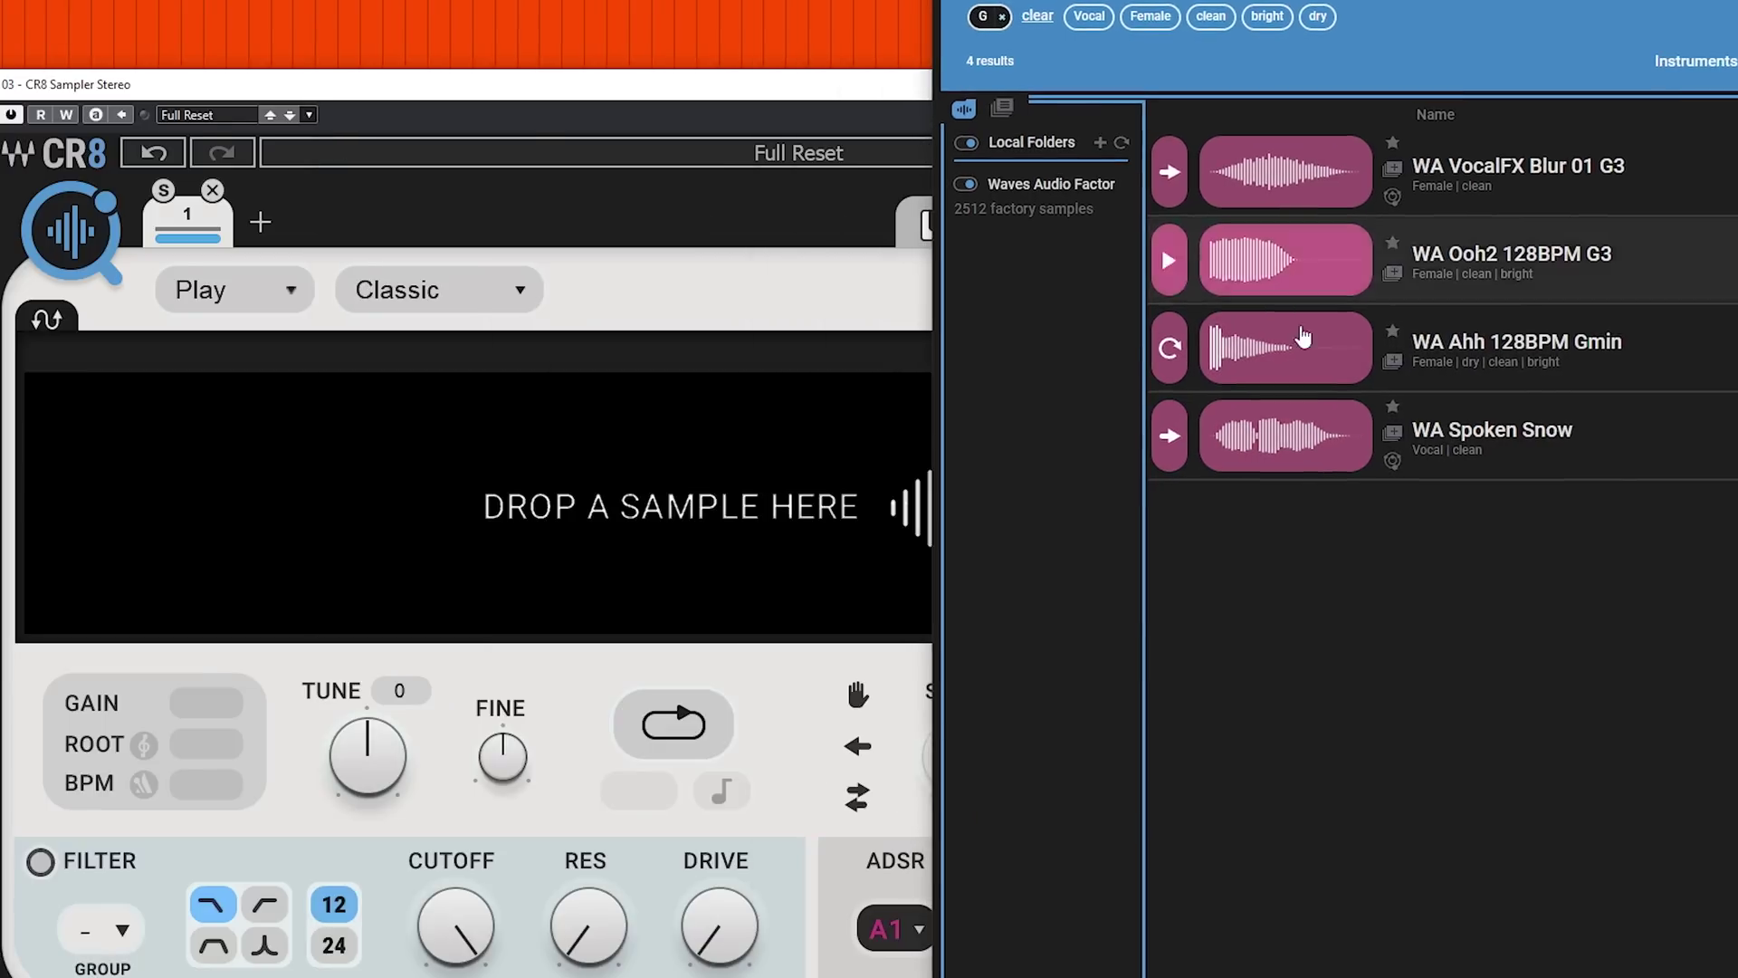
double_click(1344, 315)
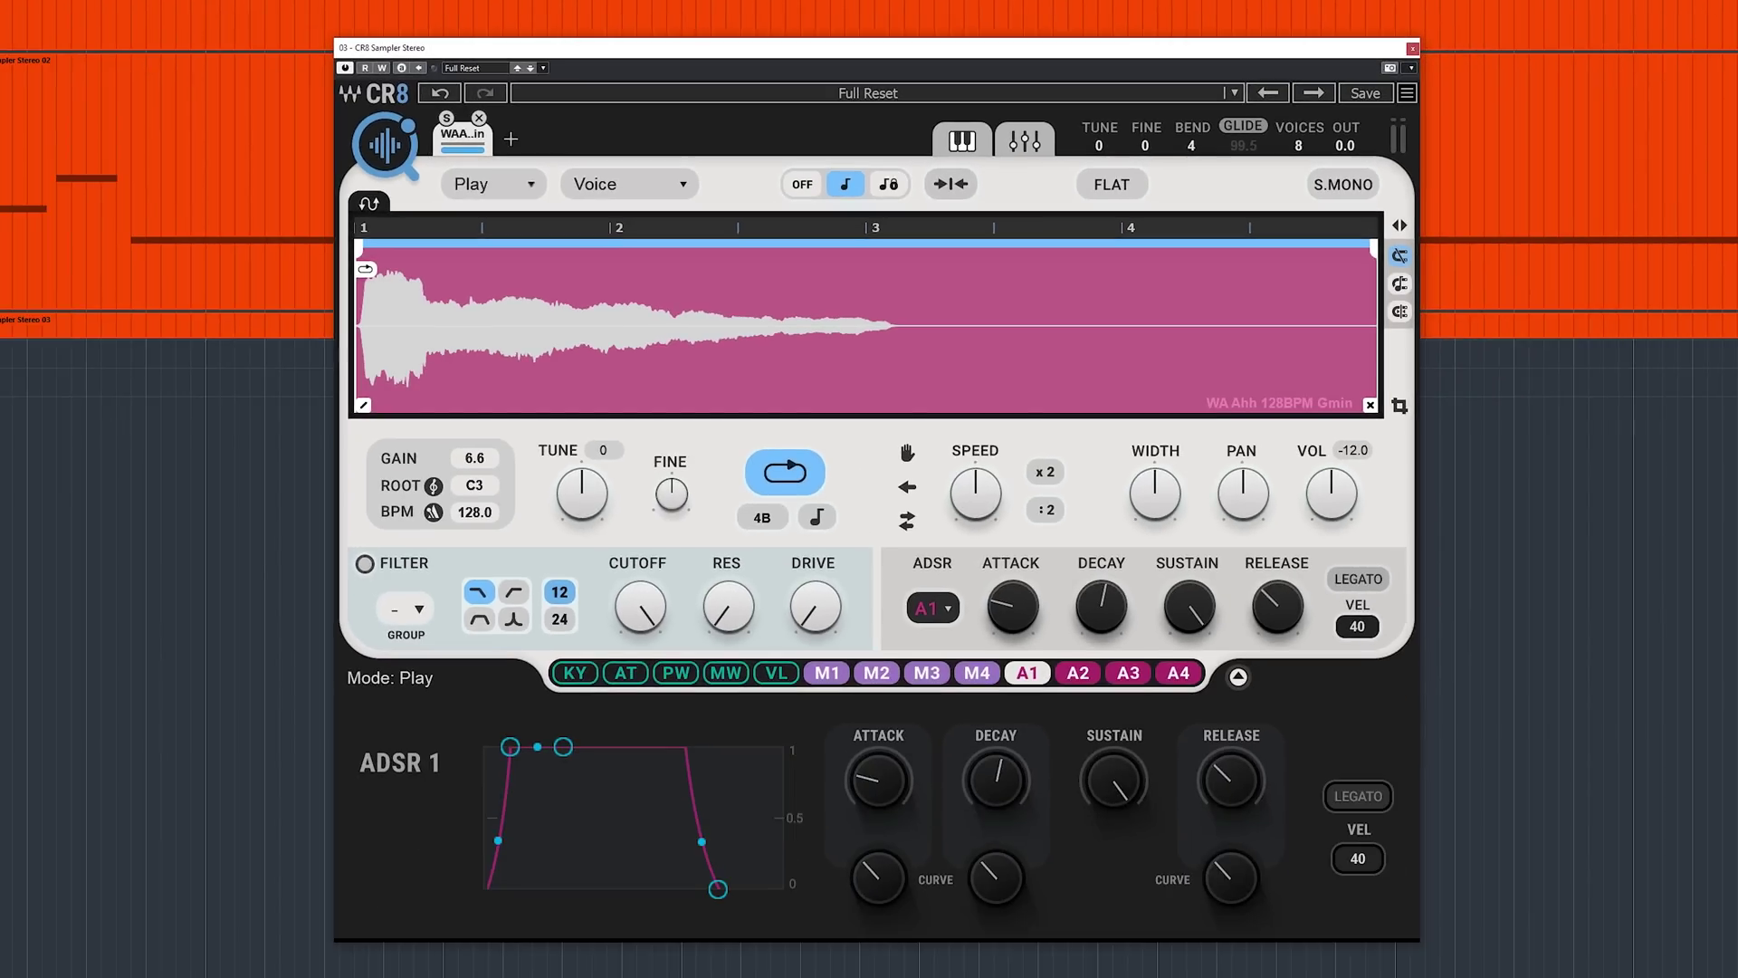
Play the vocal and route LFO M1 to the filter CUTOFF knob.
key("space")
left_click(827, 672)
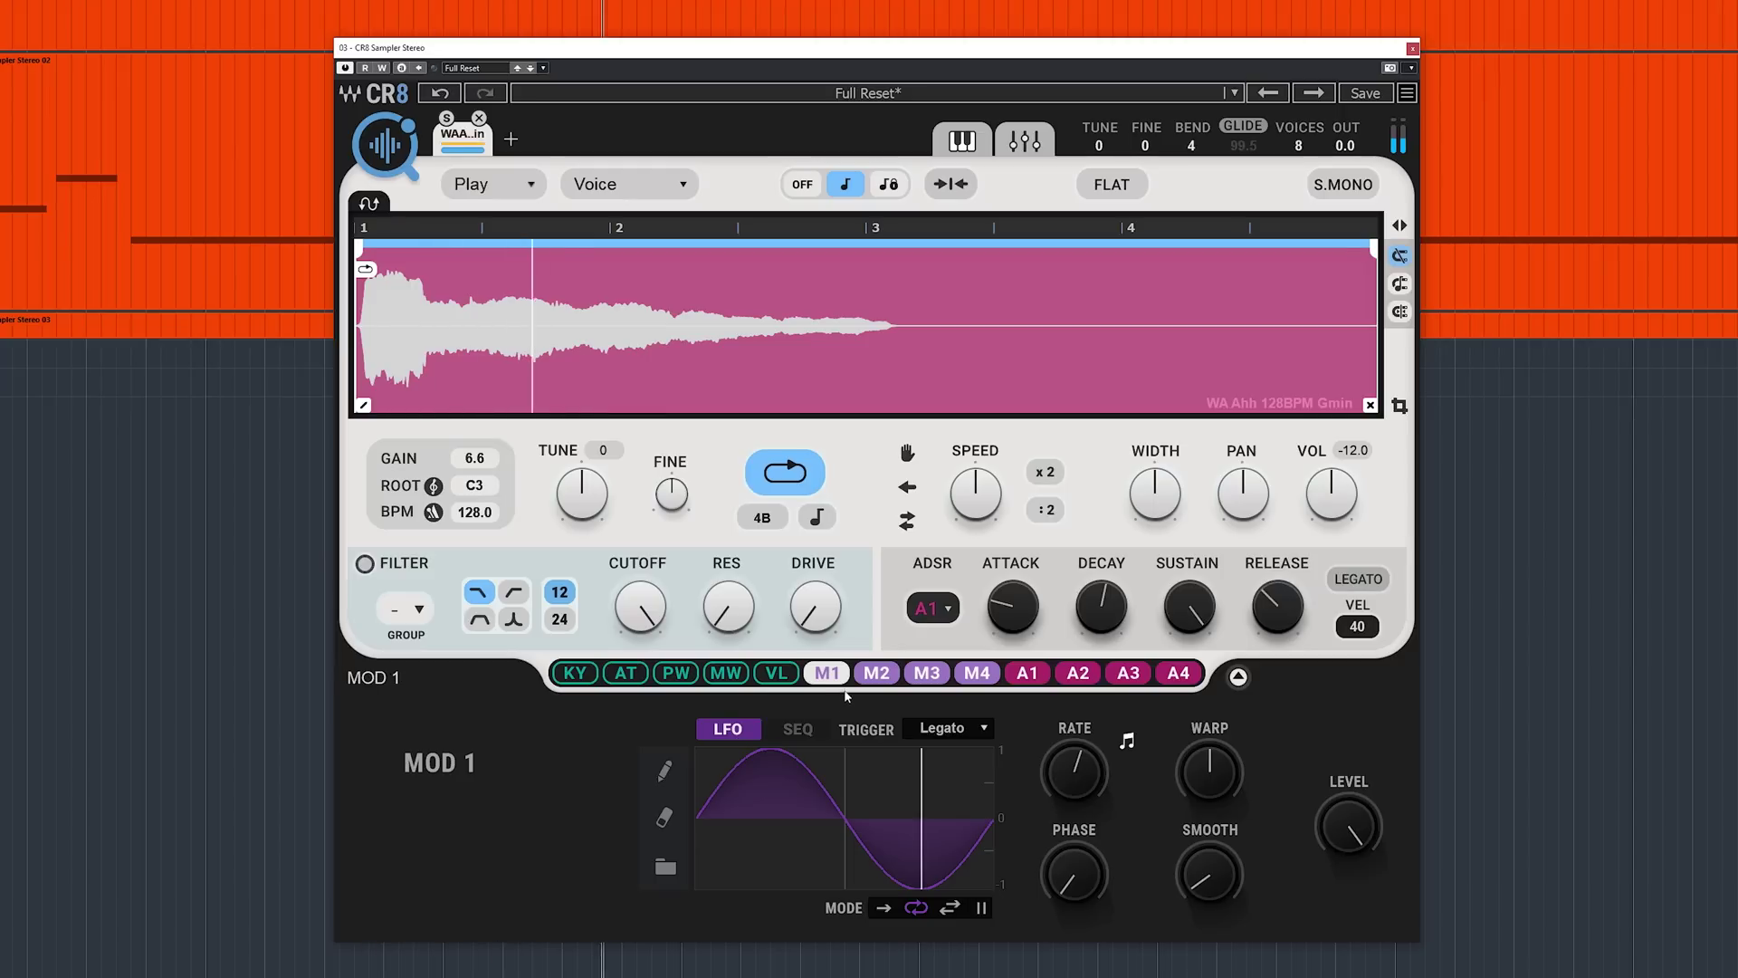
left_click_drag(827, 671, 624, 565)
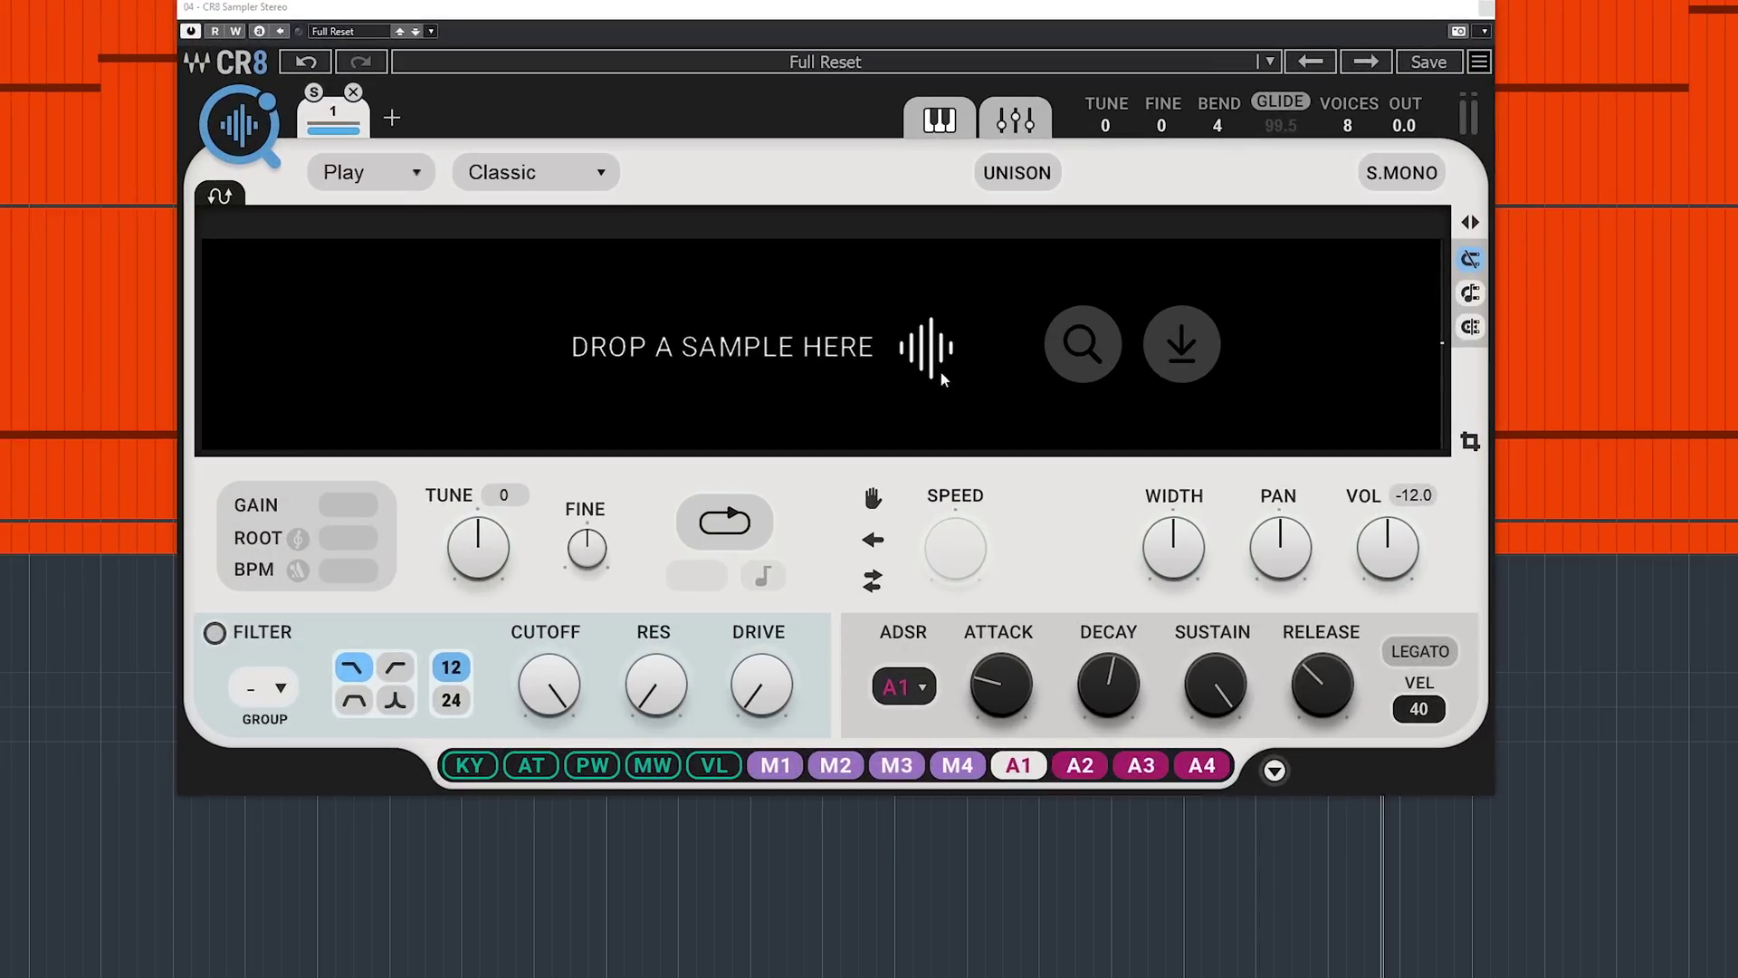
Drag WA Hoover Bass D from COSMOS into the fourth CR8 Sampler, then close COSMOS.
left_click(1066, 353)
left_click_drag(1100, 281, 790, 319)
left_click_drag(670, 334, 673, 333)
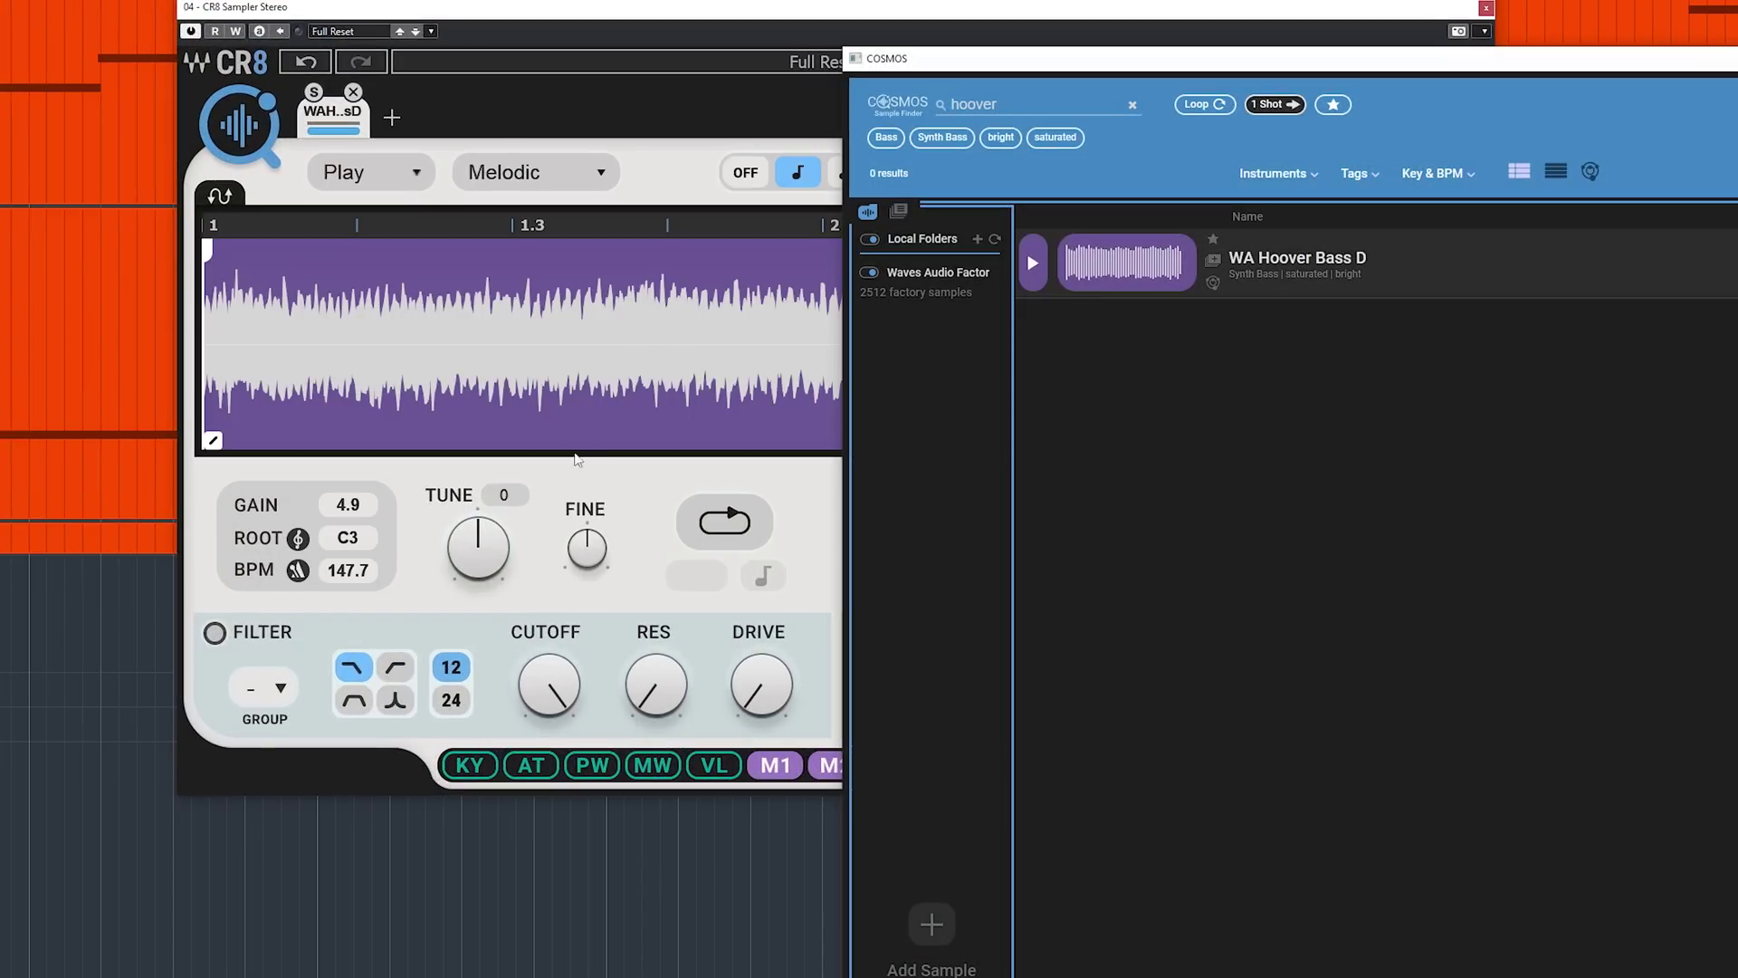
key("Escape")
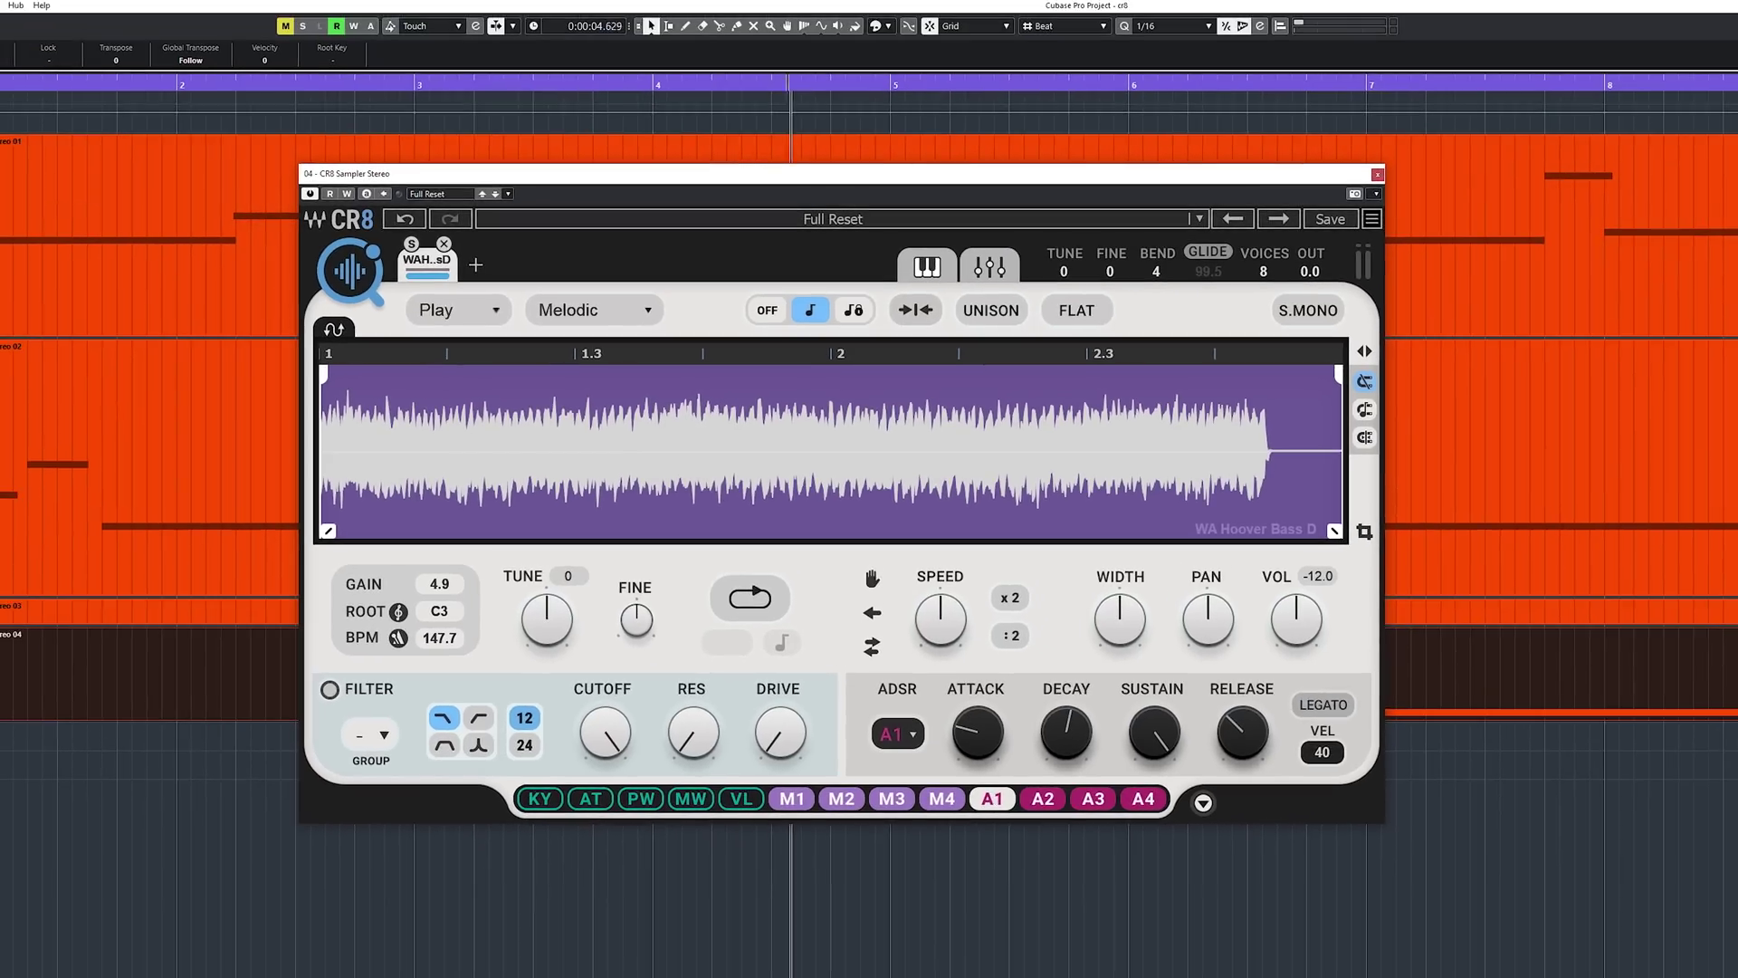
Close the CR8 Sampler plugin window.
left_click(1376, 173)
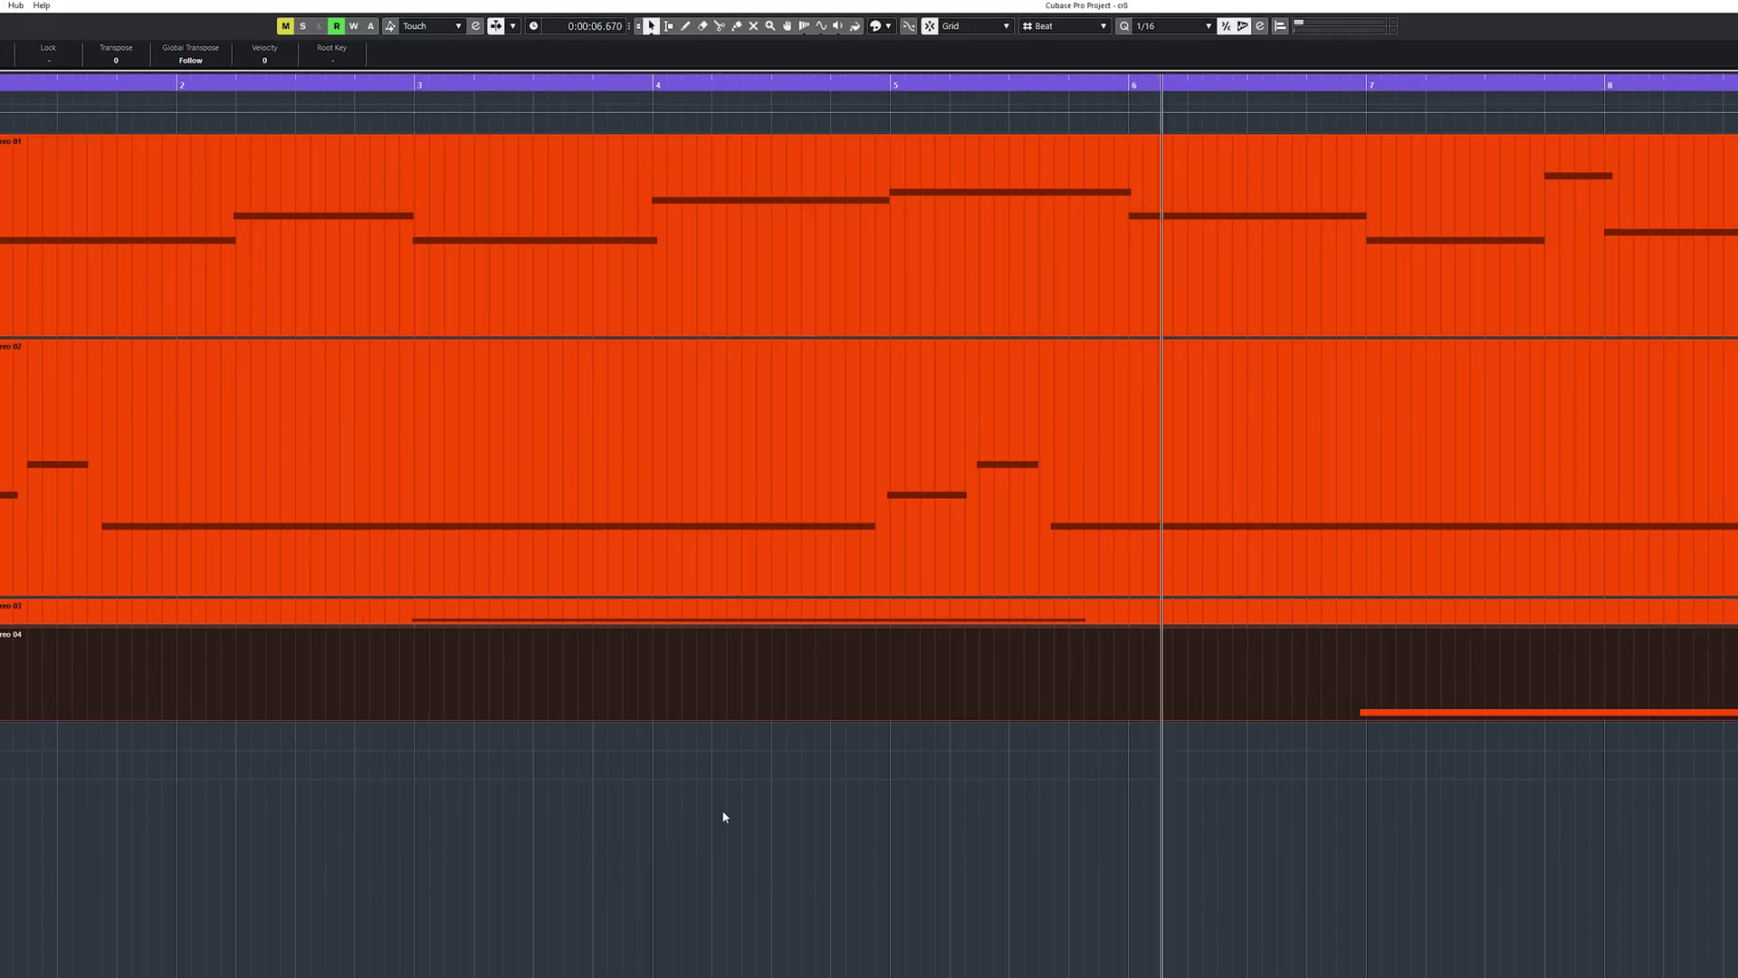